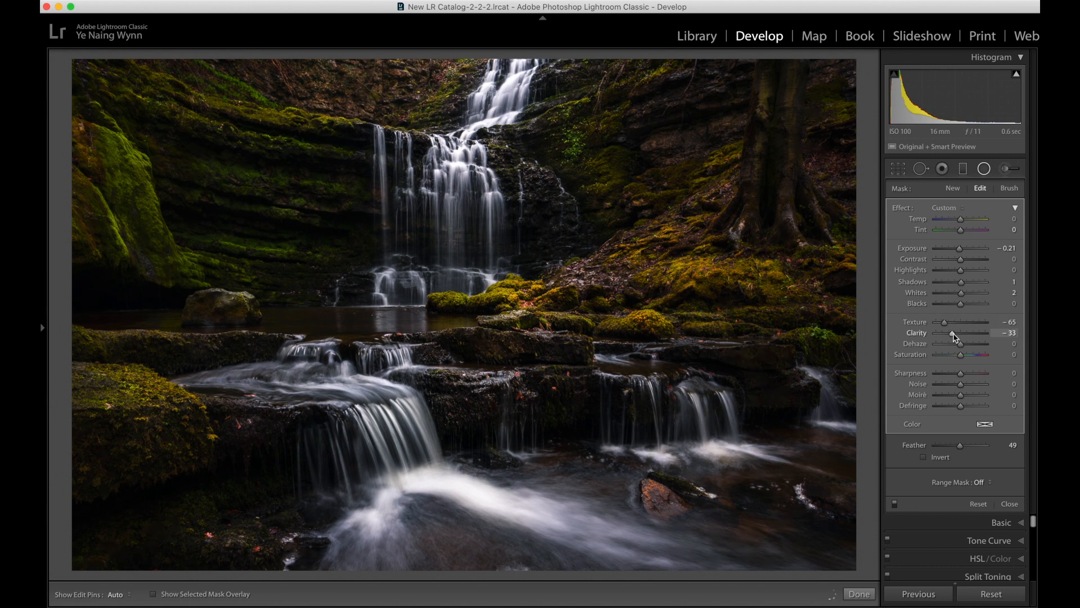
Step: Raise the radial filter's contrast and whites slightly, lower its blacks, and compare the result with the unedited photo
{"action": "left_click_drag", "start_coordinate": [961, 259], "coordinate": [967, 259]}
{"action": "left_click_drag", "start_coordinate": [962, 293], "coordinate": [966, 293]}
{"action": "left_click_drag", "start_coordinate": [960, 304], "coordinate": [957, 305]}
{"action": "key", "text": "backslash"}
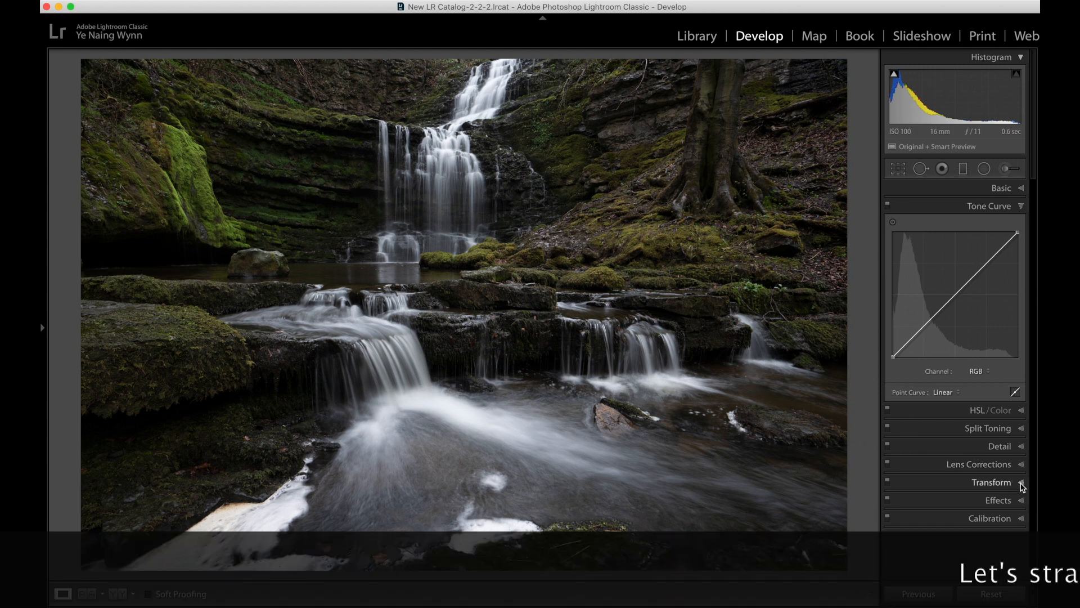
Step: Correct the photo's perspective with Transform values of Horizontal -15, Rotate -0.7 and Aspect +13
{"action": "left_click", "coordinate": [1022, 487]}
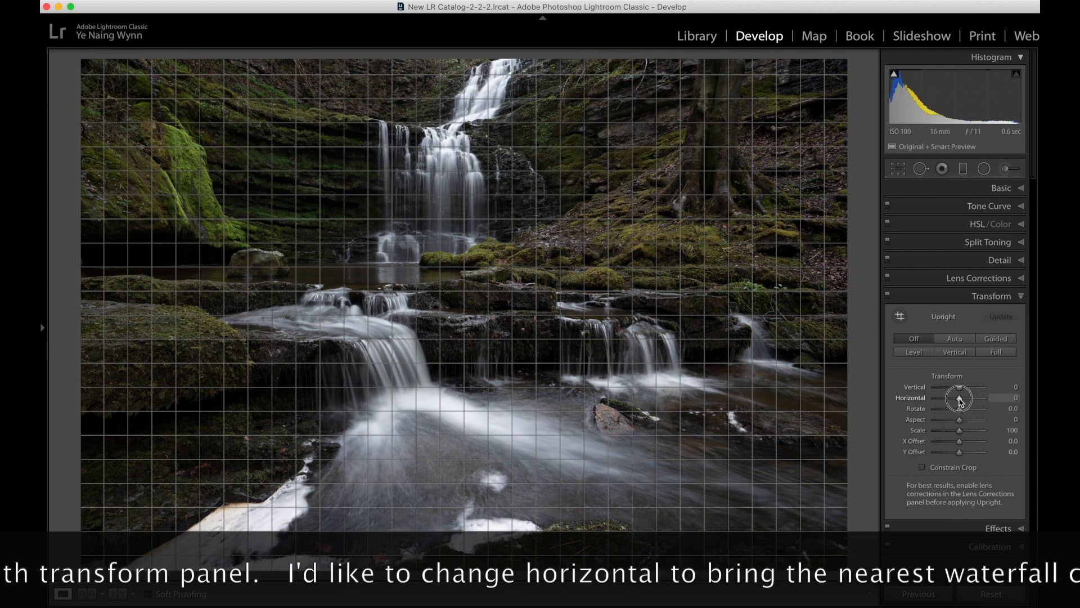
{"action": "left_click_drag", "start_coordinate": [960, 401], "coordinate": [956, 401]}
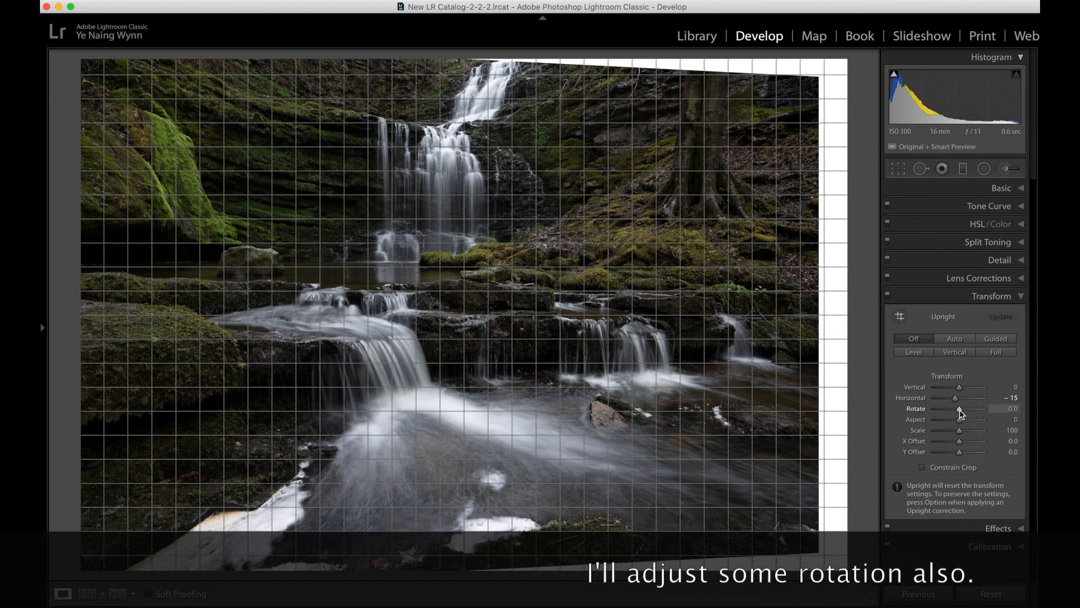
{"action": "left_click_drag", "start_coordinate": [961, 413], "coordinate": [960, 415]}
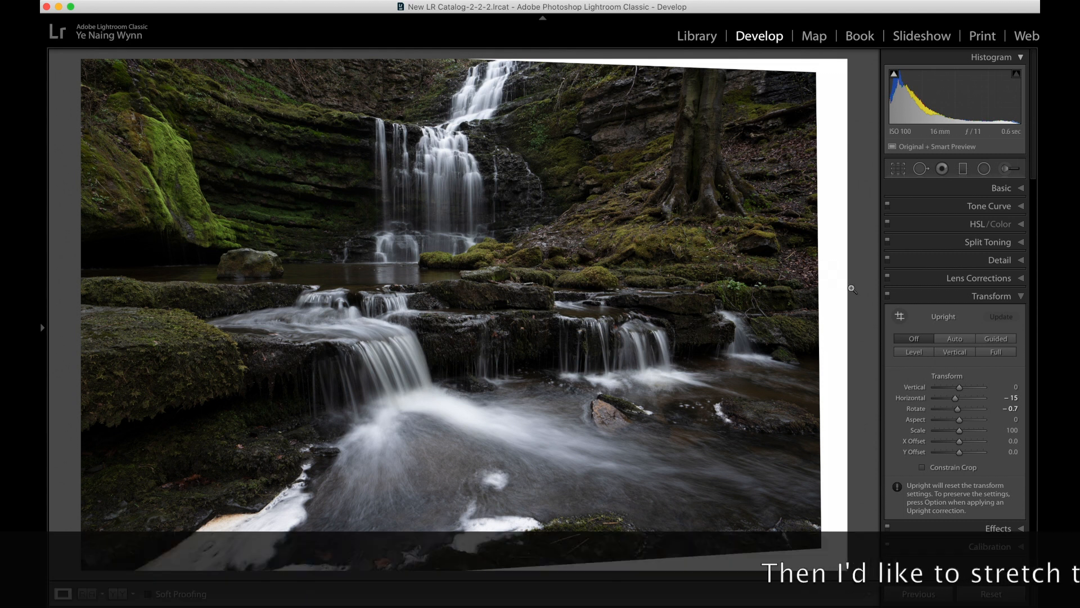
{"action": "left_click_drag", "start_coordinate": [959, 419], "coordinate": [964, 423]}
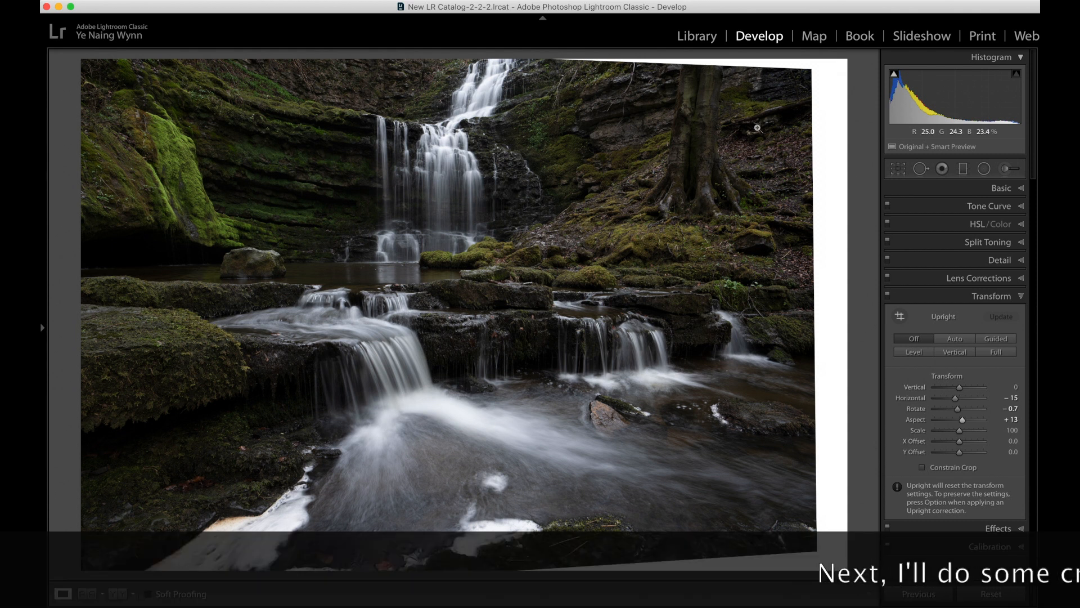
Step: Crop out the distracting elements along the bottom edge of the waterfall photo
{"action": "left_click", "coordinate": [898, 170]}
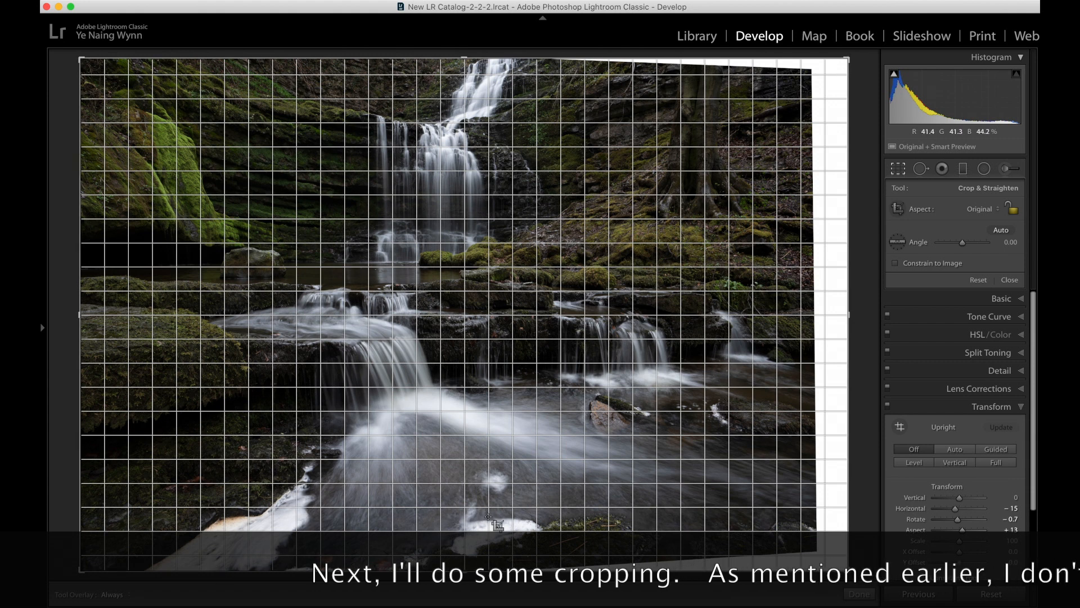
{"action": "left_click_drag", "start_coordinate": [474, 570], "coordinate": [475, 538]}
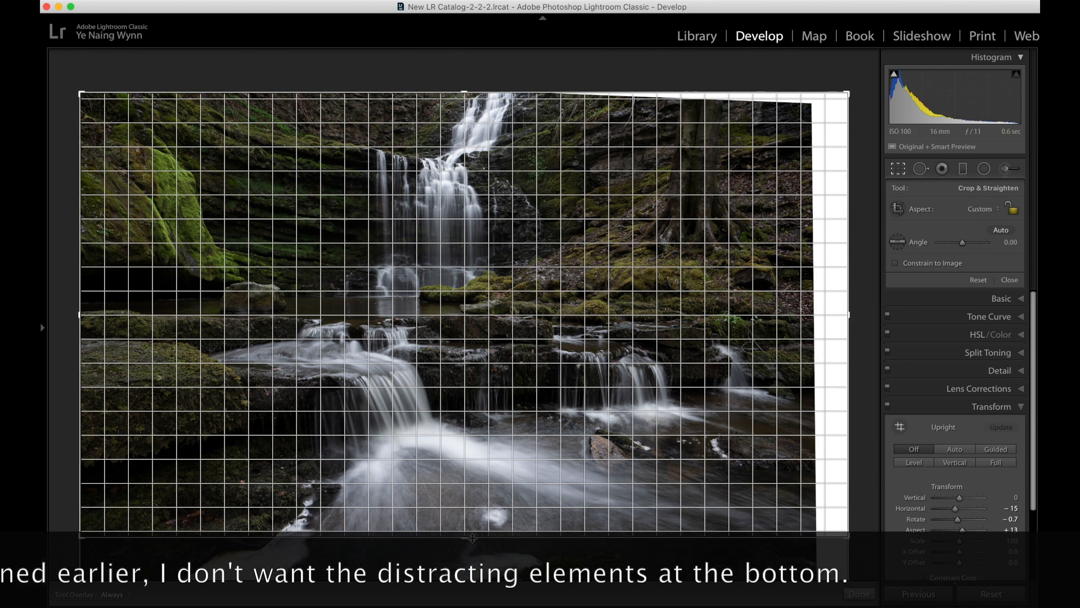
{"action": "left_click_drag", "start_coordinate": [467, 538], "coordinate": [468, 525]}
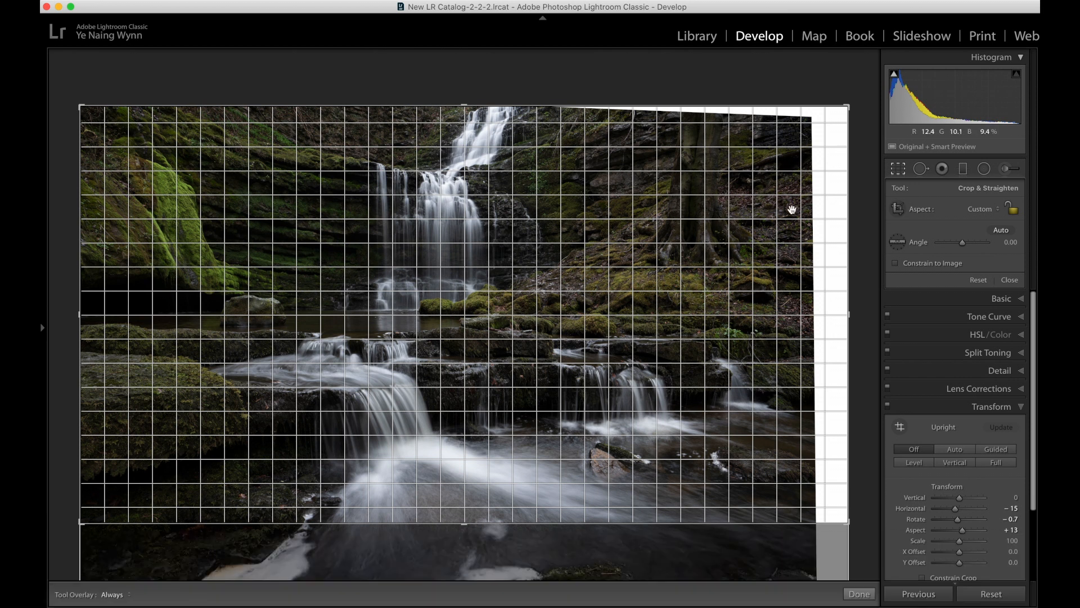
Step: Trim both sides and most of the white strip along the photo's upper edge, and apply the crop
{"action": "left_click_drag", "start_coordinate": [848, 316], "coordinate": [807, 317]}
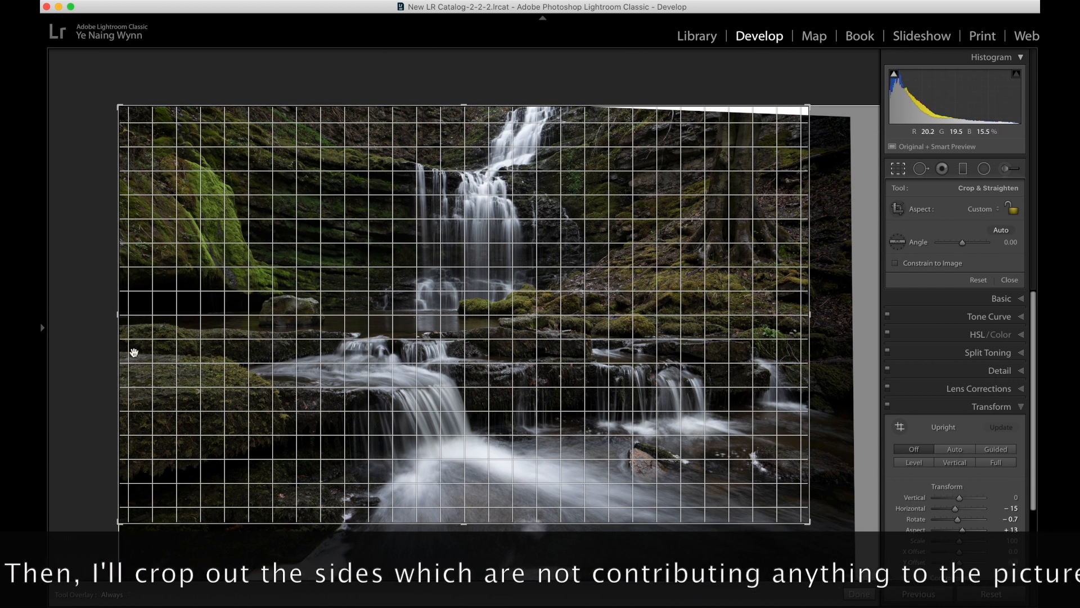
{"action": "left_click_drag", "start_coordinate": [119, 313], "coordinate": [143, 313]}
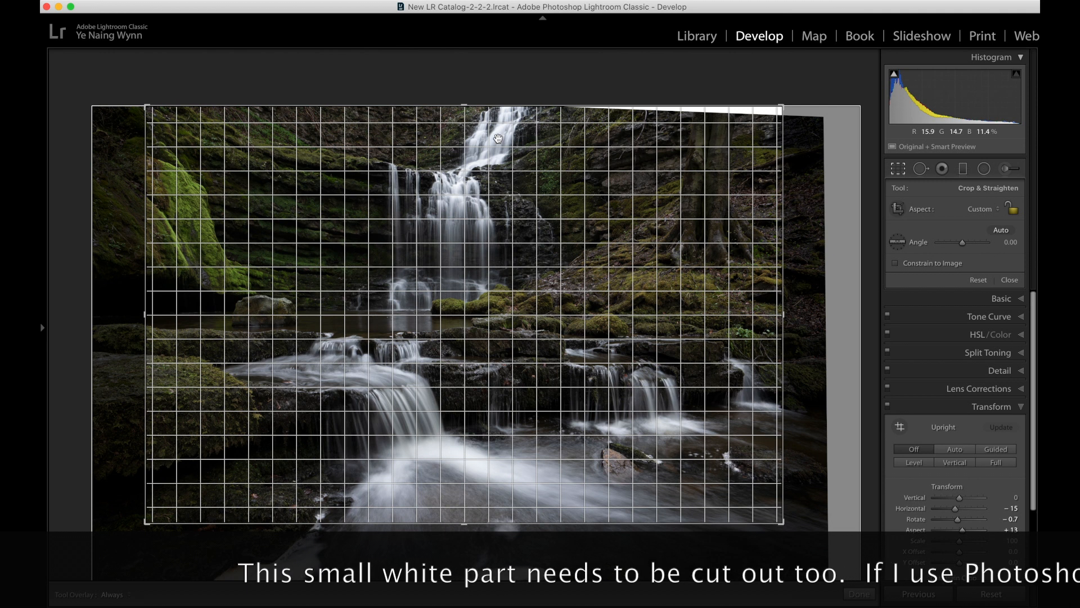
{"action": "left_click_drag", "start_coordinate": [464, 105], "coordinate": [465, 111]}
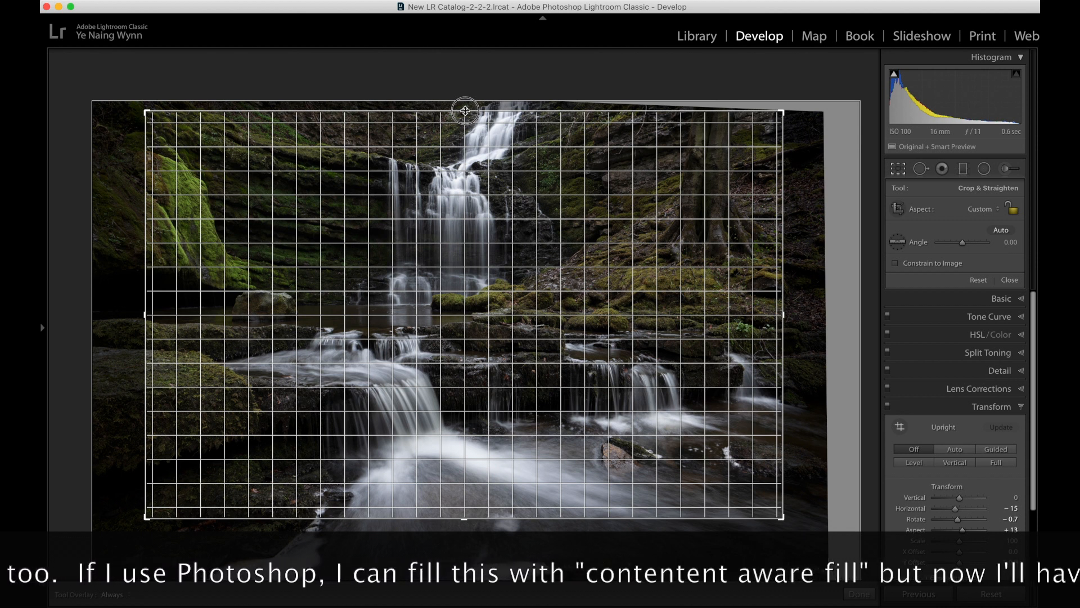
{"action": "left_click_drag", "start_coordinate": [465, 110], "coordinate": [465, 108]}
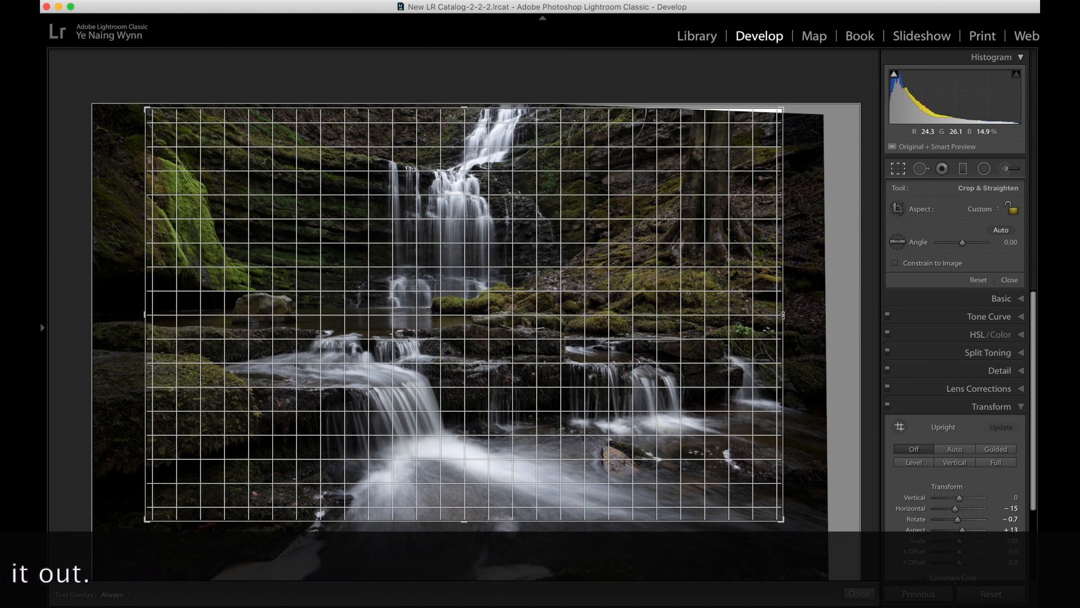
{"action": "left_click_drag", "start_coordinate": [785, 316], "coordinate": [782, 317]}
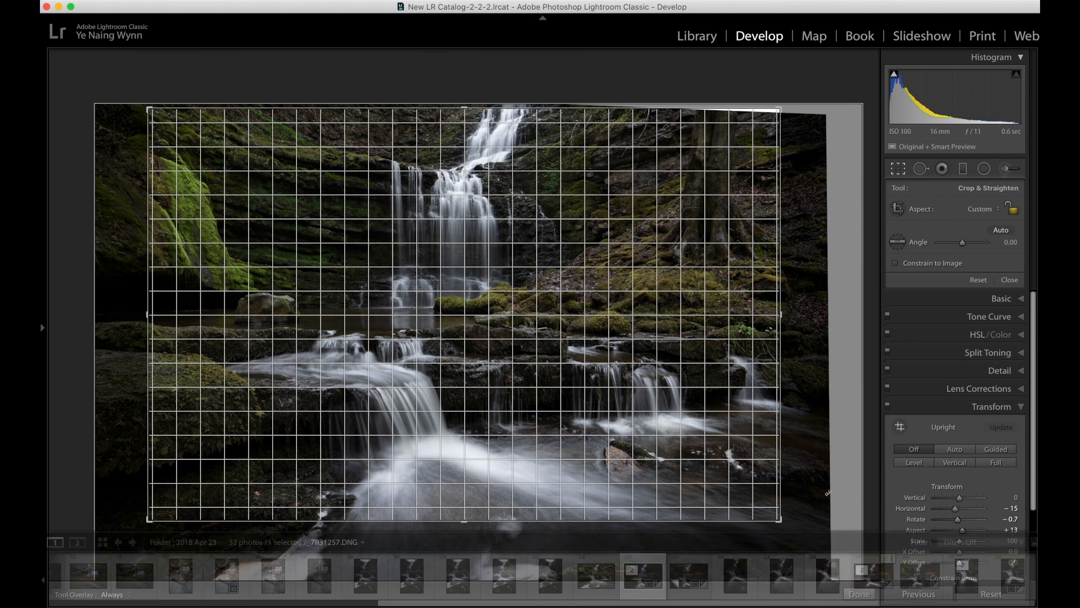
{"action": "left_click", "coordinate": [859, 594]}
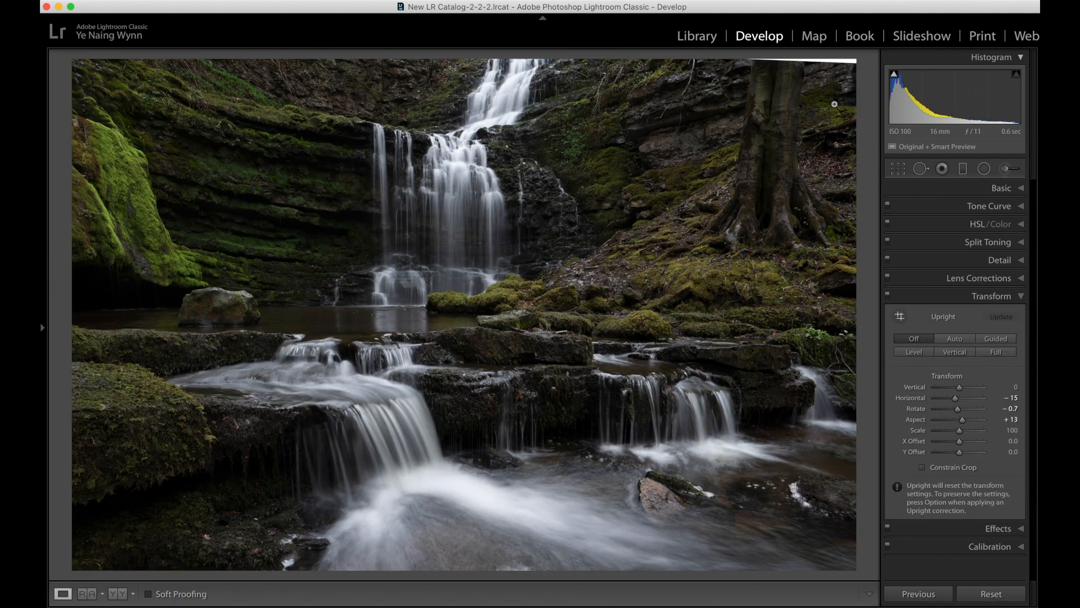
Step: Set the horizontal perspective correction to -11 to remove the white sliver at the photo's upper right corner
{"action": "left_click_drag", "start_coordinate": [955, 400], "coordinate": [955, 401]}
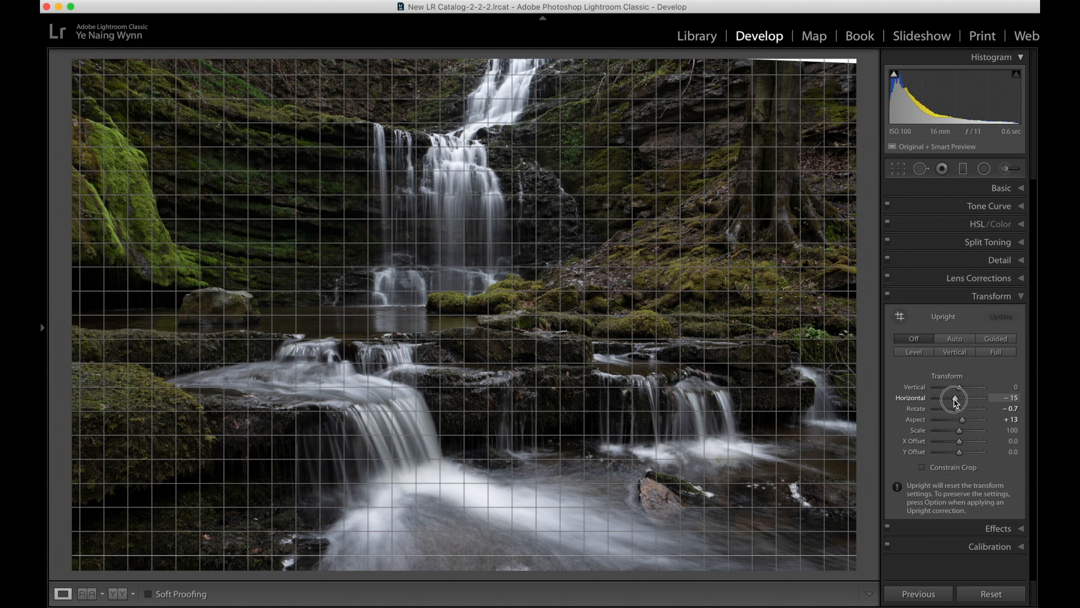
{"action": "left_click_drag", "start_coordinate": [955, 401], "coordinate": [956, 402]}
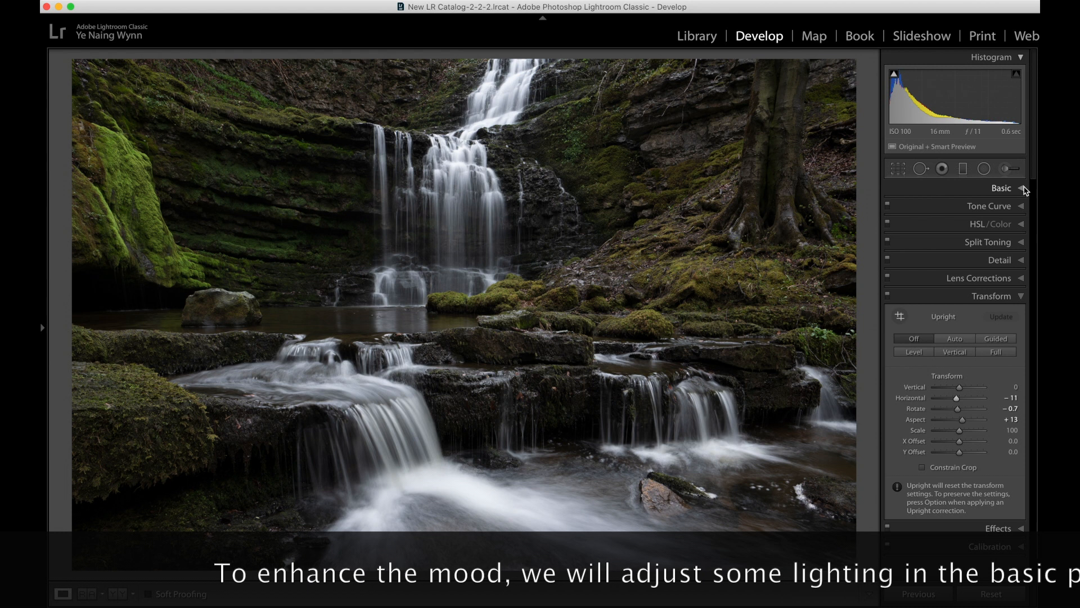
Step: Switch the white balance to Auto, and fine-tune it to a custom temperature of 5,663
{"action": "left_click", "coordinate": [1022, 188]}
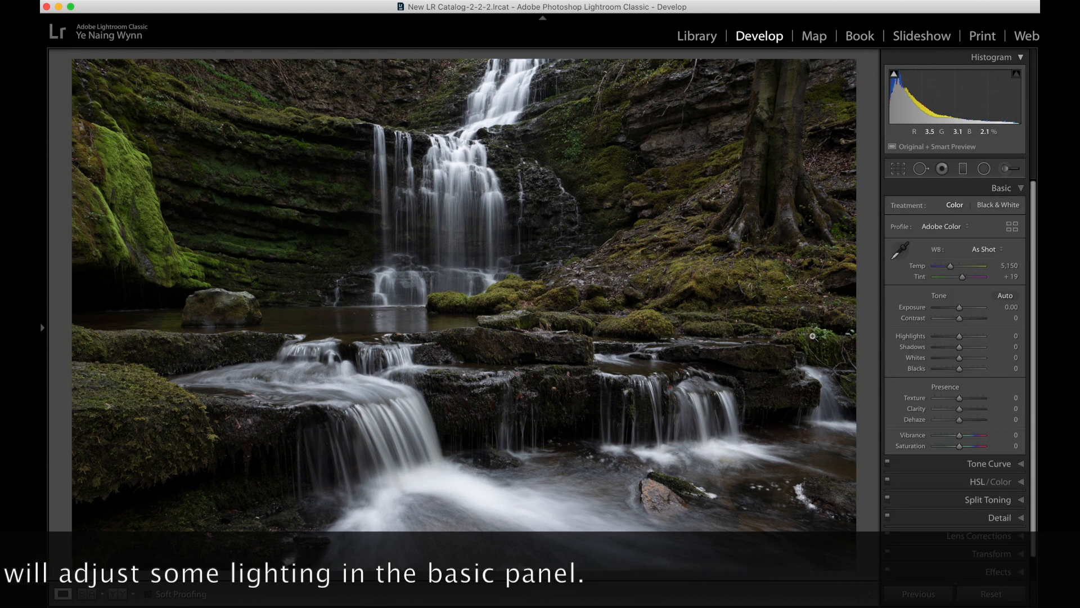
{"action": "left_click", "coordinate": [1002, 251]}
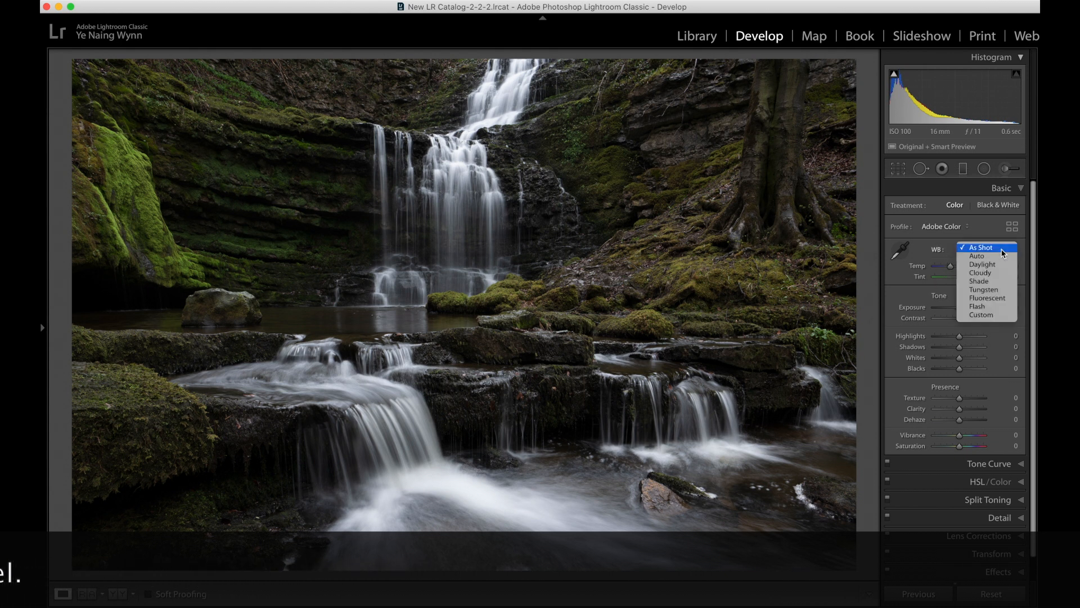
{"action": "left_click", "coordinate": [979, 257]}
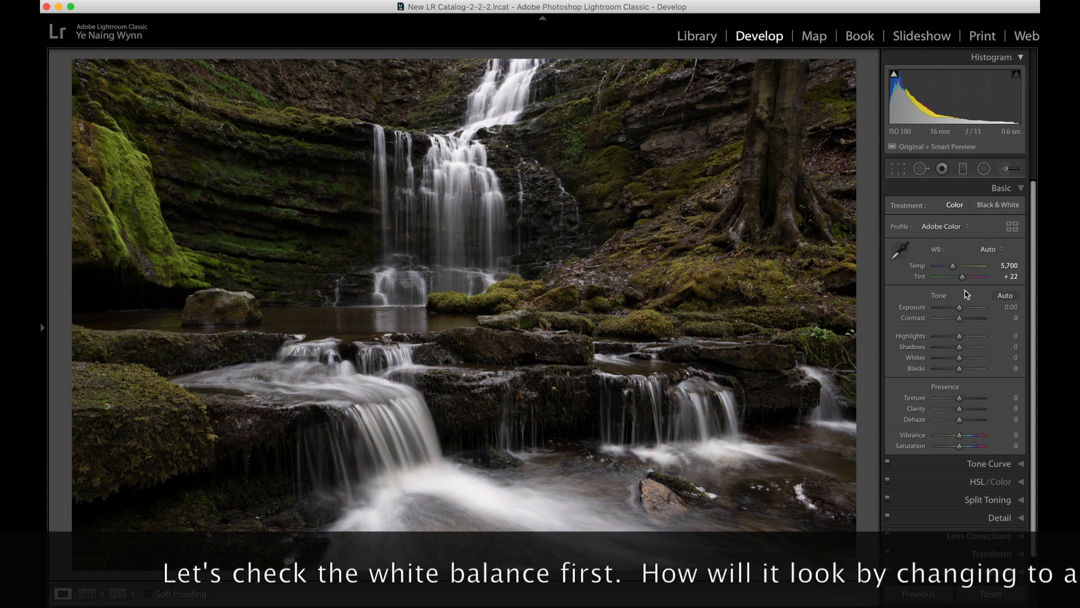
{"action": "left_click", "coordinate": [954, 267]}
{"action": "left_click", "coordinate": [1002, 250]}
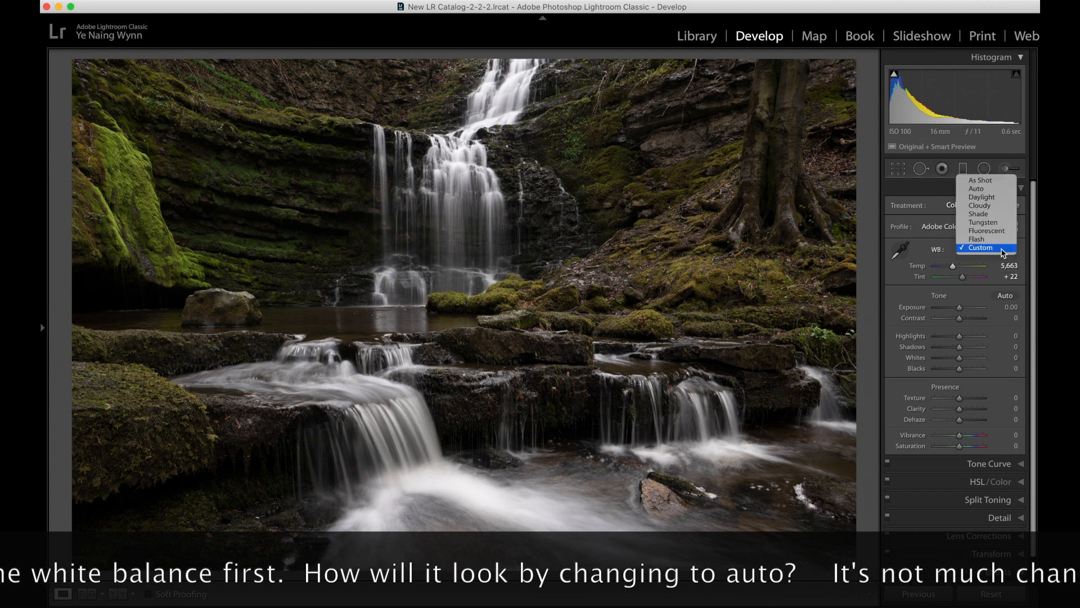
{"action": "left_click", "coordinate": [991, 251]}
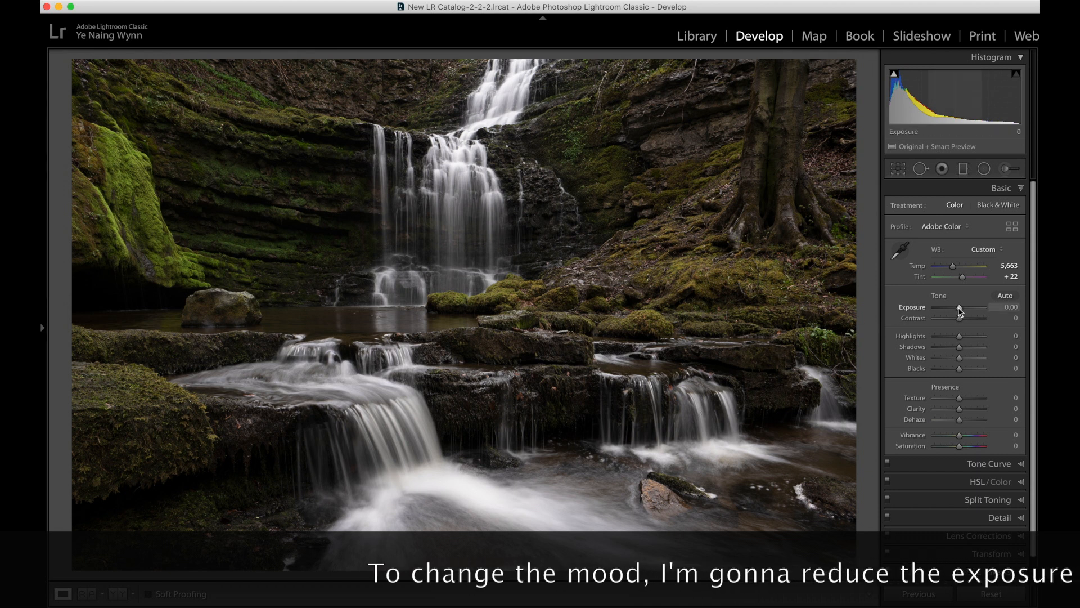
Step: Darken the mood with Exposure -1.20, Whites +65, Shadows +39 and Highlights -96
{"action": "left_click_drag", "start_coordinate": [960, 311], "coordinate": [955, 312]}
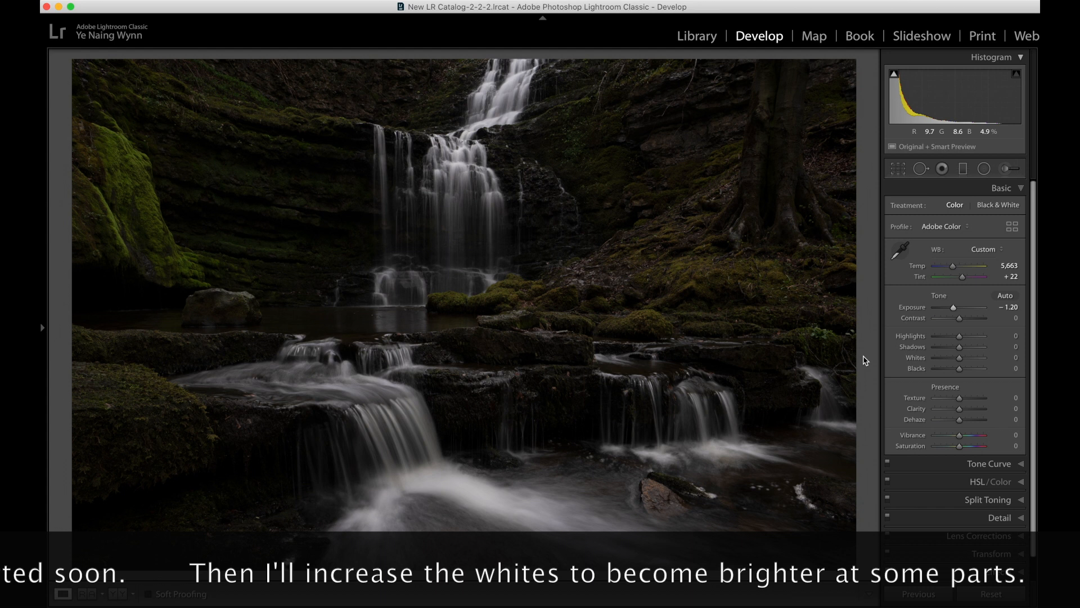
{"action": "left_click_drag", "start_coordinate": [959, 360], "coordinate": [975, 364]}
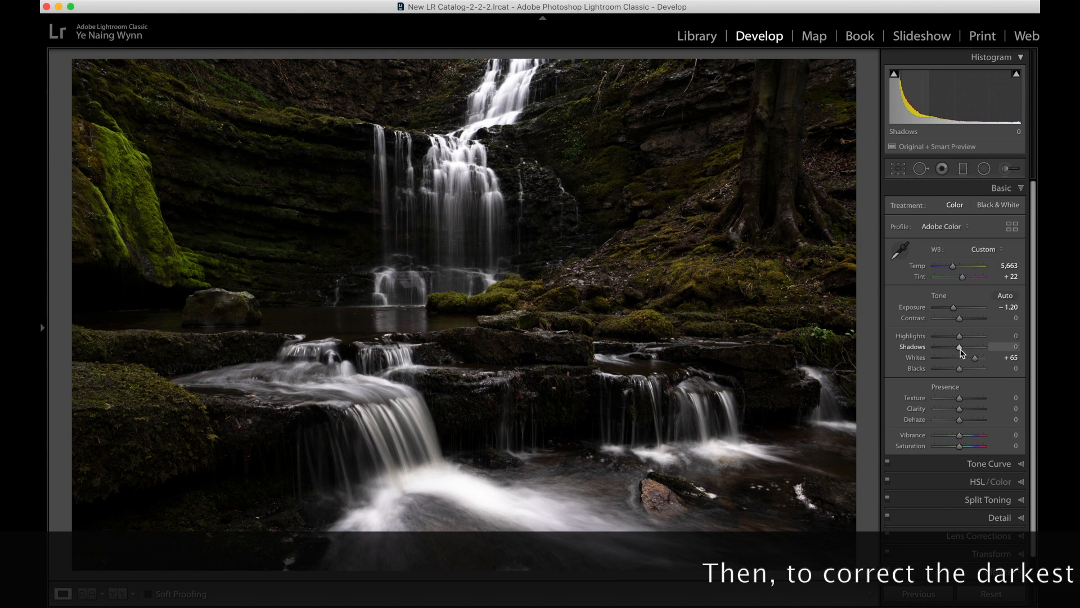
{"action": "left_click_drag", "start_coordinate": [960, 349], "coordinate": [970, 351]}
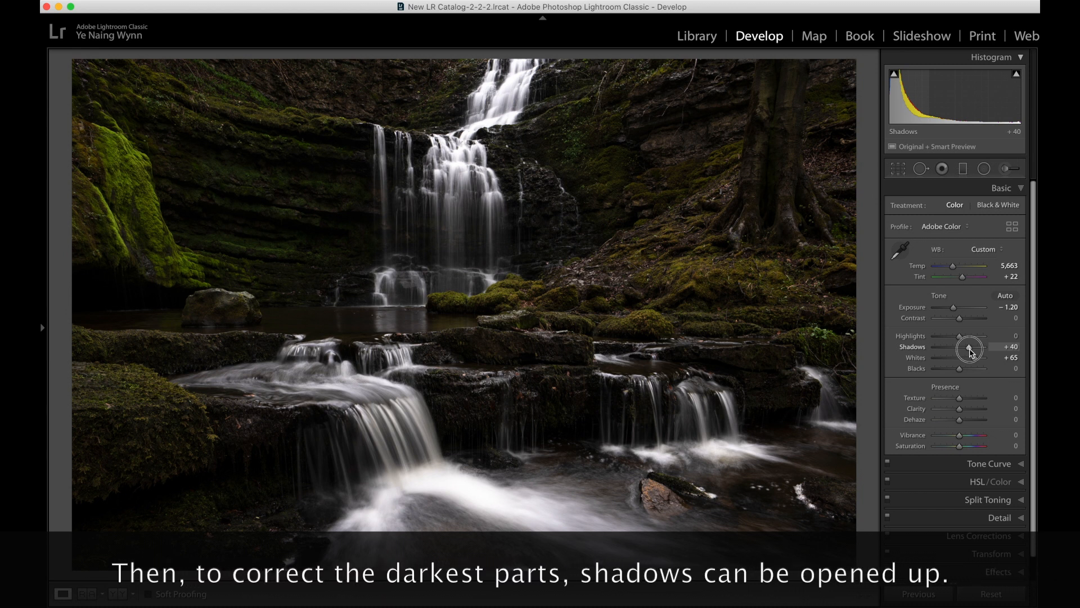
{"action": "left_click_drag", "start_coordinate": [970, 351], "coordinate": [971, 351]}
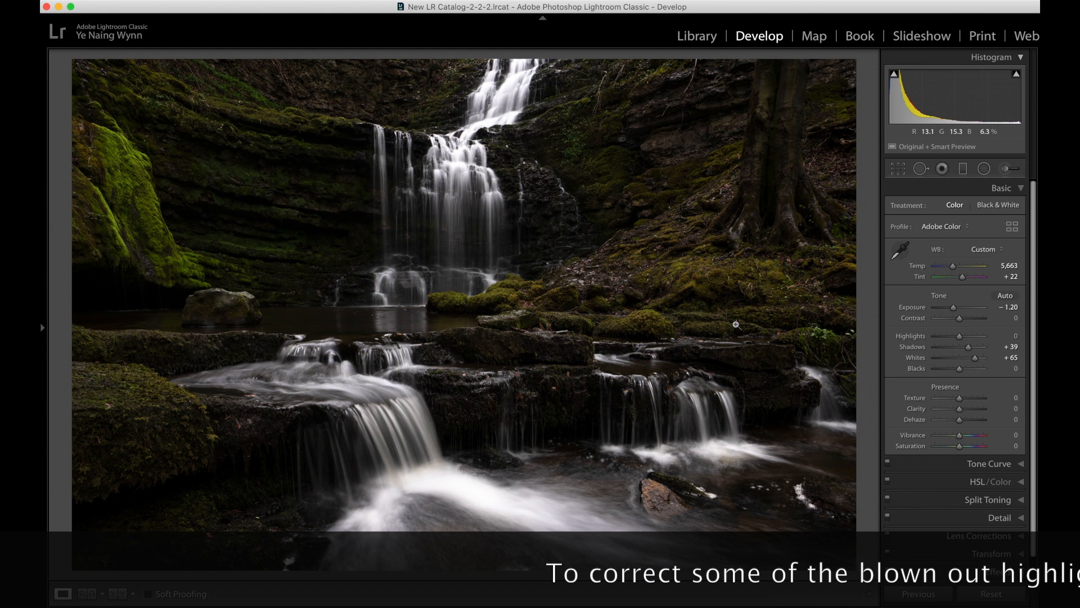
{"action": "mouse_move", "coordinate": [957, 338]}
{"action": "left_mouse_down"}
{"action": "mouse_move", "coordinate": [916, 345]}
{"action": "mouse_move", "coordinate": [957, 336]}
{"action": "mouse_move", "coordinate": [939, 340]}
{"action": "left_mouse_up"}
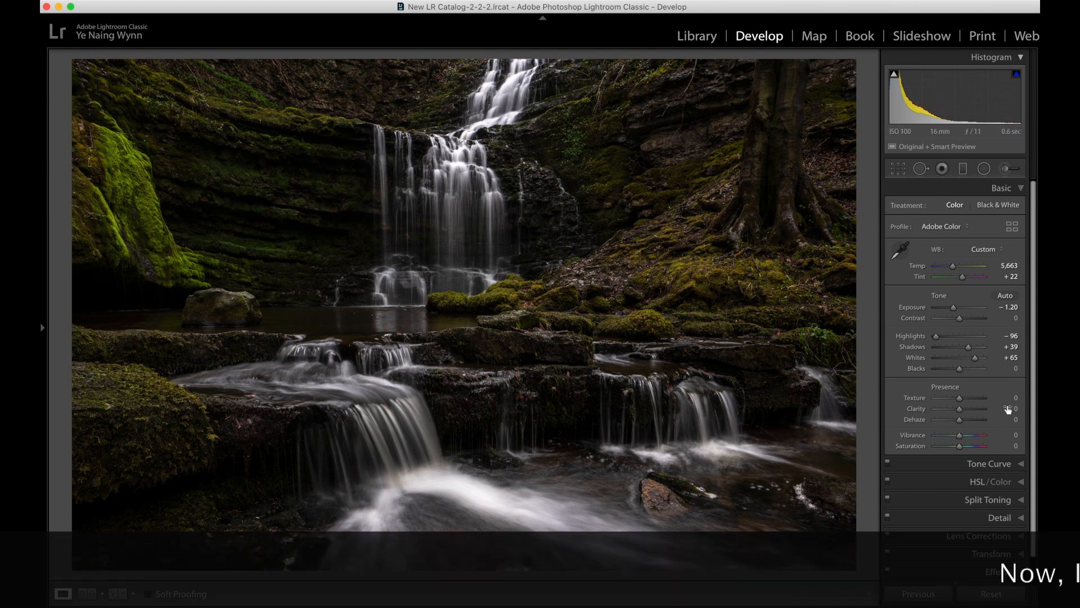
Step: Add contrast with a gentle S-shaped RGB tone curve, raising an upper point and lowering a point in the shadows
{"action": "left_click", "coordinate": [1024, 465]}
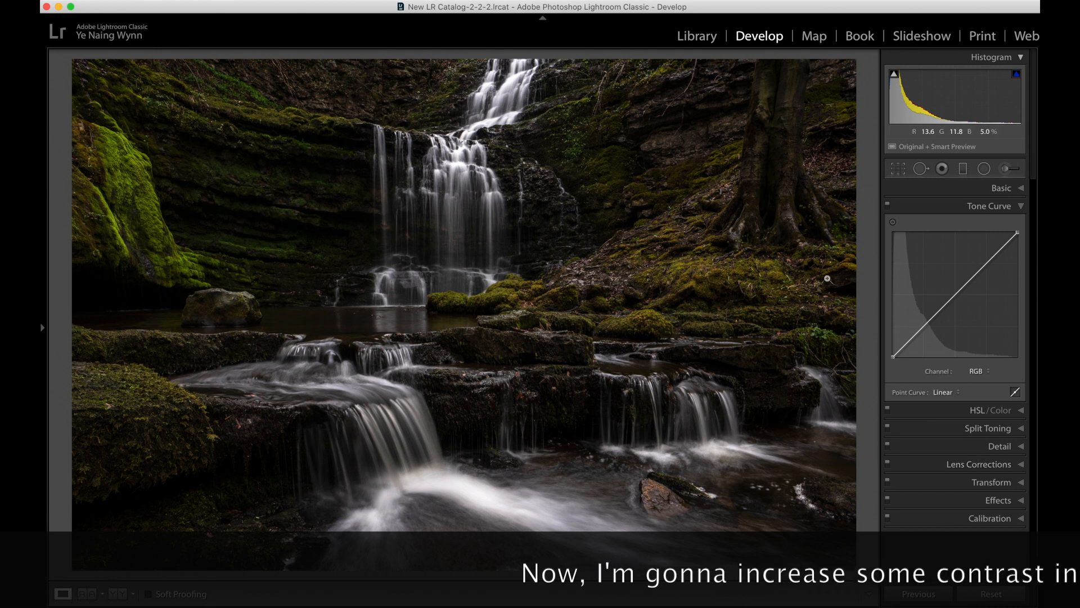
{"action": "left_click", "coordinate": [970, 279]}
{"action": "left_click_drag", "start_coordinate": [971, 279], "coordinate": [971, 276]}
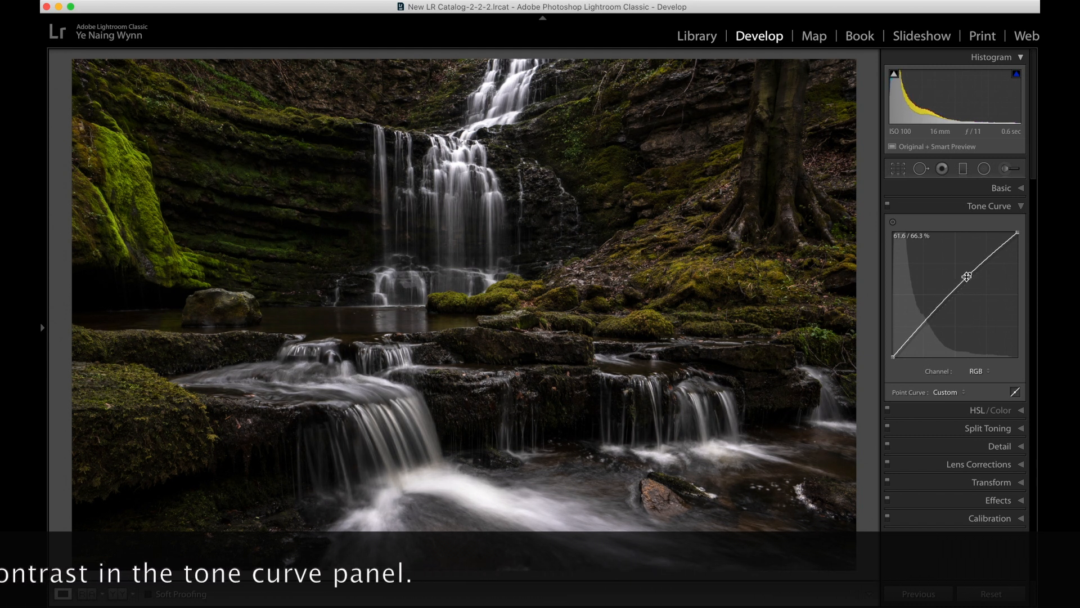
{"action": "left_click", "coordinate": [923, 326]}
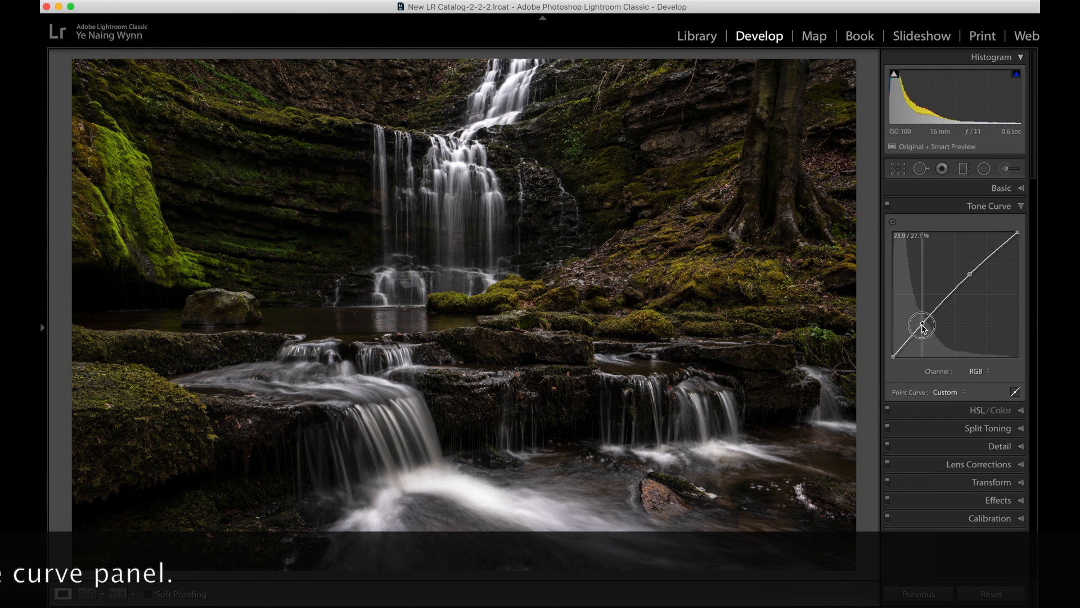
{"action": "left_click_drag", "start_coordinate": [923, 330], "coordinate": [924, 332]}
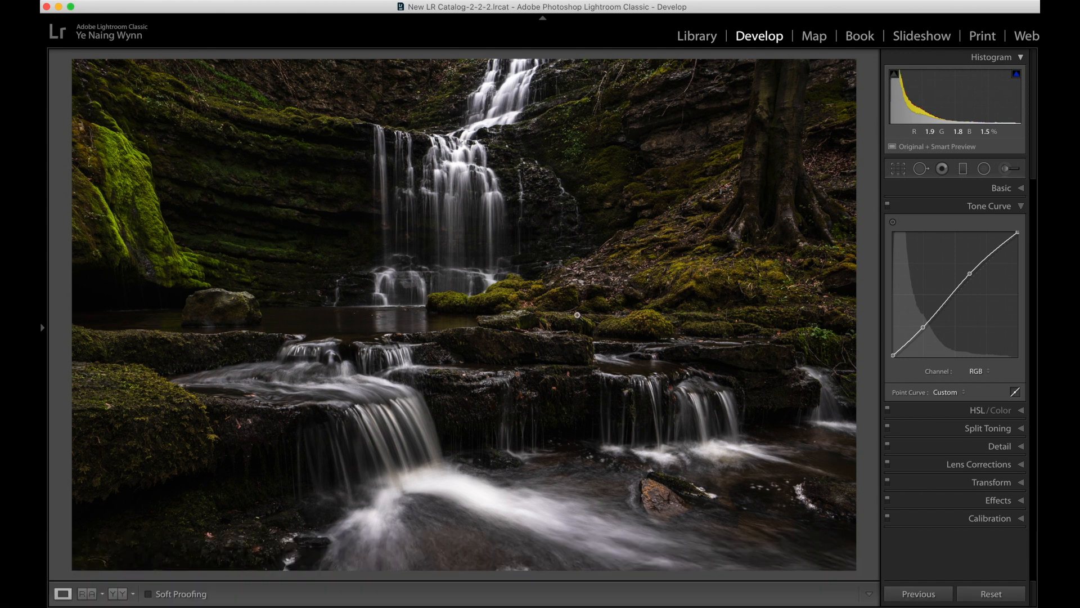
Step: Calibrate the colours with a Shadows Tint of +8, Blue Primary Saturation of +52 and Blue Primary Hue of -12
{"action": "left_click", "coordinate": [989, 518]}
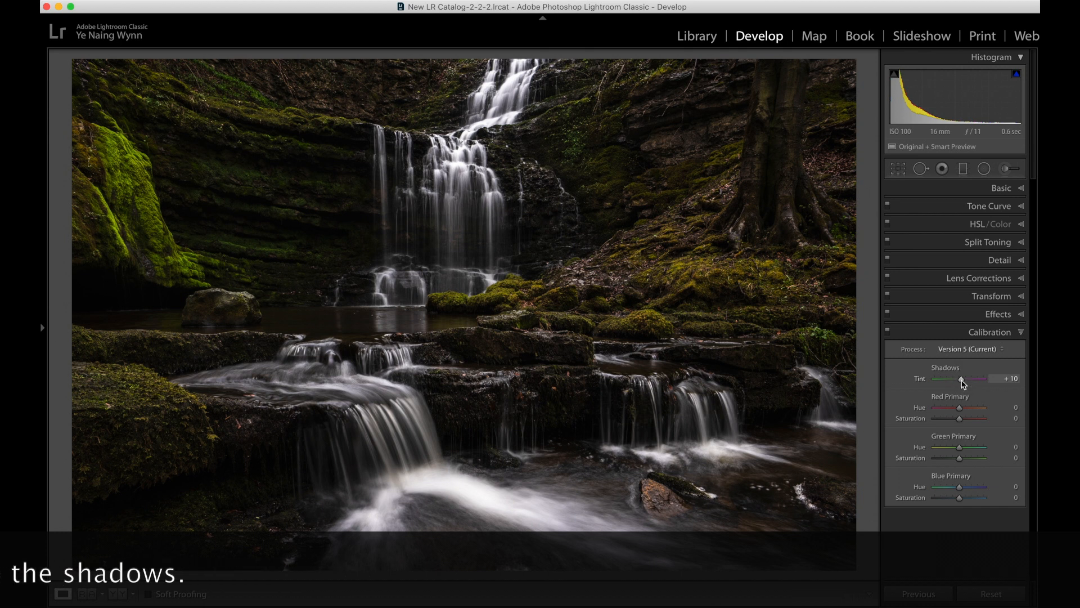
{"action": "left_click_drag", "start_coordinate": [963, 383], "coordinate": [963, 383]}
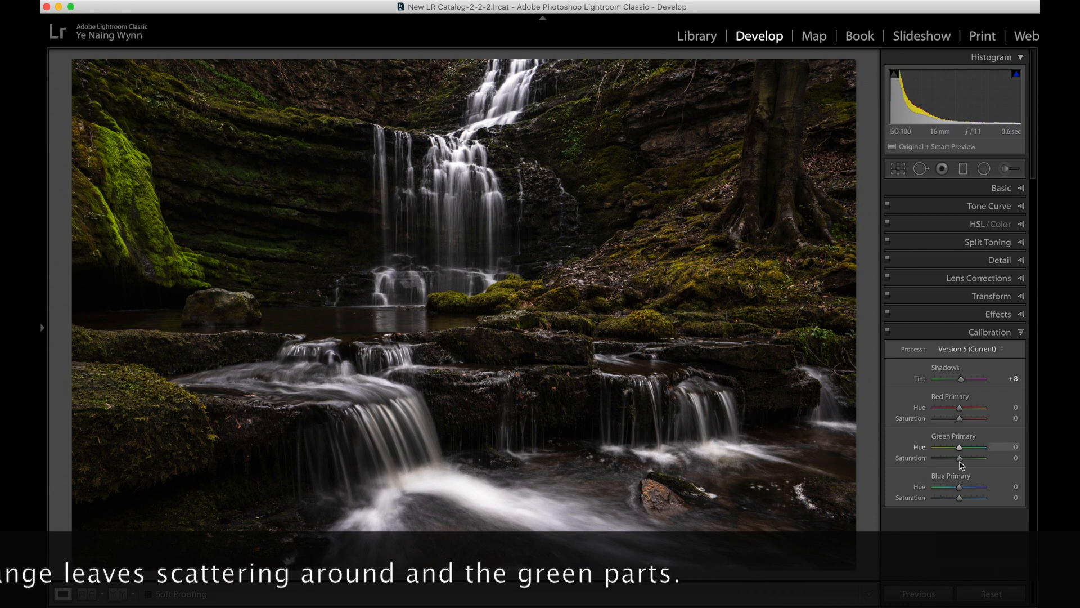
{"action": "left_click", "coordinate": [960, 498]}
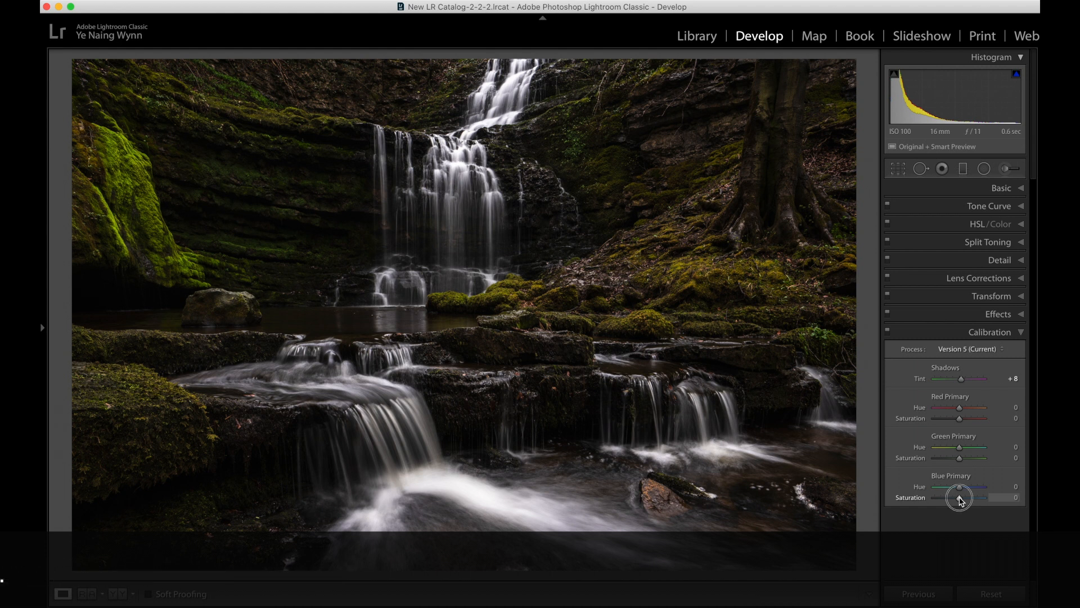
{"action": "mouse_move", "coordinate": [960, 498]}
{"action": "left_mouse_down"}
{"action": "mouse_move", "coordinate": [984, 501]}
{"action": "mouse_move", "coordinate": [974, 502]}
{"action": "left_mouse_up"}
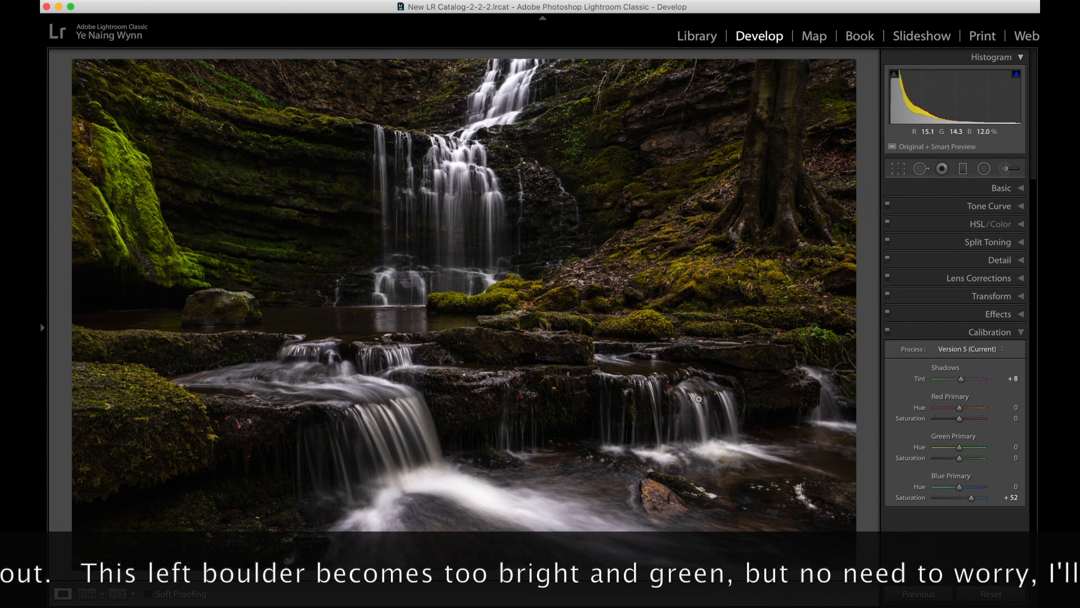
{"action": "left_click", "coordinate": [961, 491]}
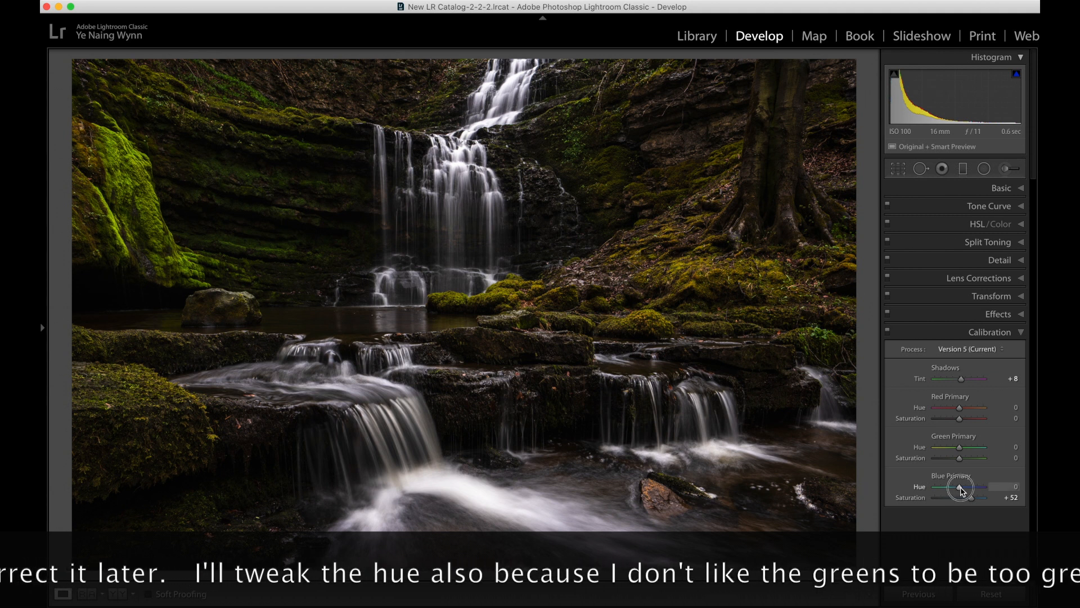
{"action": "left_click_drag", "start_coordinate": [962, 491], "coordinate": [970, 491]}
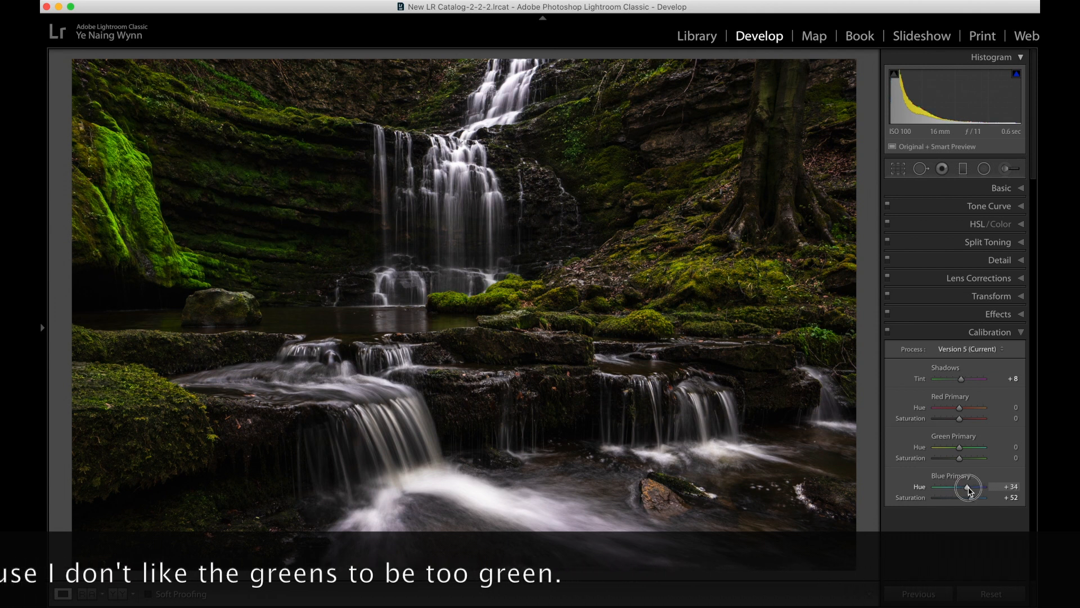
{"action": "left_click_drag", "start_coordinate": [969, 491], "coordinate": [958, 491]}
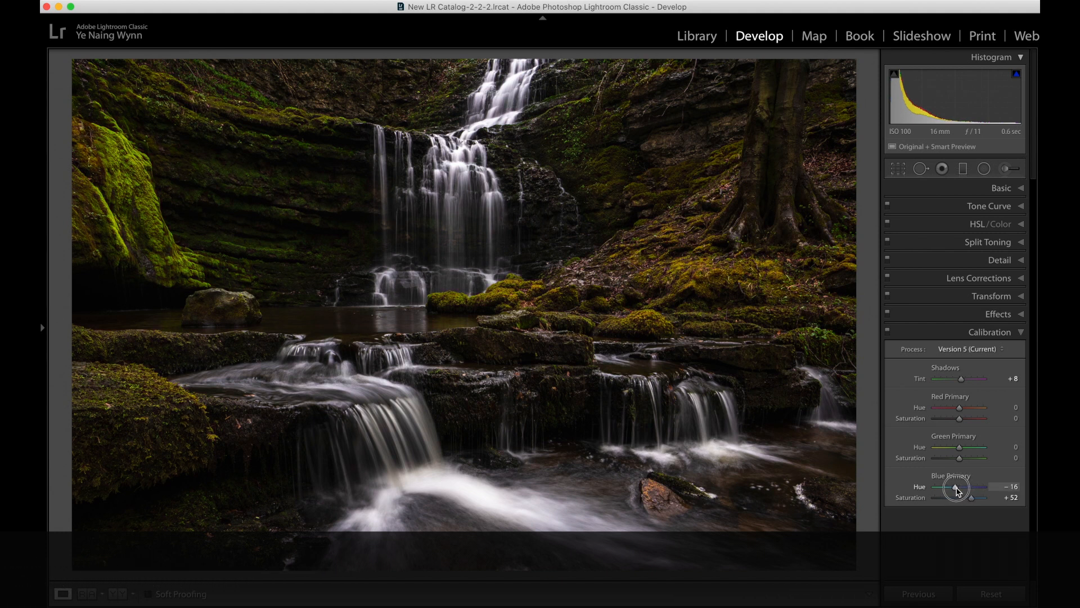
{"action": "left_click_drag", "start_coordinate": [958, 491], "coordinate": [958, 491]}
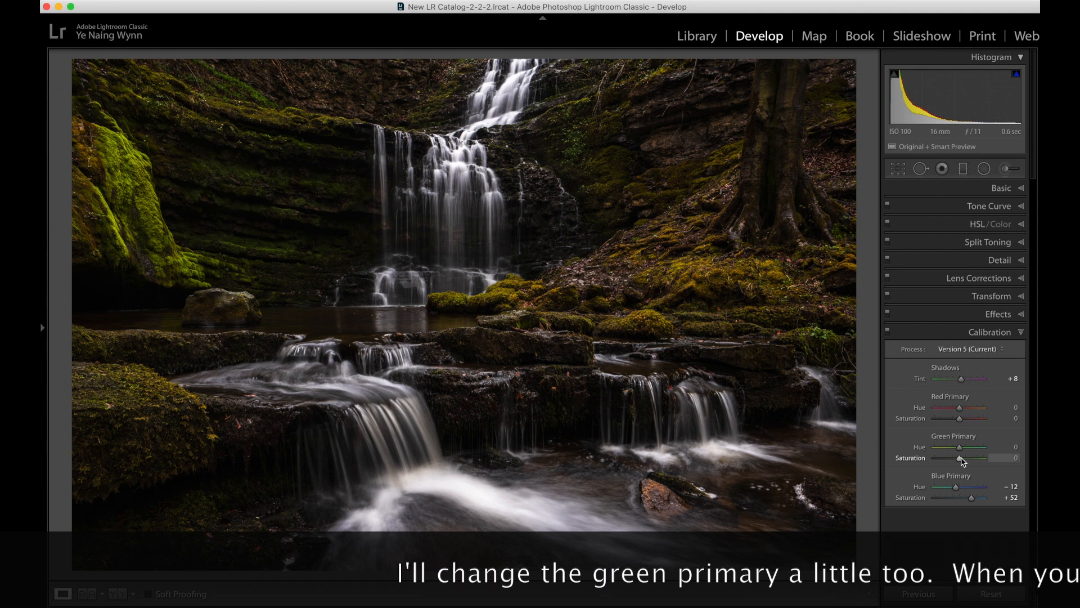
Step: Set the calibration's Green Primary to Saturation +15 and Hue -16, and the Red Primary to Saturation +52 and Hue -9
{"action": "mouse_move", "coordinate": [961, 461]}
{"action": "left_mouse_down"}
{"action": "mouse_move", "coordinate": [975, 462]}
{"action": "mouse_move", "coordinate": [964, 459]}
{"action": "left_mouse_up"}
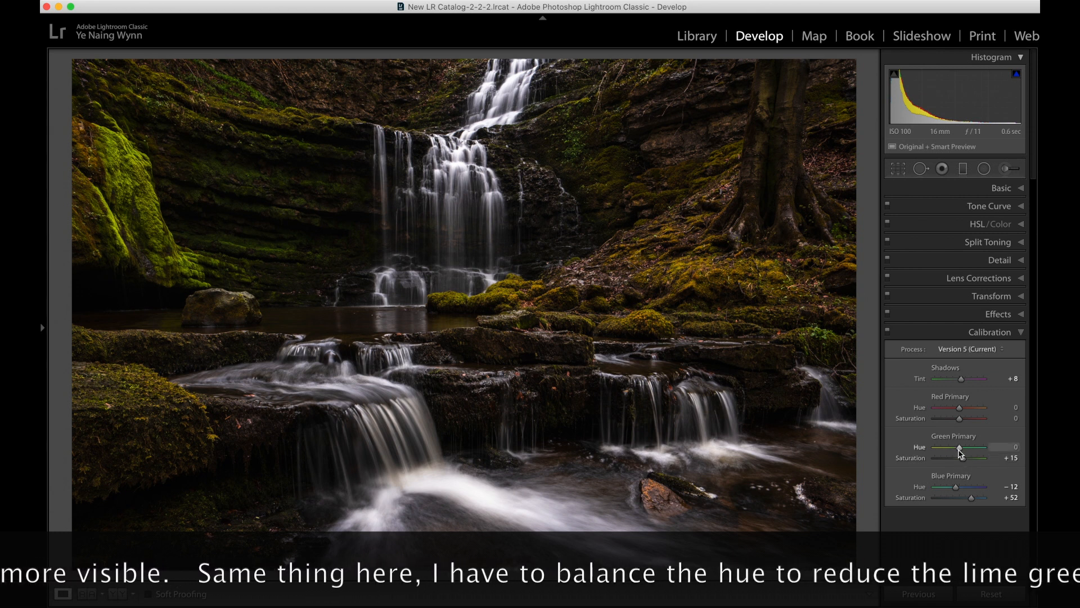
{"action": "left_click_drag", "start_coordinate": [960, 450], "coordinate": [958, 452]}
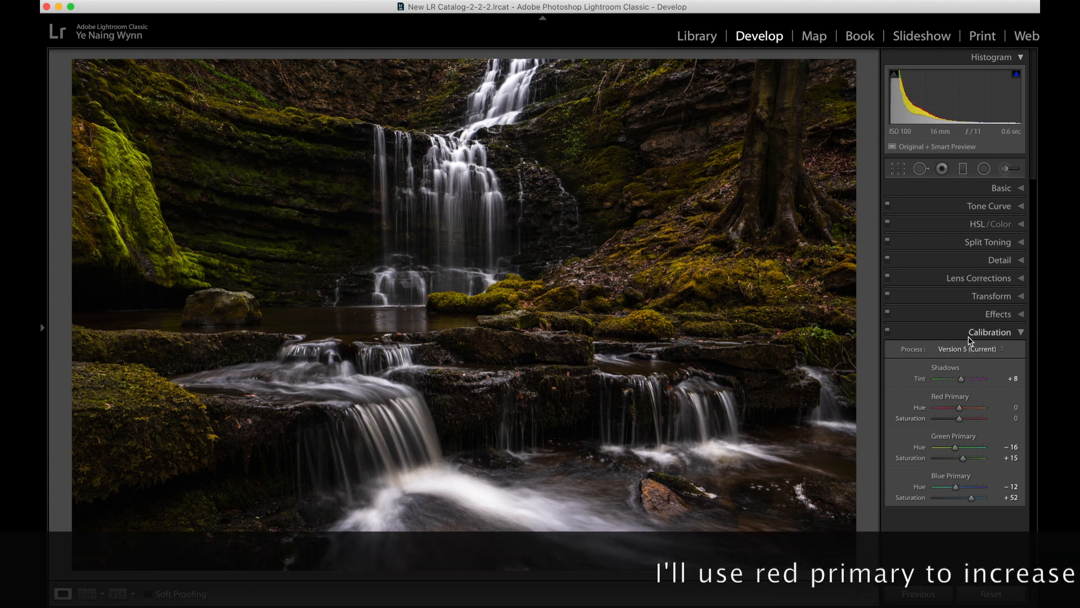
{"action": "left_click", "coordinate": [960, 421]}
{"action": "left_click_drag", "start_coordinate": [971, 422], "coordinate": [957, 409]}
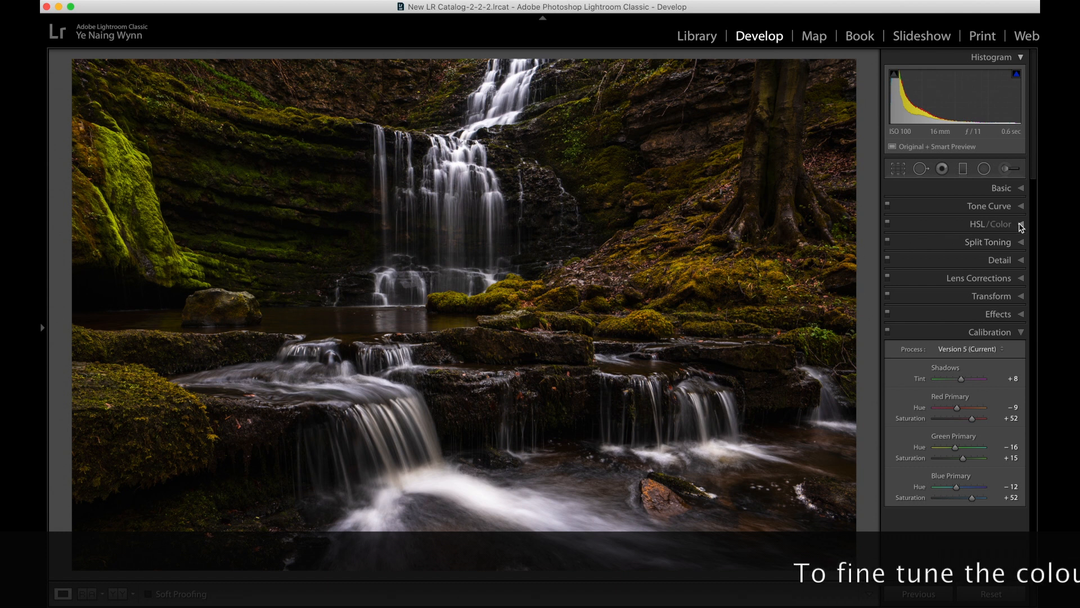
Step: Shift the HSL hue of Orange to -12 to enhance the orange and red leaves
{"action": "left_click", "coordinate": [1021, 224]}
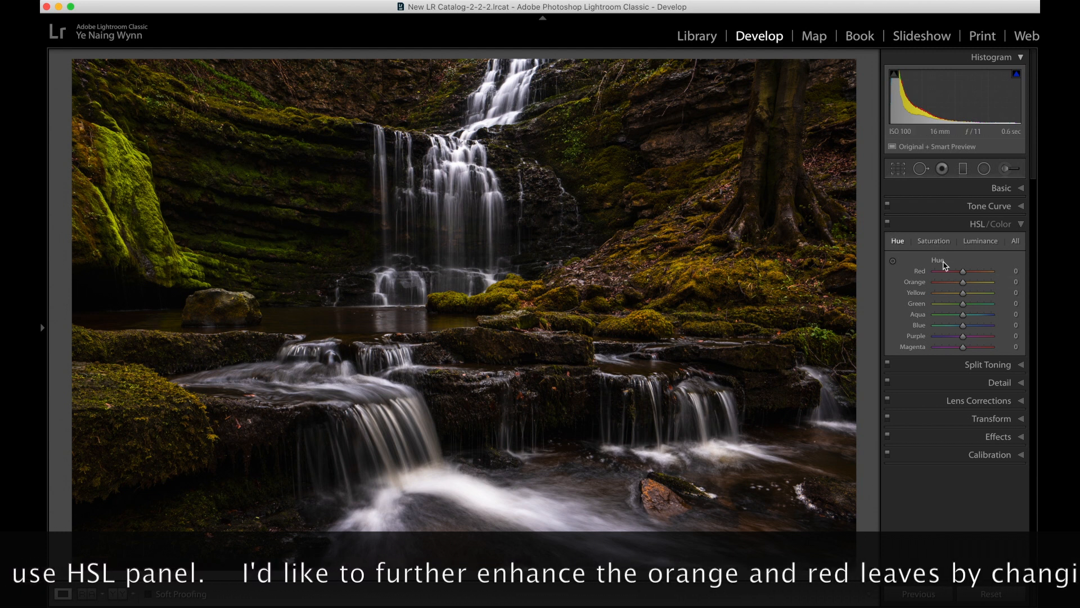
{"action": "left_click", "coordinate": [963, 284]}
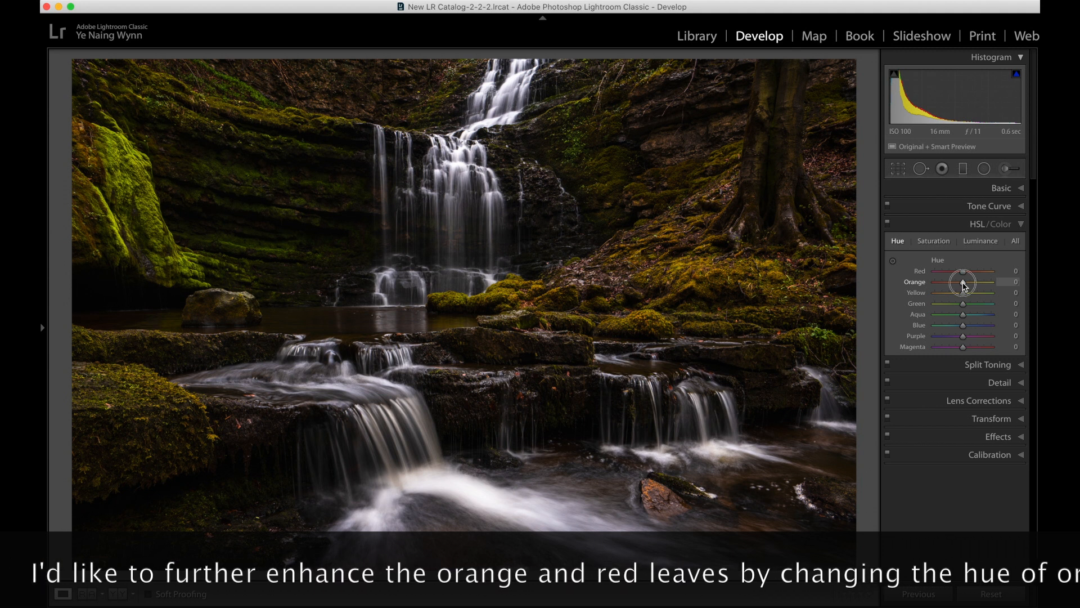
{"action": "left_click_drag", "start_coordinate": [964, 286], "coordinate": [960, 286]}
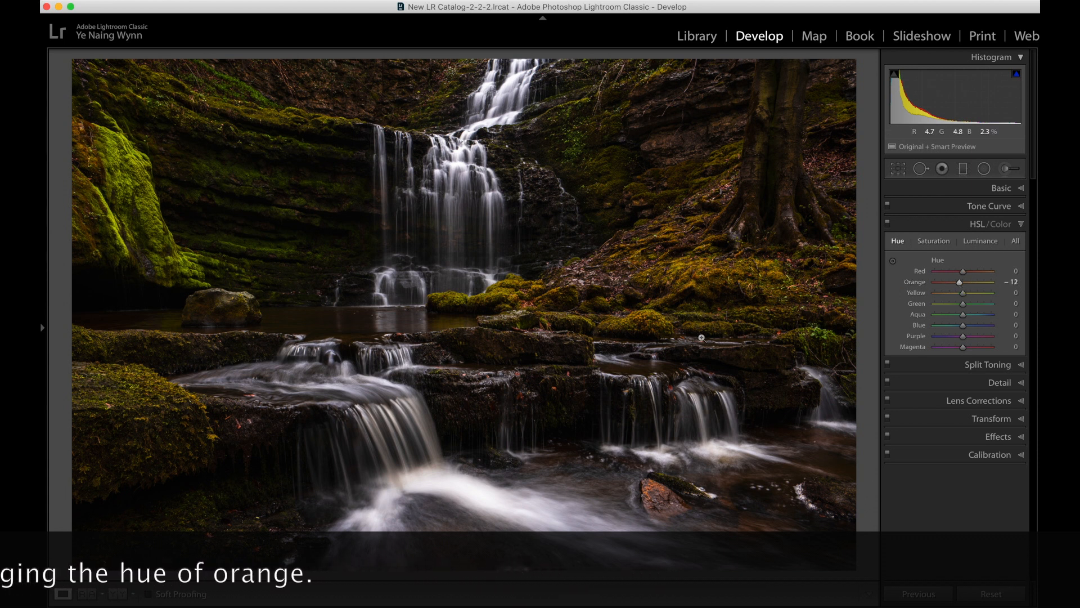
Step: Adjust the HSL luminance to Orange +25, Yellow +8, Green +17 and Blue -20
{"action": "left_click", "coordinate": [979, 245]}
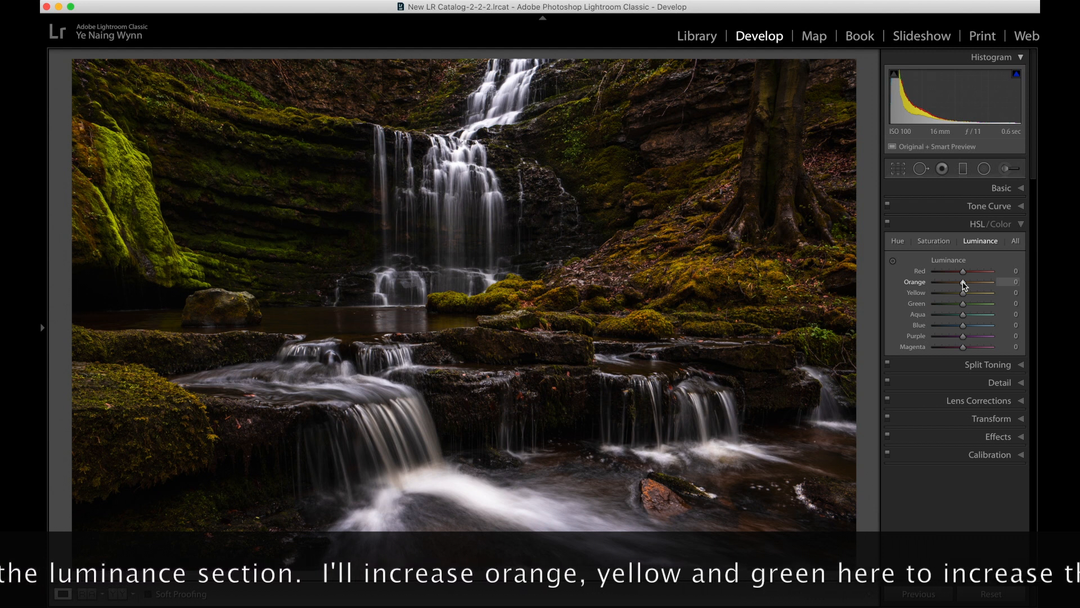
{"action": "left_click_drag", "start_coordinate": [964, 284], "coordinate": [966, 285]}
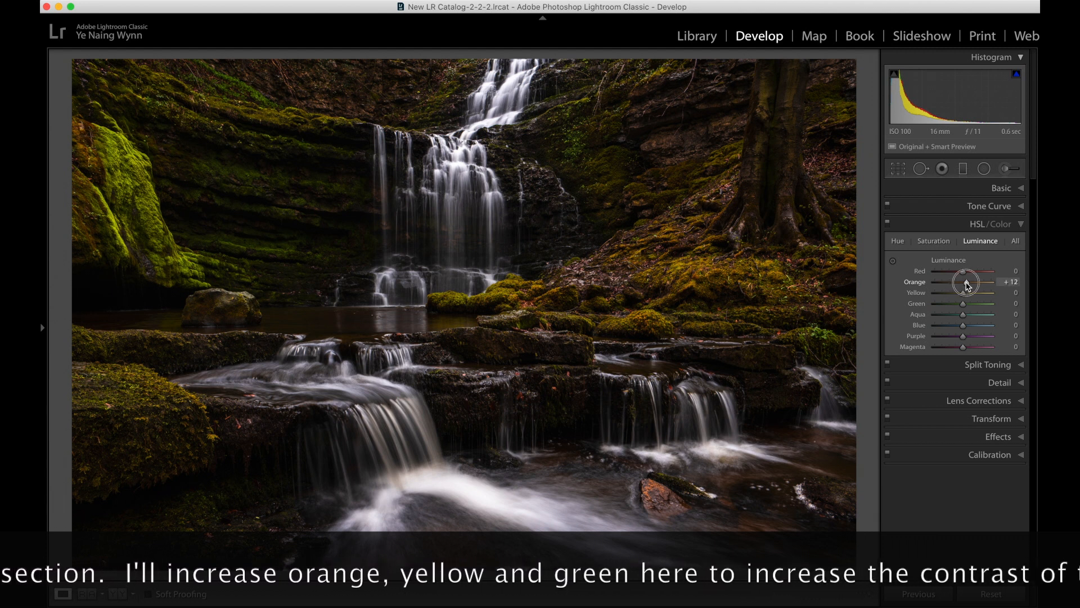
{"action": "left_click_drag", "start_coordinate": [964, 287], "coordinate": [971, 286]}
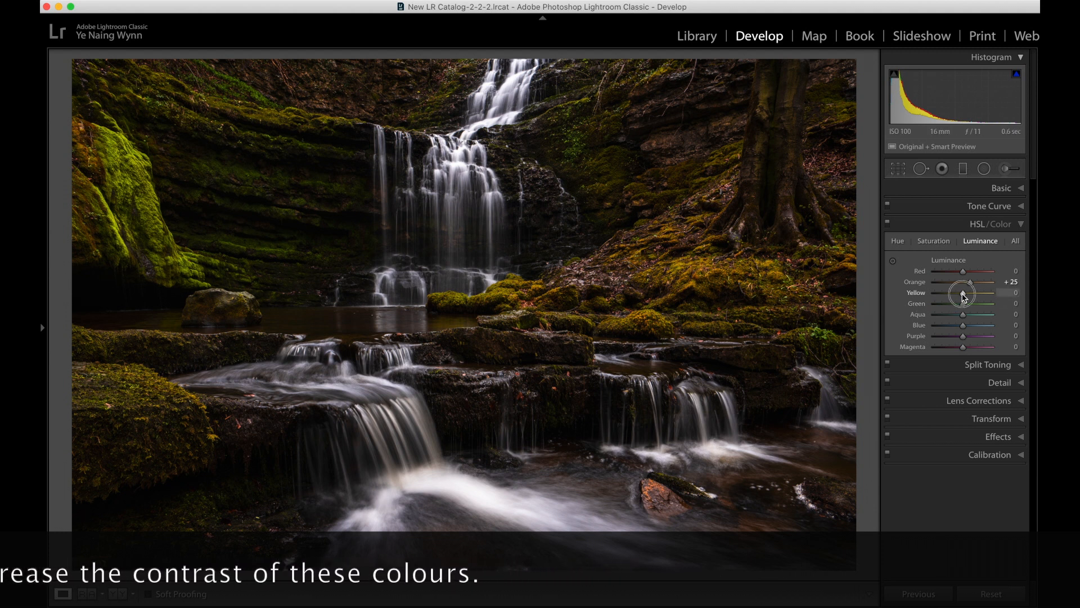
{"action": "mouse_move", "coordinate": [963, 293]}
{"action": "left_mouse_down"}
{"action": "mouse_move", "coordinate": [980, 293]}
{"action": "mouse_move", "coordinate": [965, 293]}
{"action": "left_mouse_up"}
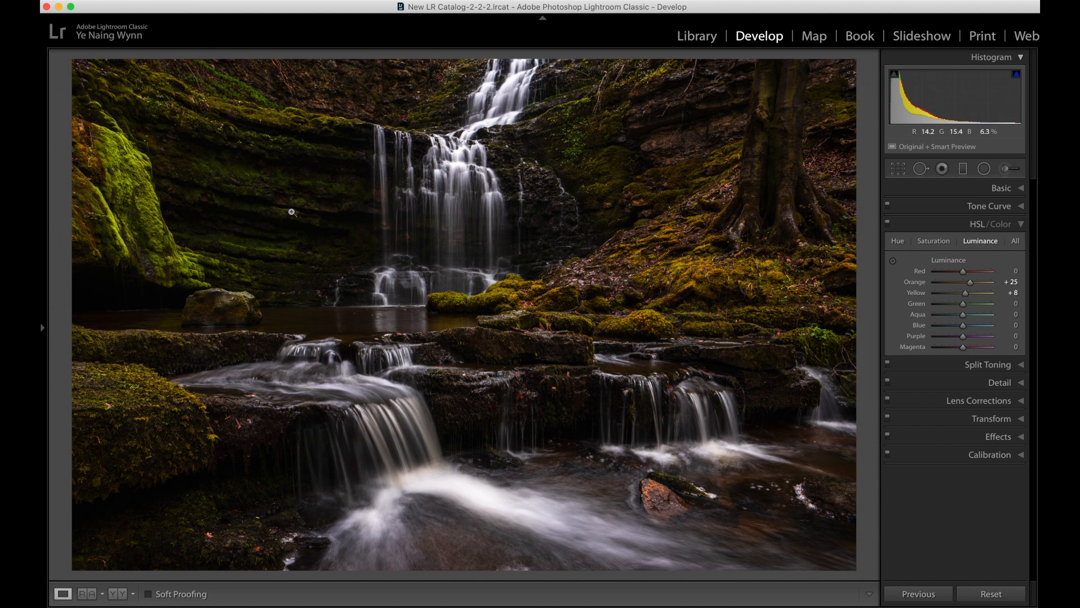
{"action": "left_click", "coordinate": [963, 306]}
{"action": "left_click_drag", "start_coordinate": [965, 308], "coordinate": [973, 309]}
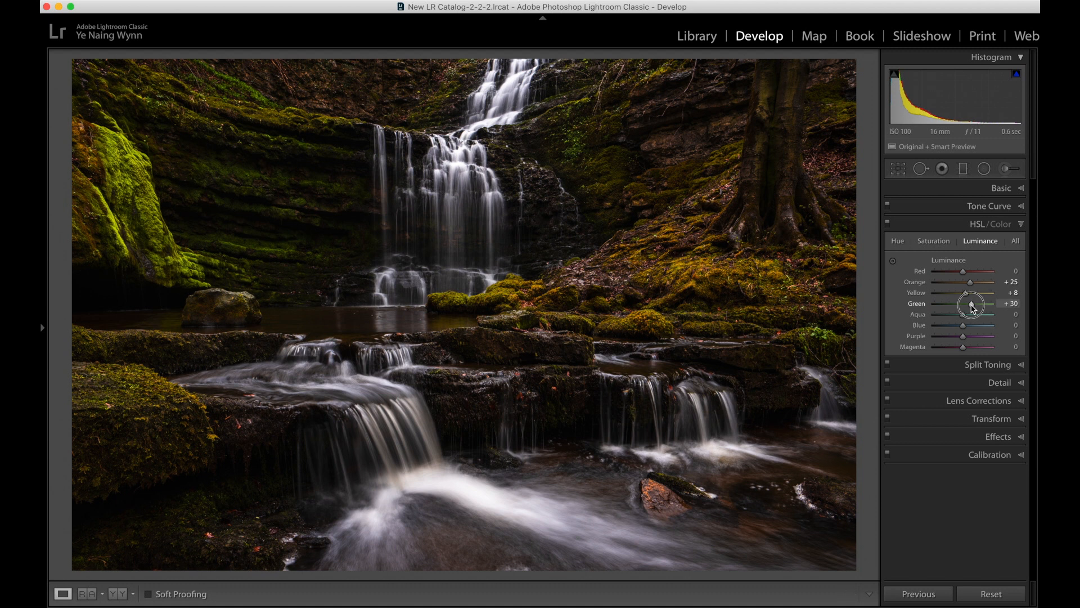
{"action": "left_click_drag", "start_coordinate": [973, 308], "coordinate": [969, 309]}
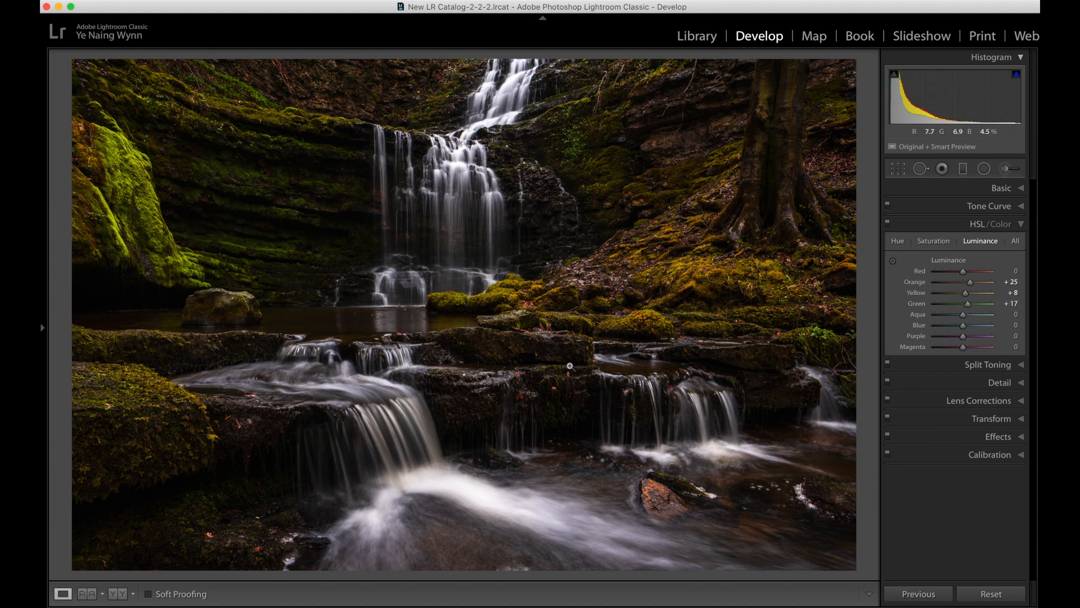
{"action": "left_click_drag", "start_coordinate": [965, 331], "coordinate": [963, 332]}
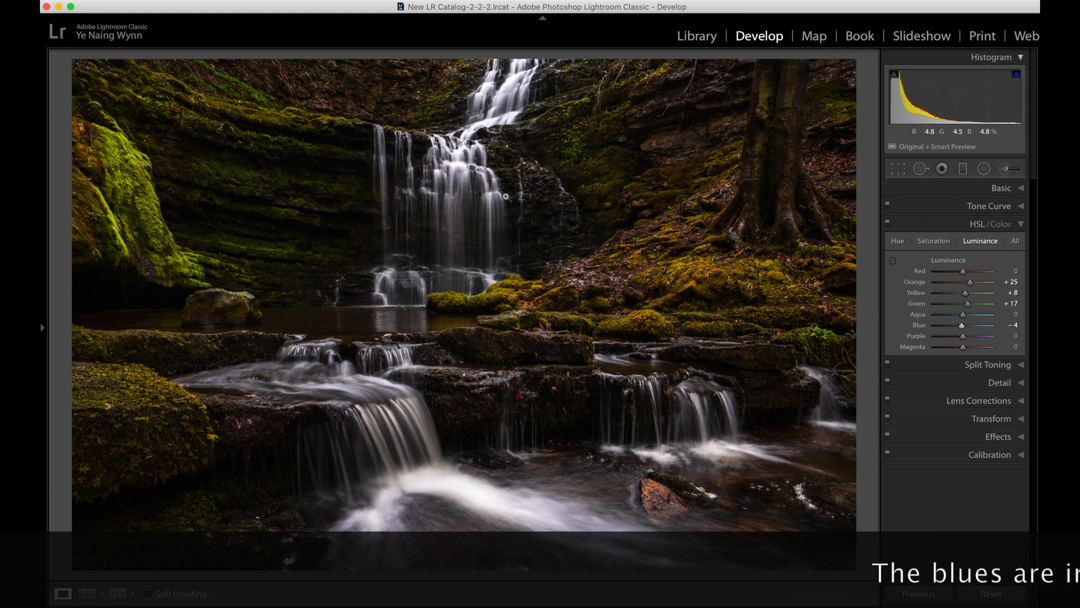
{"action": "mouse_move", "coordinate": [962, 325]}
{"action": "left_mouse_down"}
{"action": "mouse_move", "coordinate": [976, 329]}
{"action": "mouse_move", "coordinate": [959, 332]}
{"action": "left_mouse_up"}
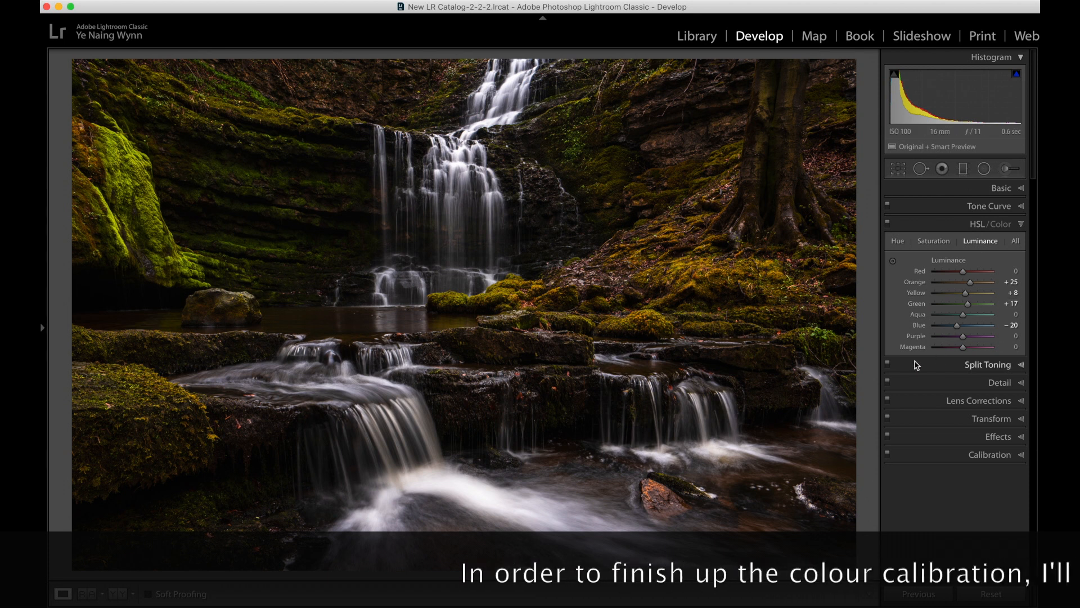
Step: Cool down the shadows with split toning, using a blue shadow hue of 220 and a slight amount of saturation
{"action": "left_click", "coordinate": [1020, 365]}
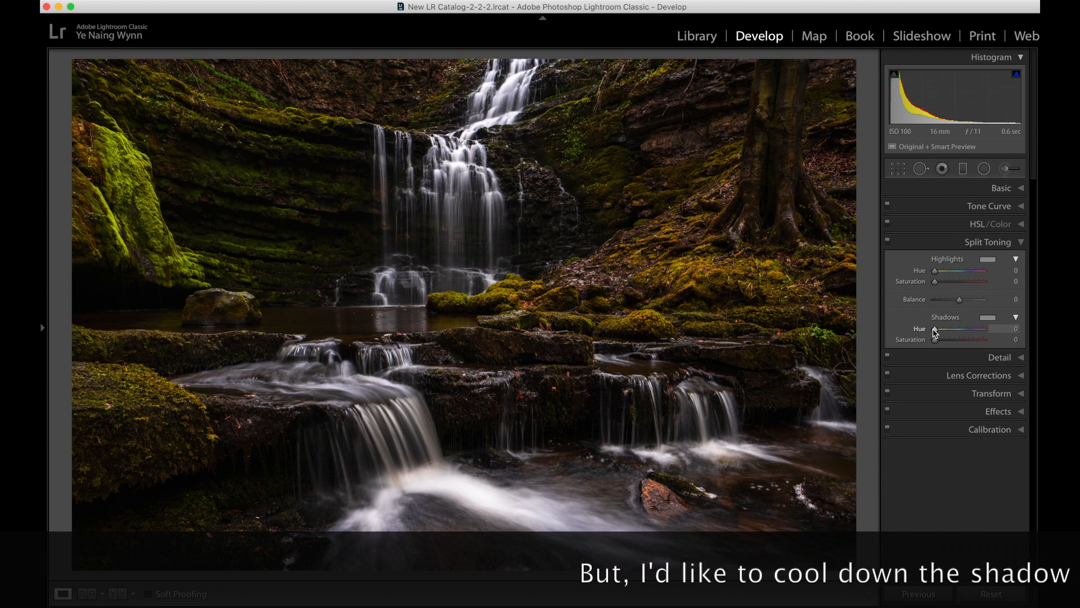
{"action": "left_click_drag", "start_coordinate": [935, 332], "coordinate": [965, 333]}
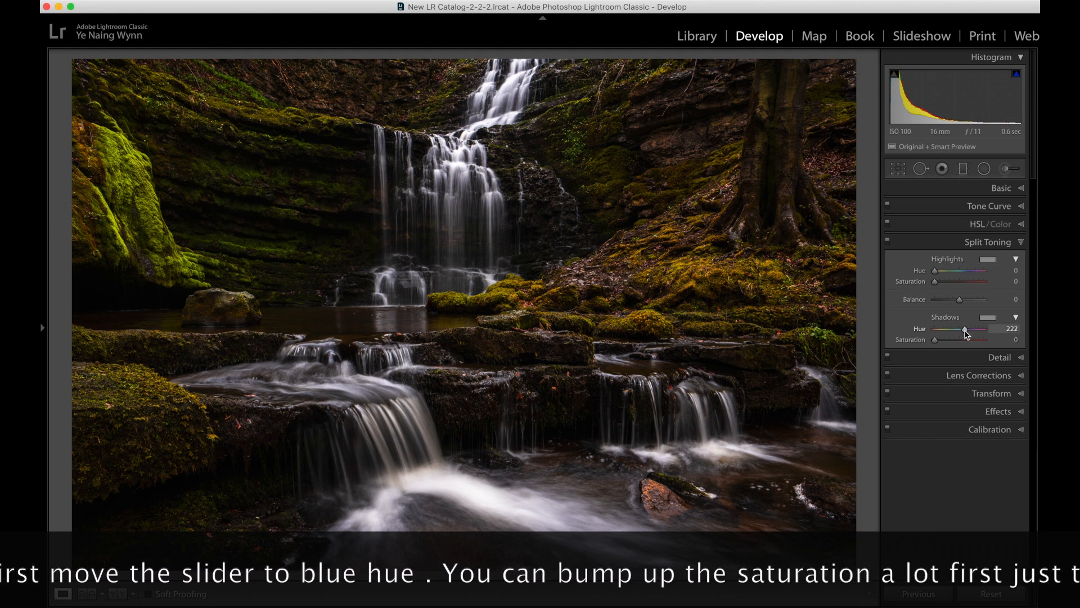
{"action": "left_click", "coordinate": [936, 340]}
{"action": "mouse_move", "coordinate": [937, 342]}
{"action": "left_mouse_down"}
{"action": "mouse_move", "coordinate": [966, 343]}
{"action": "mouse_move", "coordinate": [952, 333]}
{"action": "mouse_move", "coordinate": [966, 333]}
{"action": "mouse_move", "coordinate": [917, 348]}
{"action": "mouse_move", "coordinate": [956, 345]}
{"action": "mouse_move", "coordinate": [934, 343]}
{"action": "left_mouse_up"}
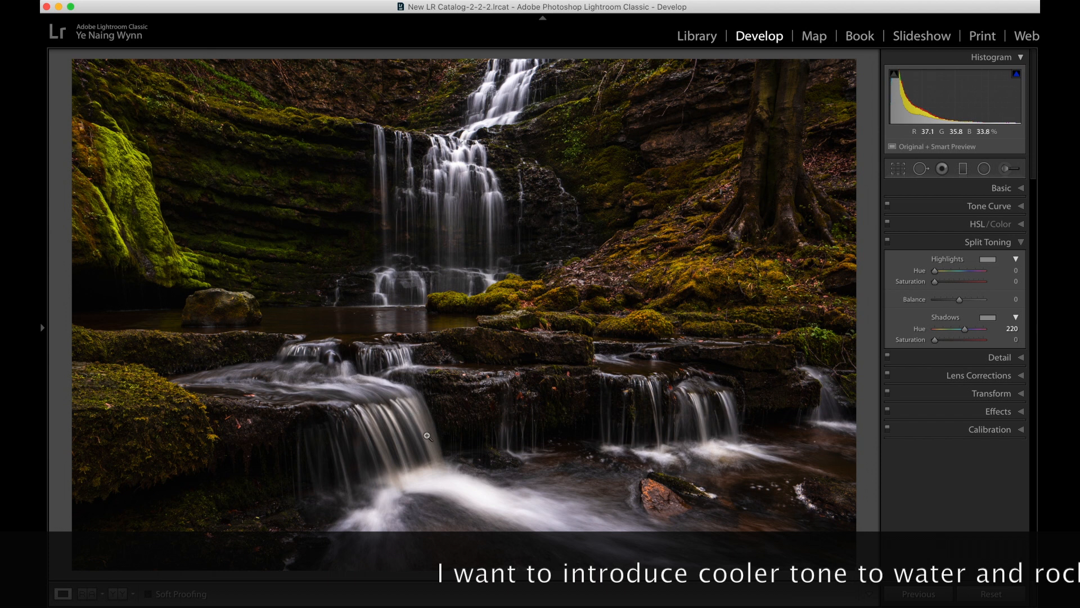
{"action": "left_click", "coordinate": [936, 342]}
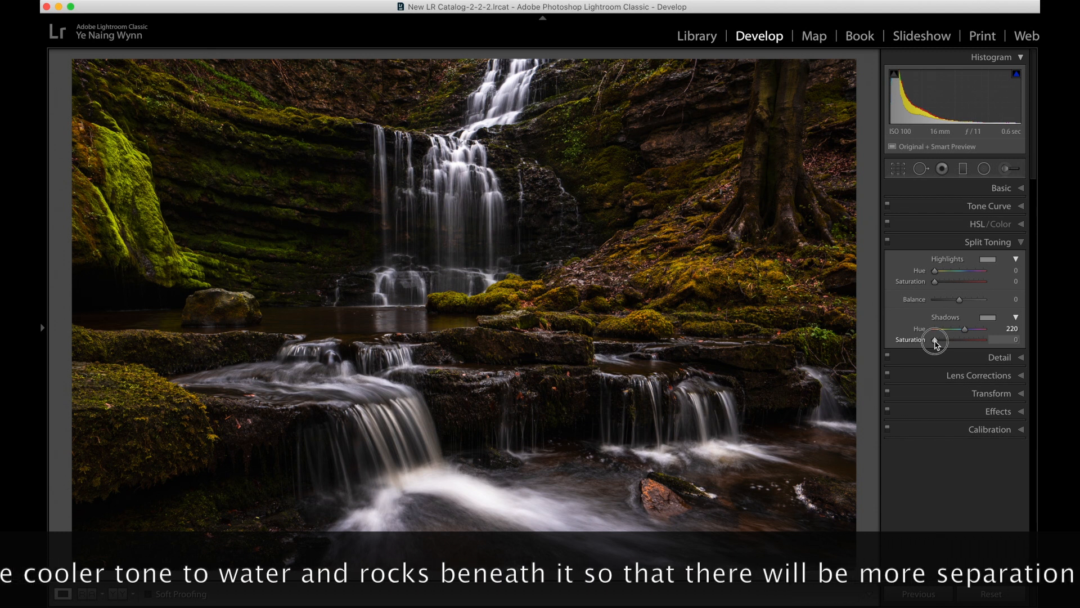
{"action": "left_click_drag", "start_coordinate": [936, 343], "coordinate": [942, 344]}
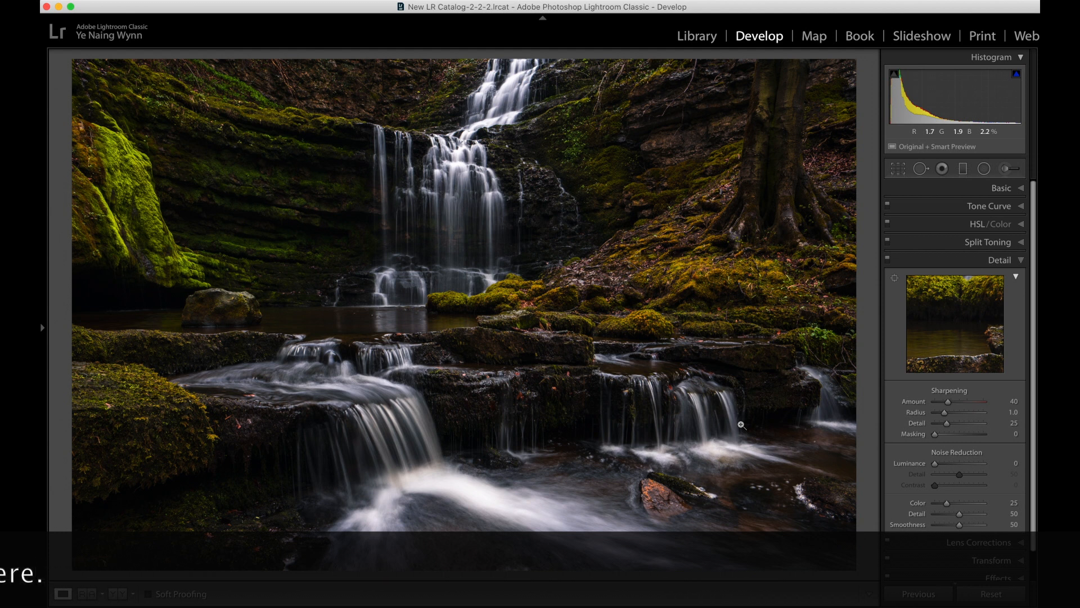
Step: Sharpen the photo with an Amount of 55 and a Detail of 35
{"action": "left_click", "coordinate": [948, 402]}
{"action": "left_click_drag", "start_coordinate": [948, 403], "coordinate": [953, 405]}
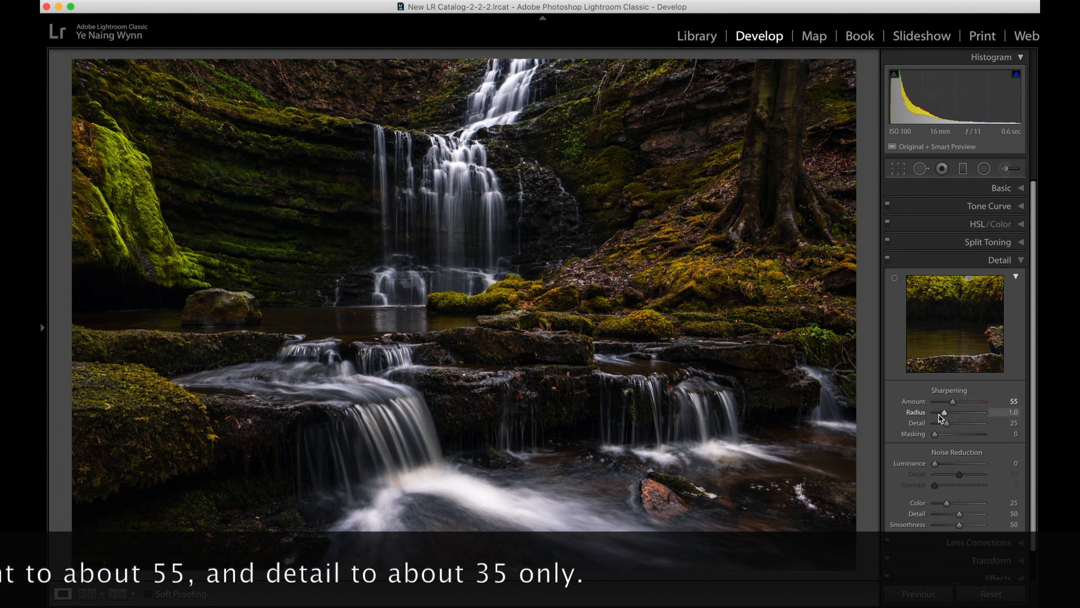
{"action": "left_click_drag", "start_coordinate": [948, 423], "coordinate": [952, 426]}
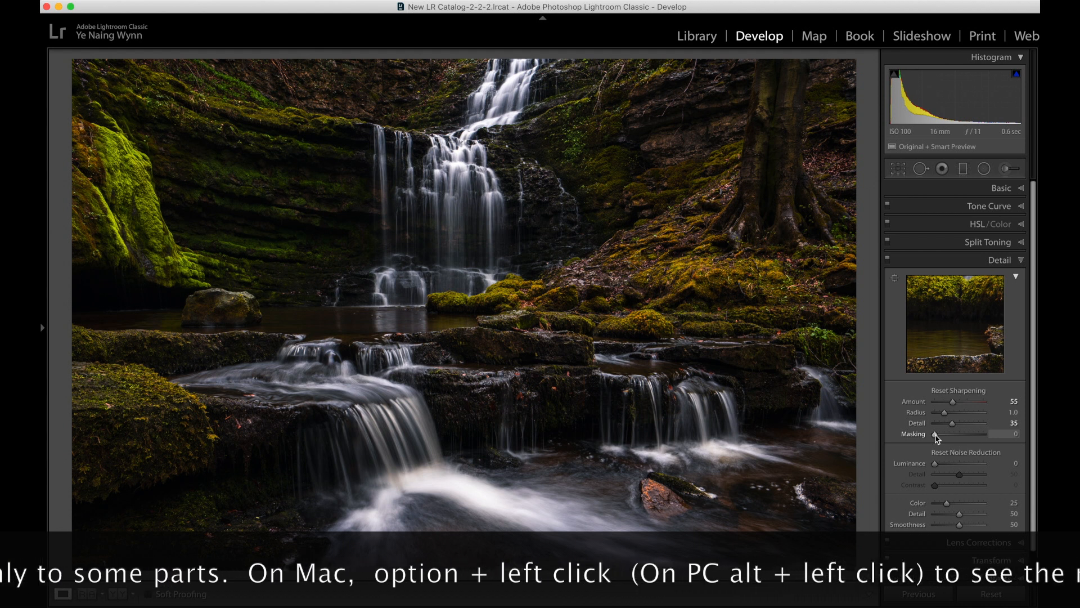
Step: Limit the sharpening to edges with Masking 80 while previewing the mask, and set Luminance noise reduction to 15
{"action": "left_click", "coordinate": [935, 435], "text": "alt"}
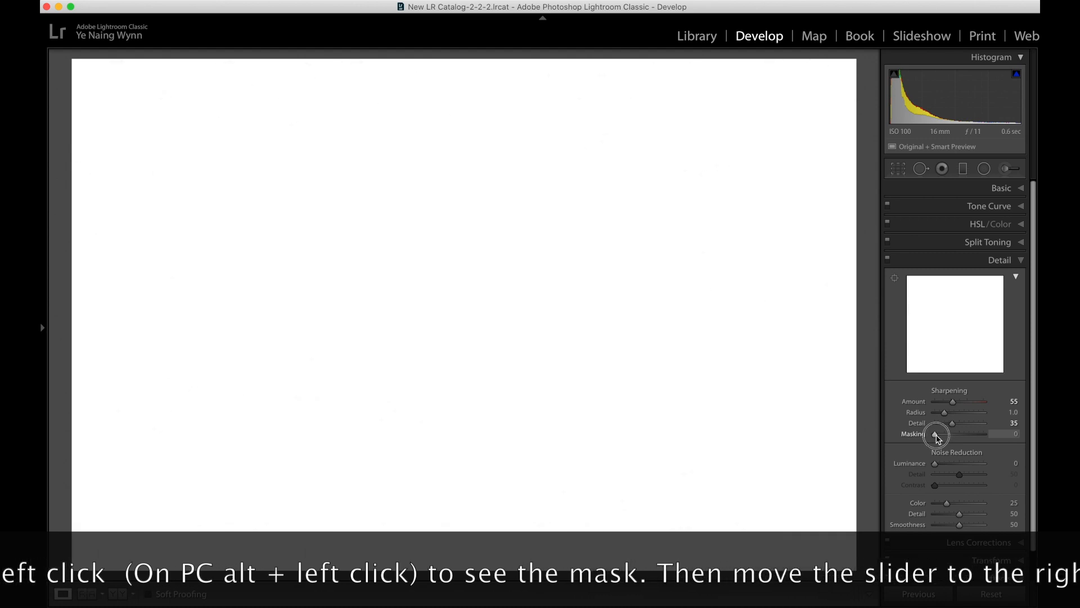
{"action": "left_click_drag", "start_coordinate": [936, 436], "coordinate": [968, 439]}
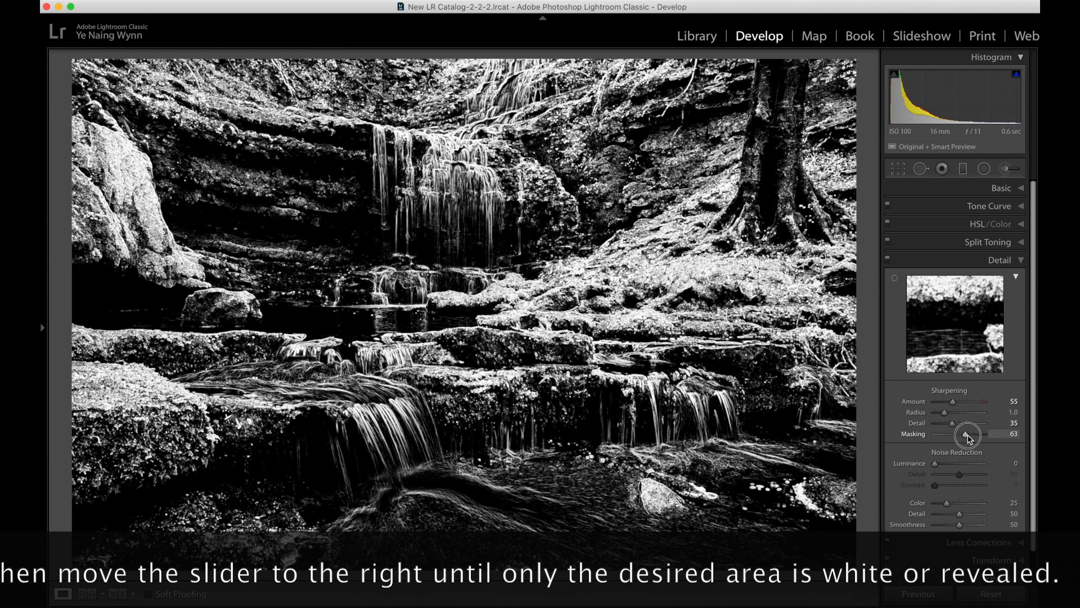
{"action": "left_click_drag", "start_coordinate": [971, 439], "coordinate": [977, 438]}
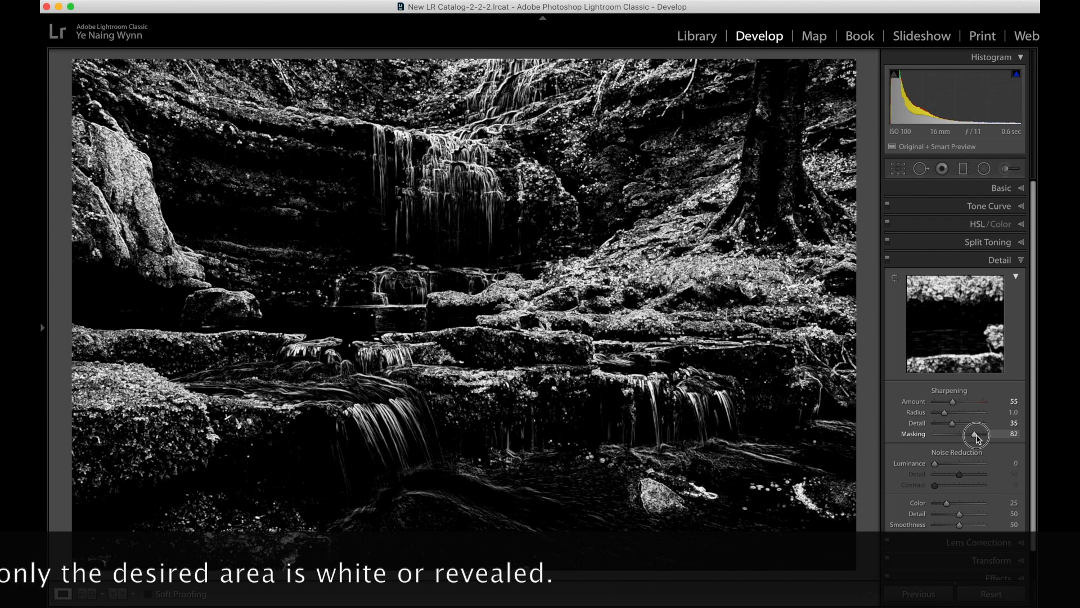
{"action": "left_click_drag", "start_coordinate": [976, 439], "coordinate": [975, 438]}
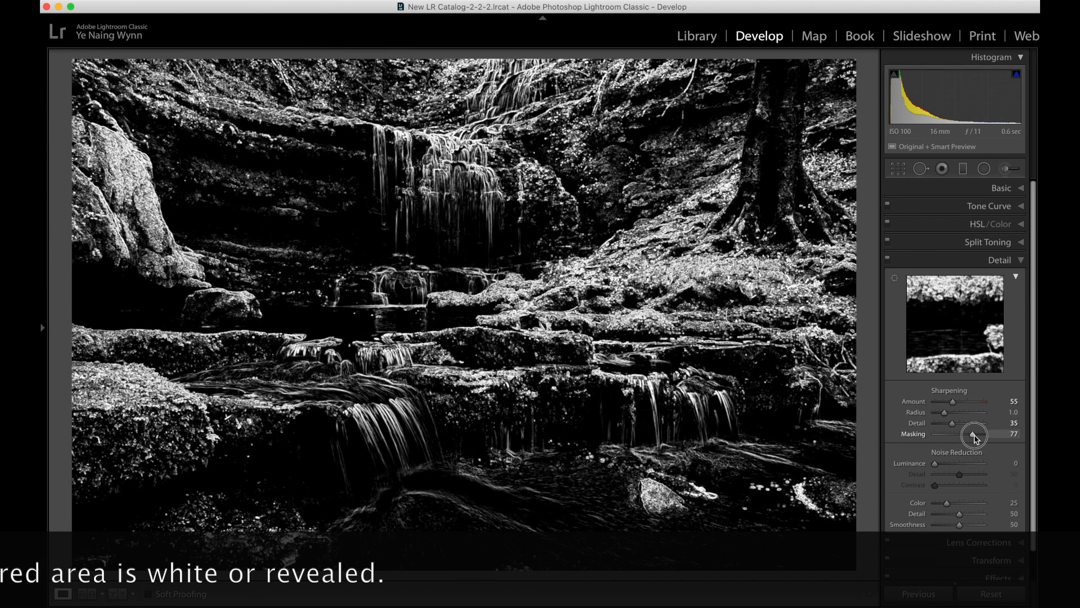
{"action": "left_click_drag", "start_coordinate": [975, 438], "coordinate": [977, 438]}
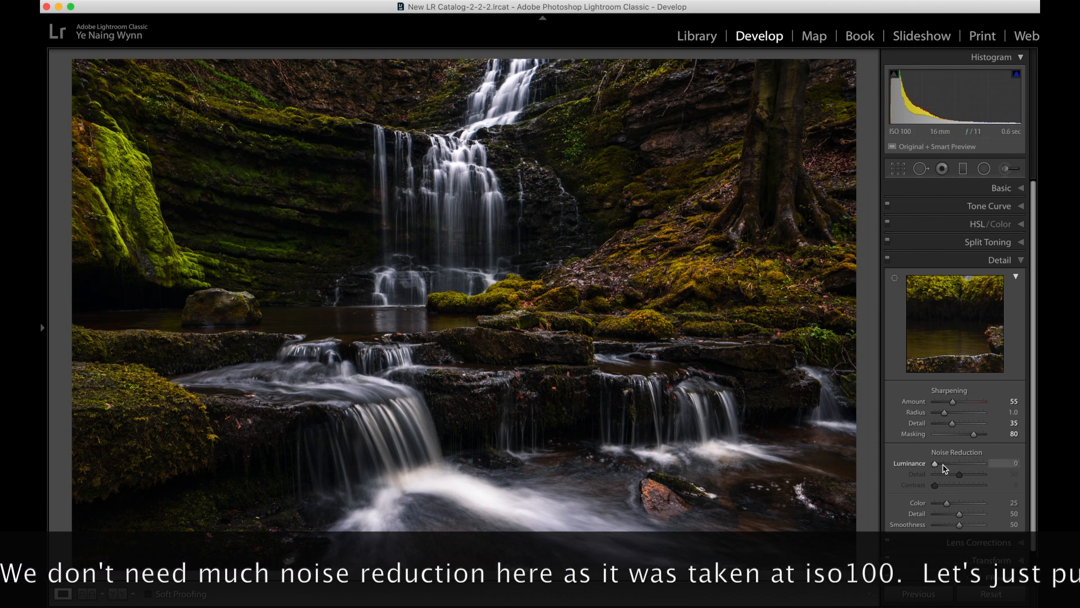
{"action": "left_click_drag", "start_coordinate": [936, 466], "coordinate": [944, 466]}
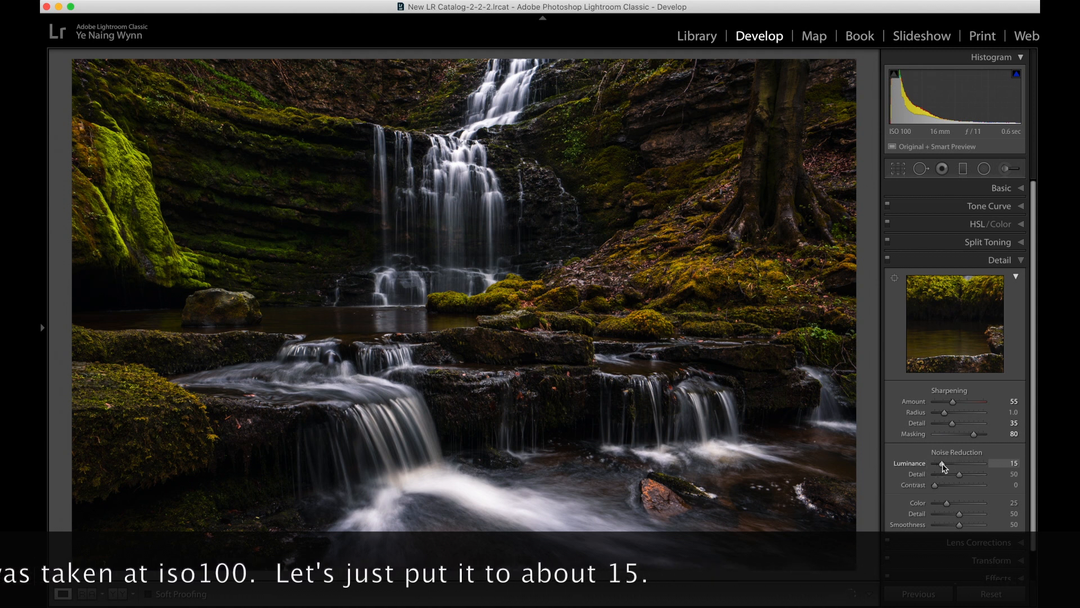
Step: Open the lens profile corrections and make sure Remove Chromatic Aberration is enabled
{"action": "scroll", "coordinate": [950, 476], "scroll_direction": "down", "scroll_amount": 2}
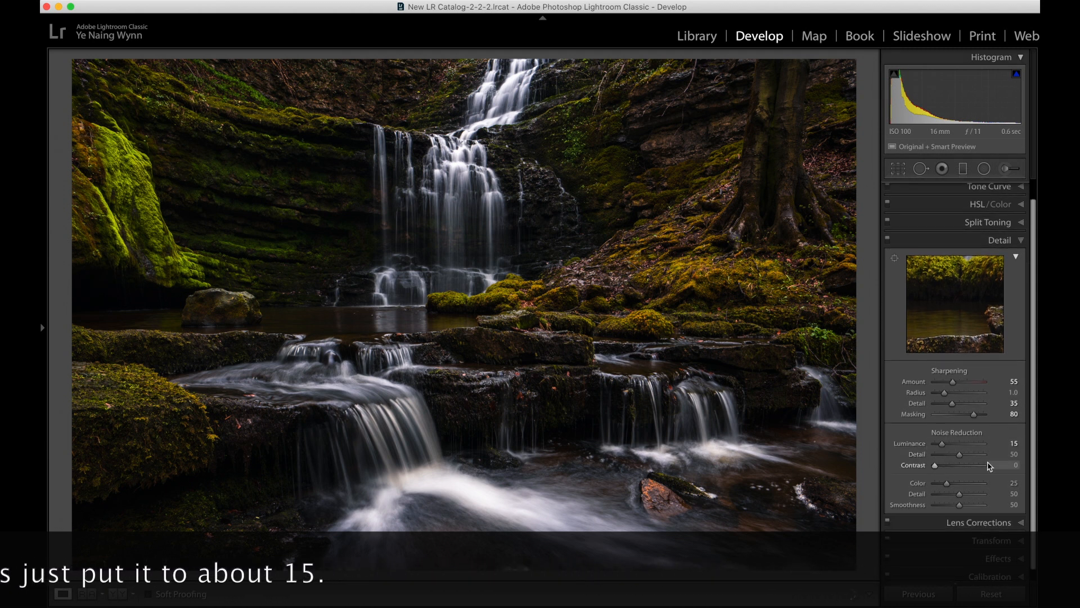
{"action": "scroll", "coordinate": [975, 507], "scroll_direction": "down", "scroll_amount": 1}
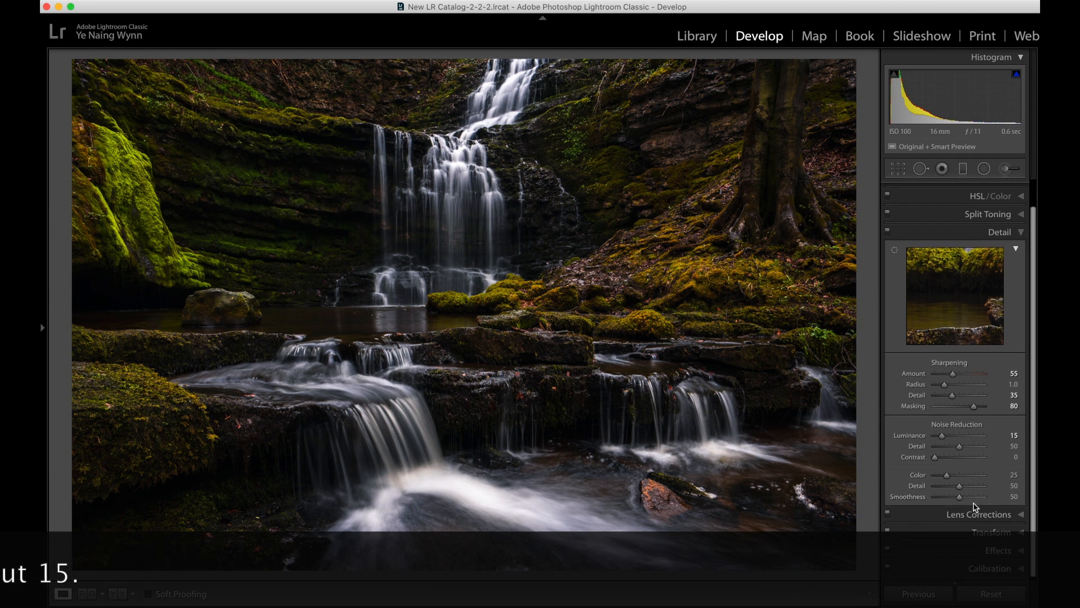
{"action": "left_click", "coordinate": [1024, 519]}
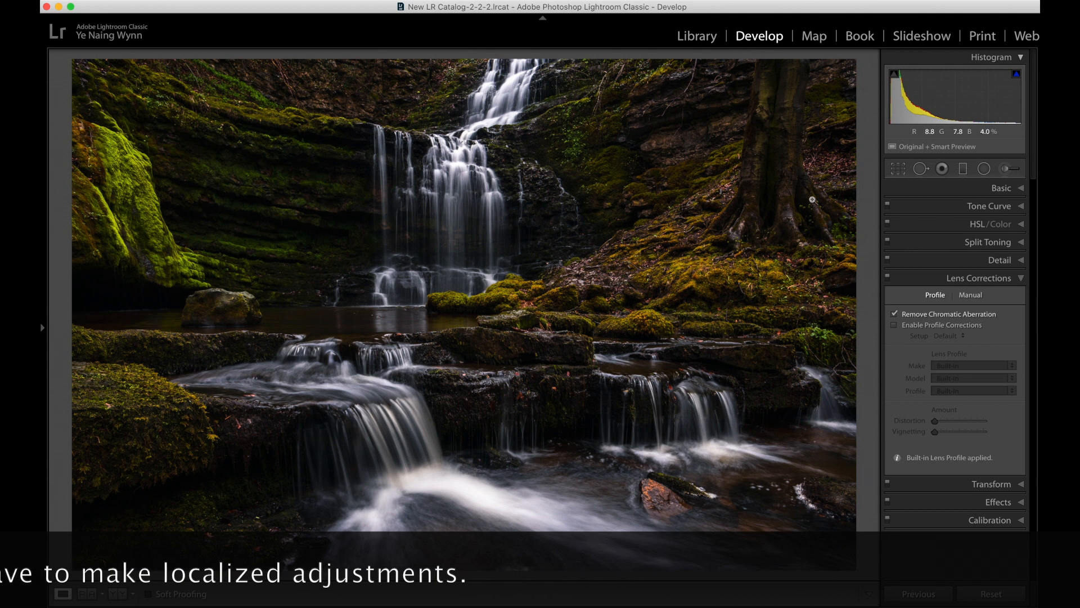
Step: Add a radial filter over the upper waterfall with Highlights -70, Texture 20 and Clarity 35
{"action": "left_click", "coordinate": [984, 169]}
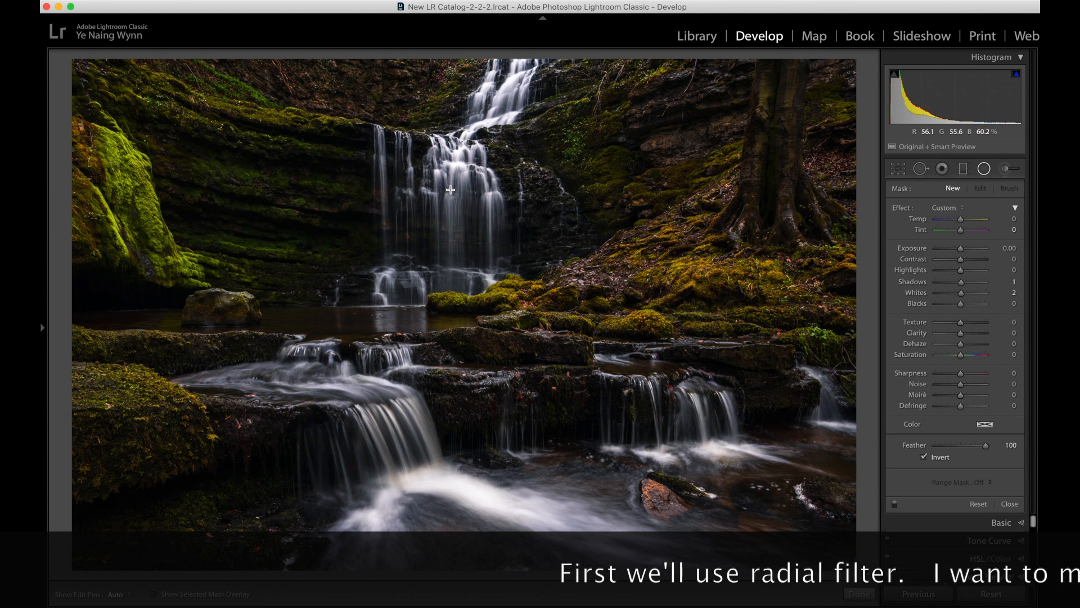
{"action": "left_click_drag", "start_coordinate": [450, 189], "coordinate": [526, 299]}
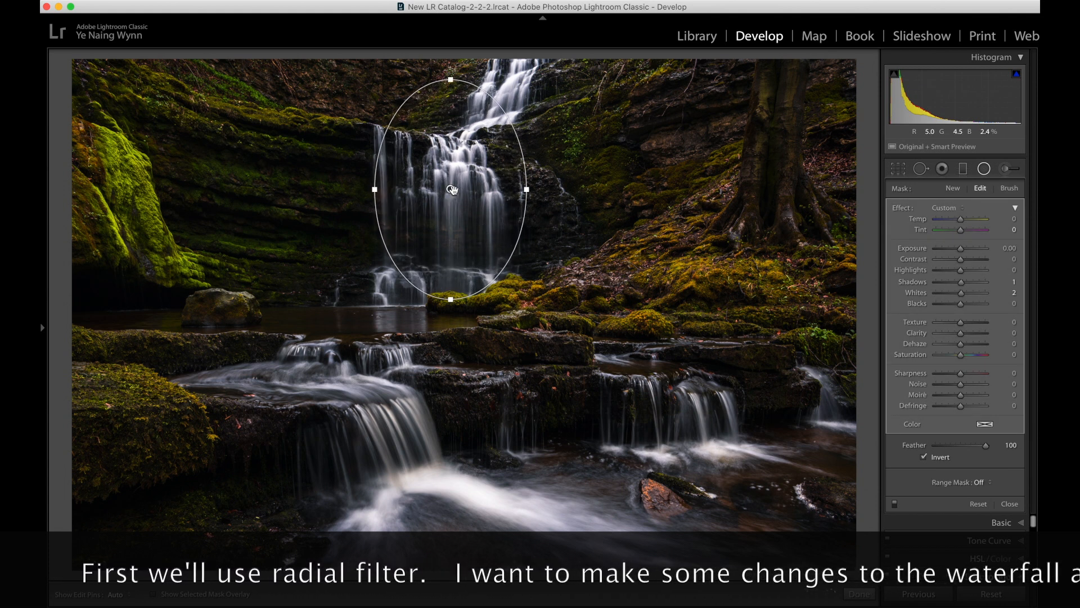
{"action": "left_click_drag", "start_coordinate": [450, 190], "coordinate": [451, 206]}
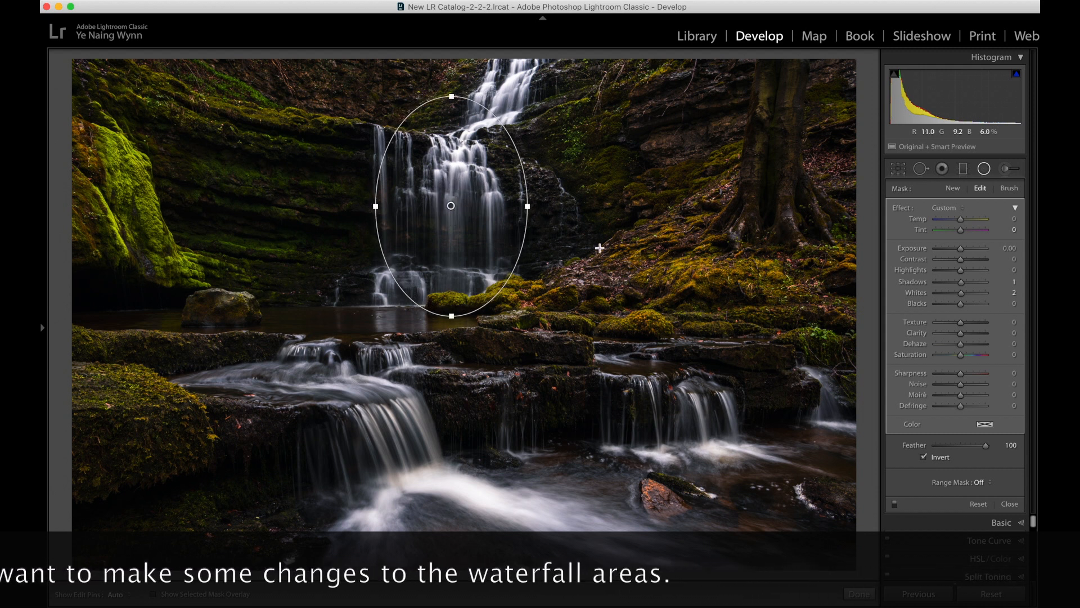
{"action": "left_click_drag", "start_coordinate": [960, 335], "coordinate": [974, 338]}
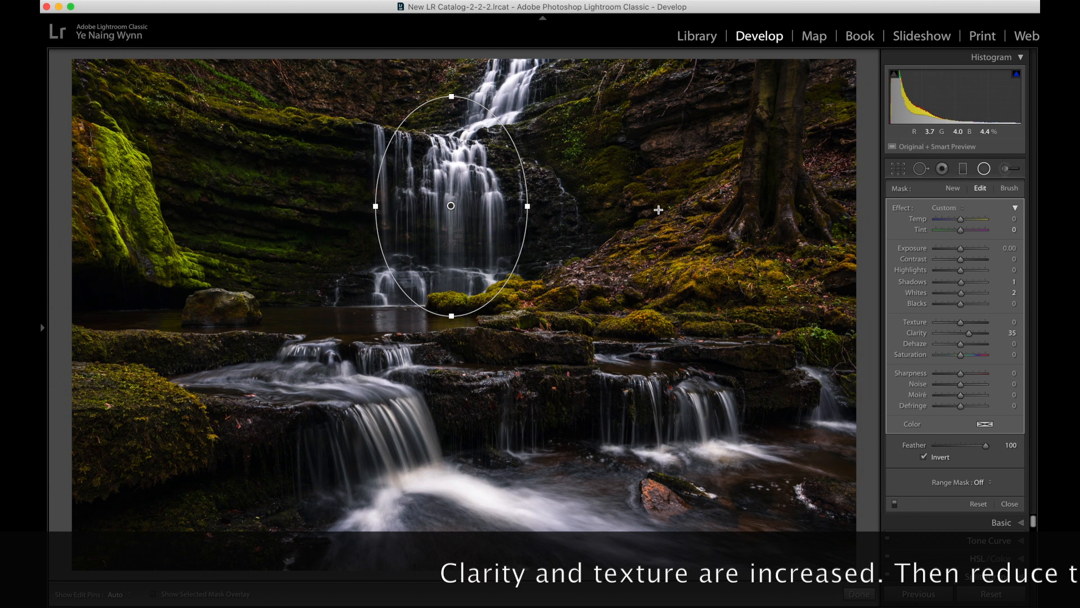
{"action": "left_click_drag", "start_coordinate": [961, 270], "coordinate": [931, 277]}
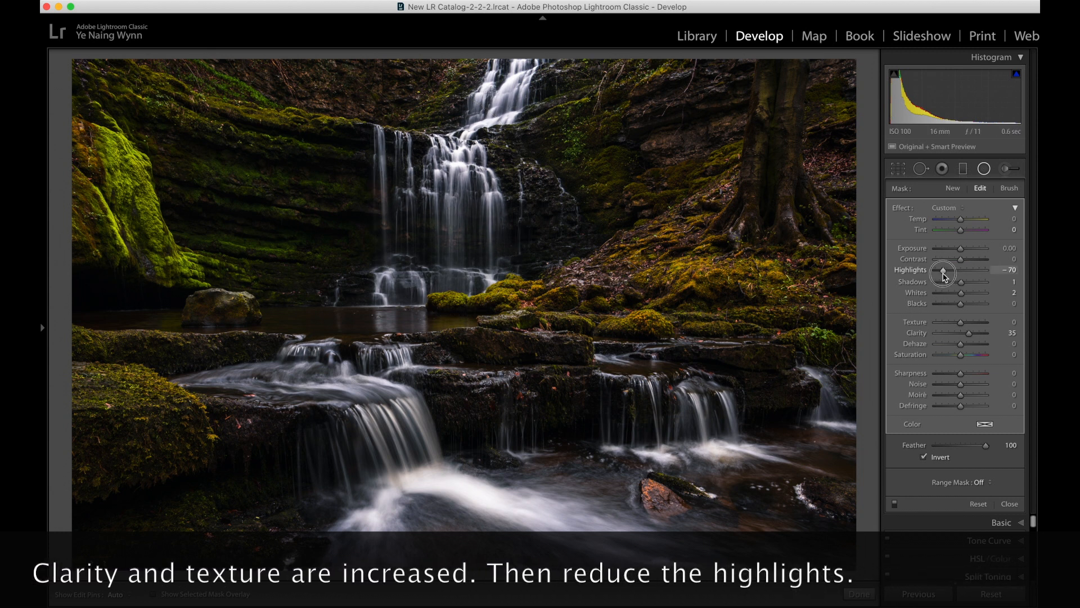
{"action": "left_click", "coordinate": [962, 327]}
{"action": "left_click_drag", "start_coordinate": [961, 327], "coordinate": [968, 327]}
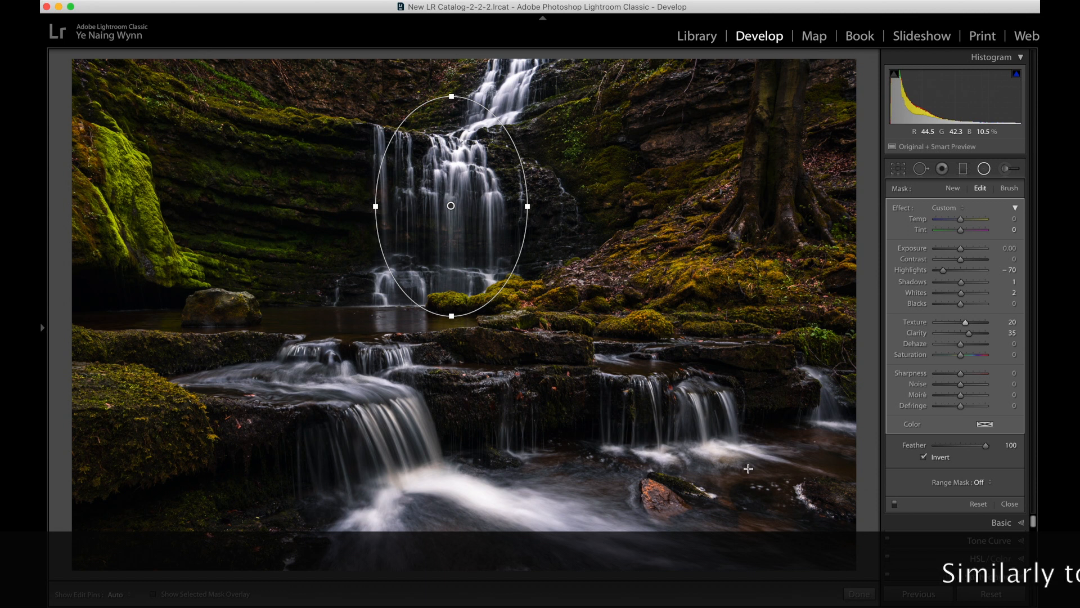
Step: Add a radial filter over the large lower cascade with Temp -5, Exposure 0.37, Highlights -11, Texture 45, Clarity 50 and Saturation -35
{"action": "mouse_move", "coordinate": [332, 395]}
{"action": "left_mouse_down"}
{"action": "mouse_move", "coordinate": [410, 471]}
{"action": "mouse_move", "coordinate": [437, 477]}
{"action": "left_mouse_up"}
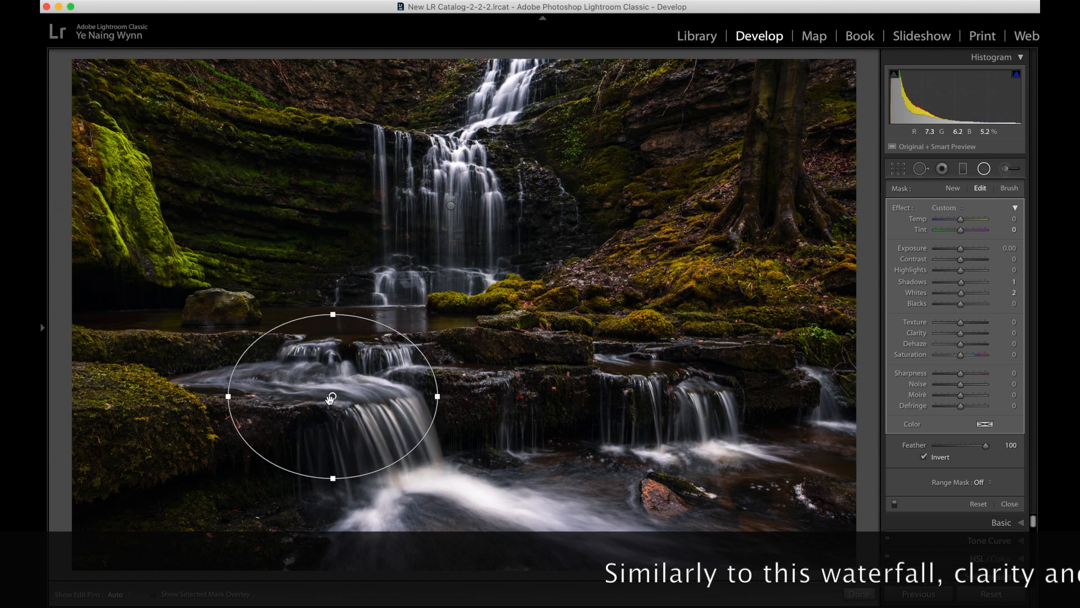
{"action": "left_click_drag", "start_coordinate": [332, 395], "coordinate": [377, 440]}
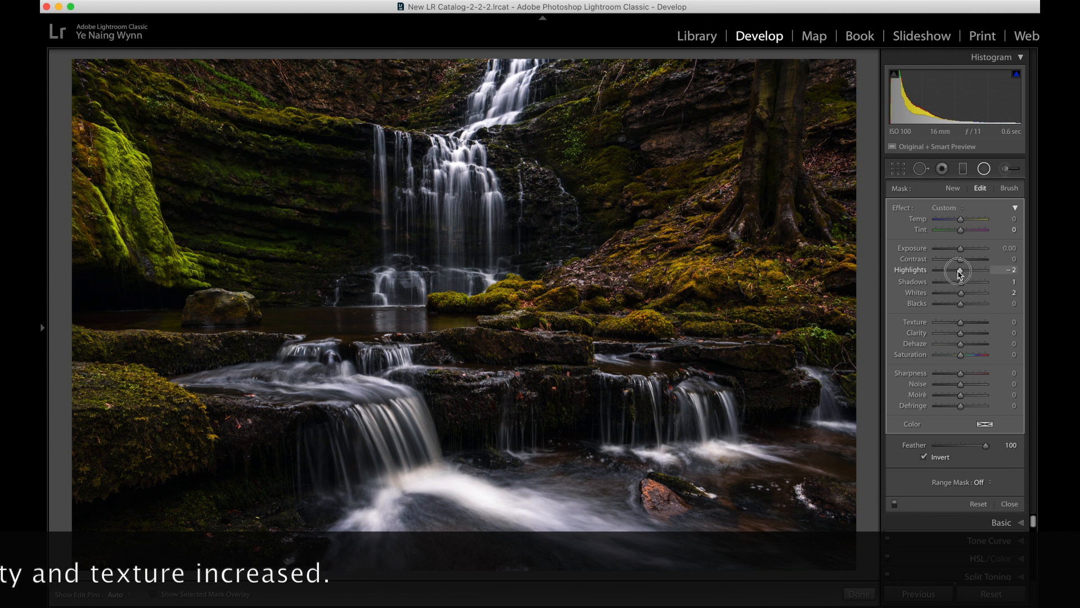
{"action": "left_click_drag", "start_coordinate": [962, 273], "coordinate": [960, 274]}
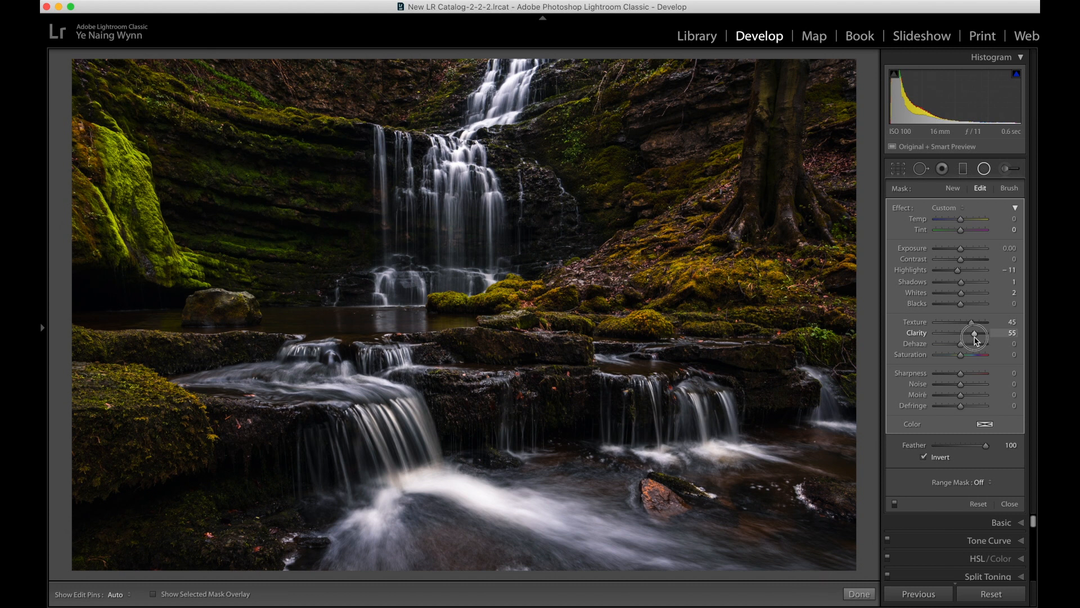
{"action": "mouse_move", "coordinate": [390, 442]}
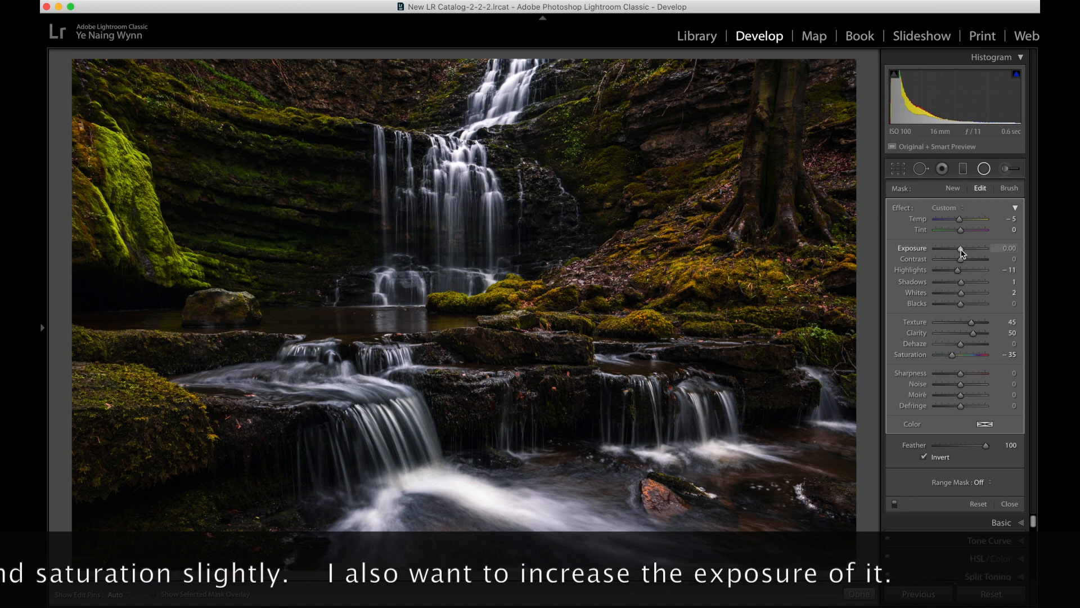
{"action": "left_click_drag", "start_coordinate": [961, 251], "coordinate": [964, 252]}
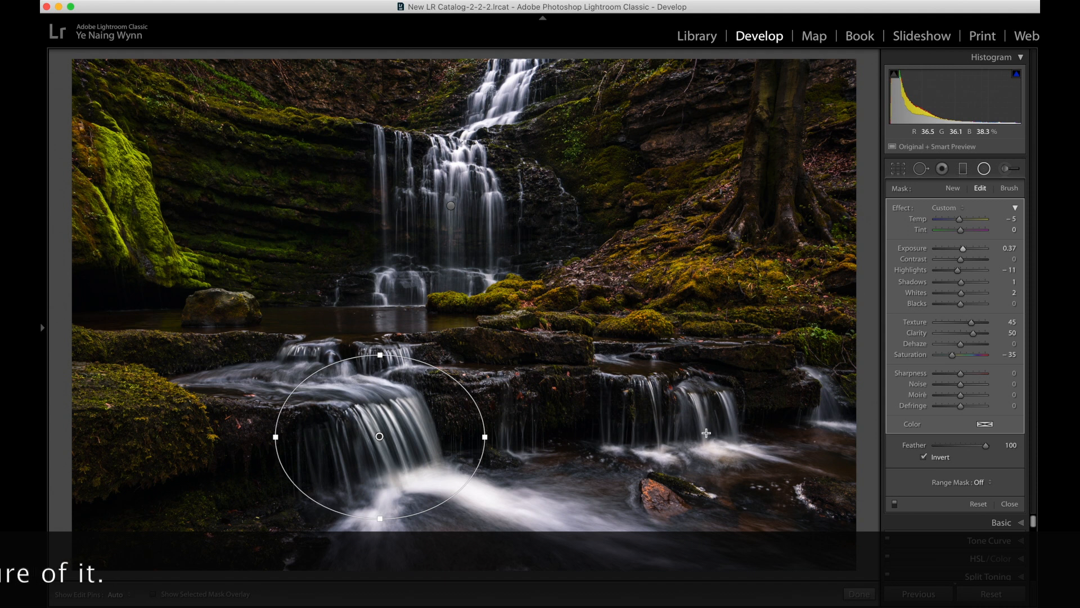
{"action": "left_click", "coordinate": [860, 594]}
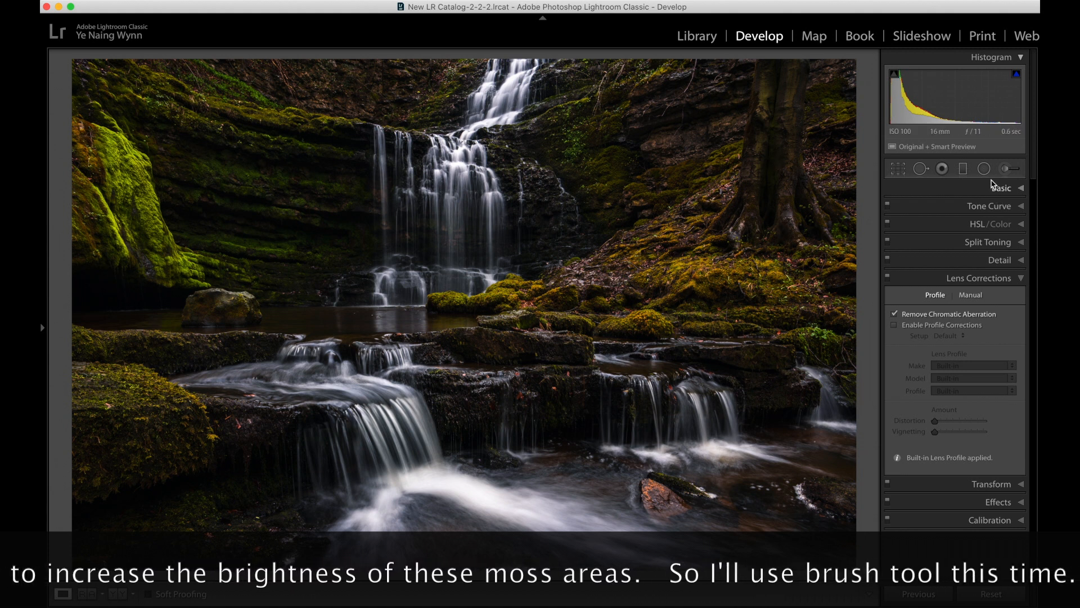
Step: With an adjustment brush at Exposure 0.89 and Size 5.0, brighten the mossy rock ledges left of the upper waterfall
{"action": "left_click", "coordinate": [1009, 170]}
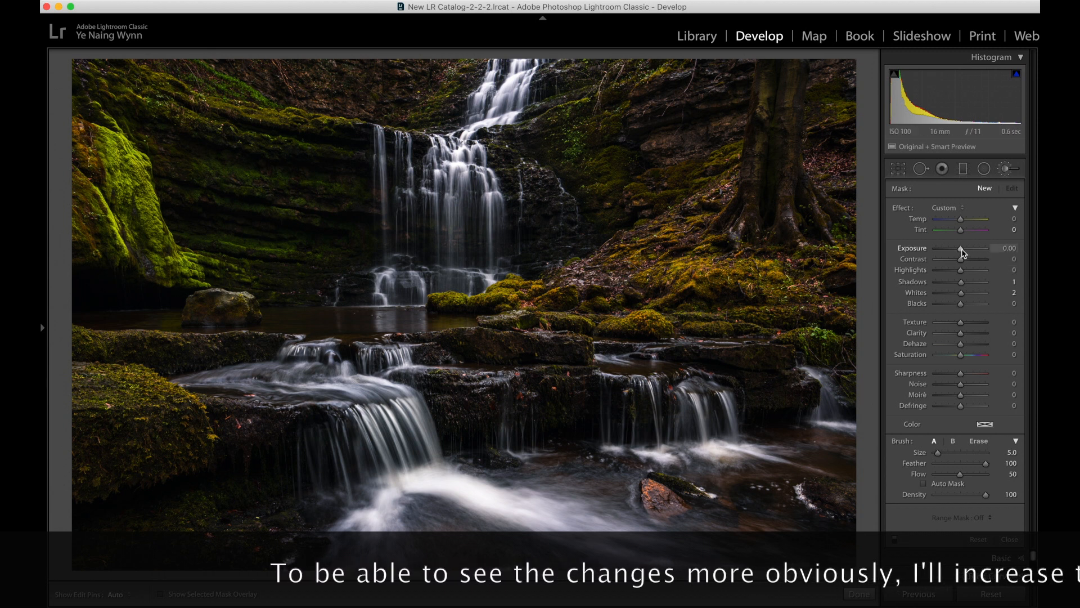
{"action": "left_click_drag", "start_coordinate": [961, 248], "coordinate": [966, 248]}
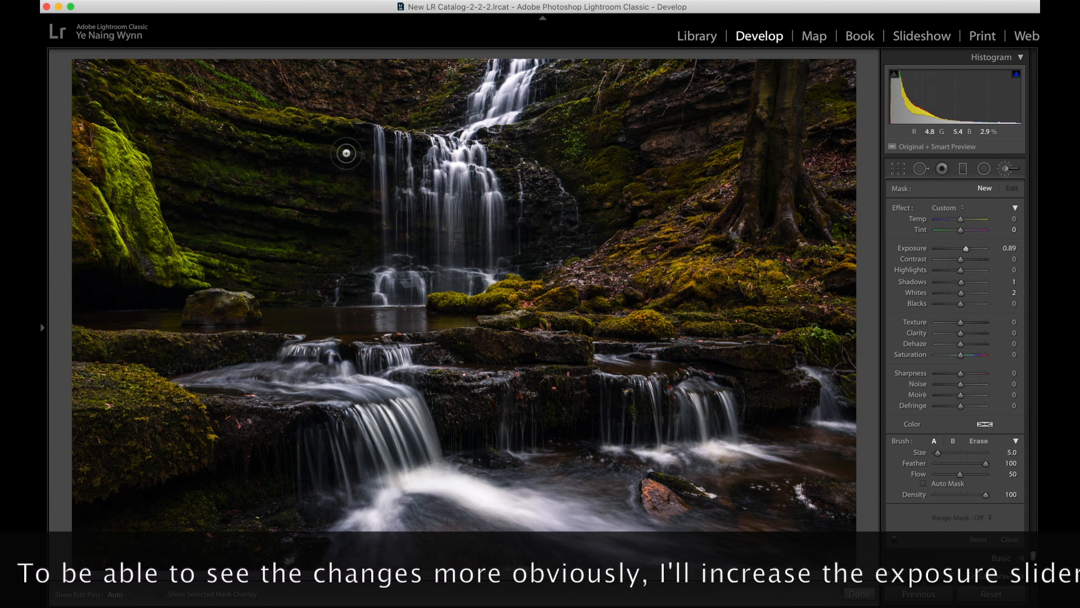
{"action": "left_click_drag", "start_coordinate": [339, 153], "coordinate": [158, 104]}
{"action": "mouse_move", "coordinate": [222, 135]}
{"action": "left_mouse_down"}
{"action": "mouse_move", "coordinate": [289, 148]}
{"action": "mouse_move", "coordinate": [351, 190]}
{"action": "mouse_move", "coordinate": [199, 165]}
{"action": "mouse_move", "coordinate": [235, 190]}
{"action": "mouse_move", "coordinate": [267, 194]}
{"action": "mouse_move", "coordinate": [210, 179]}
{"action": "left_mouse_up"}
{"action": "mouse_move", "coordinate": [311, 207]}
{"action": "left_mouse_down"}
{"action": "mouse_move", "coordinate": [189, 196]}
{"action": "mouse_move", "coordinate": [296, 213]}
{"action": "left_mouse_up"}
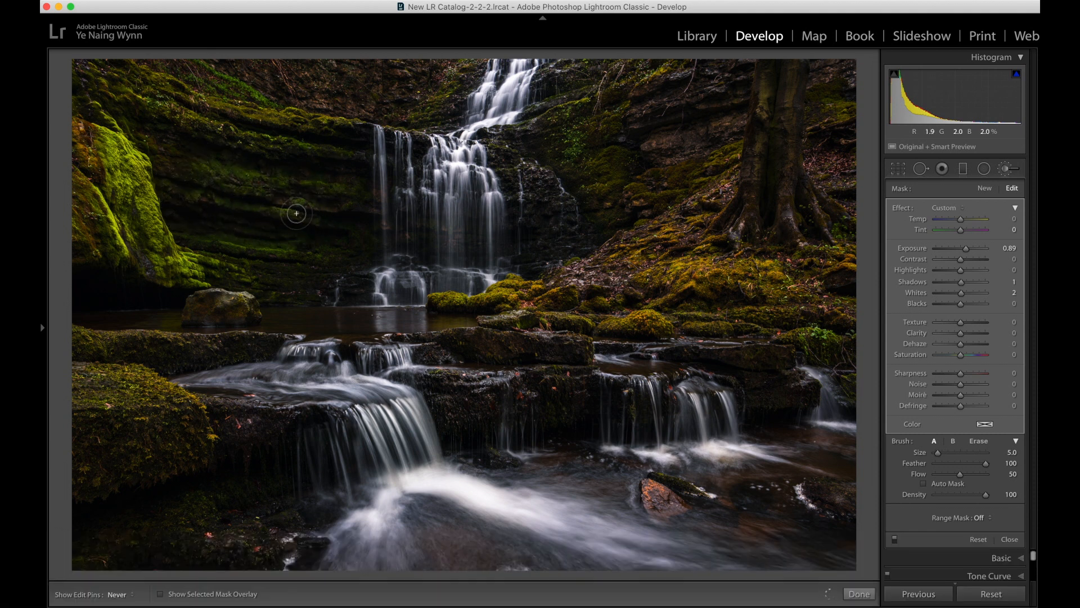
{"action": "mouse_move", "coordinate": [302, 249]}
{"action": "left_mouse_down"}
{"action": "mouse_move", "coordinate": [185, 236]}
{"action": "mouse_move", "coordinate": [216, 238]}
{"action": "left_mouse_up"}
{"action": "left_click_drag", "start_coordinate": [328, 250], "coordinate": [337, 245]}
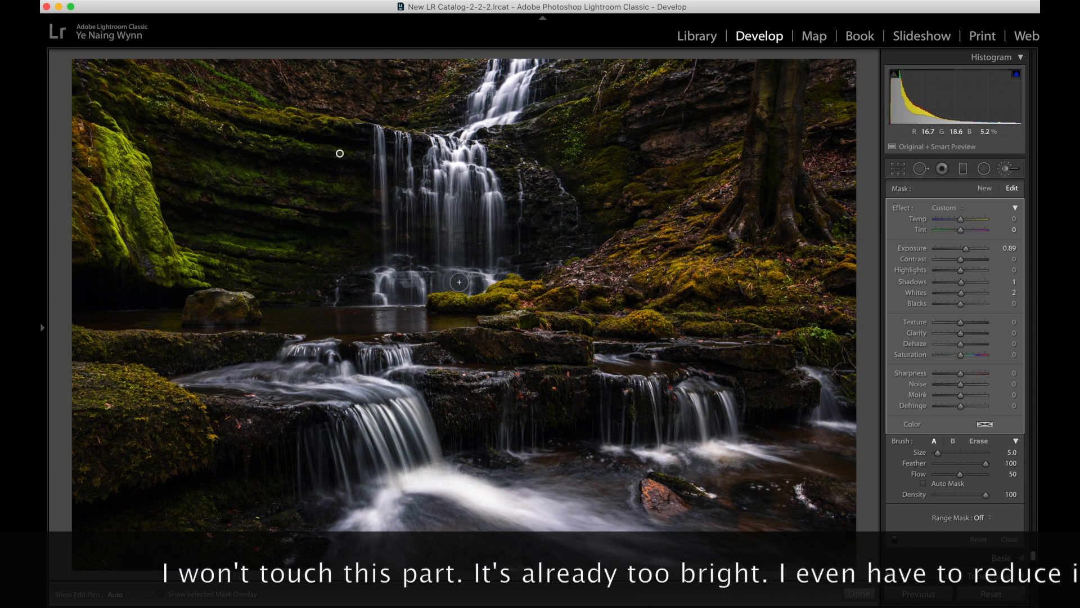
Step: Brush the same brightening over the moss right of the waterfall, the tree trunk and the mossy foreground rocks, varying the brush size
{"action": "key", "text": "h"}
{"action": "left_click_drag", "start_coordinate": [614, 121], "coordinate": [617, 117]}
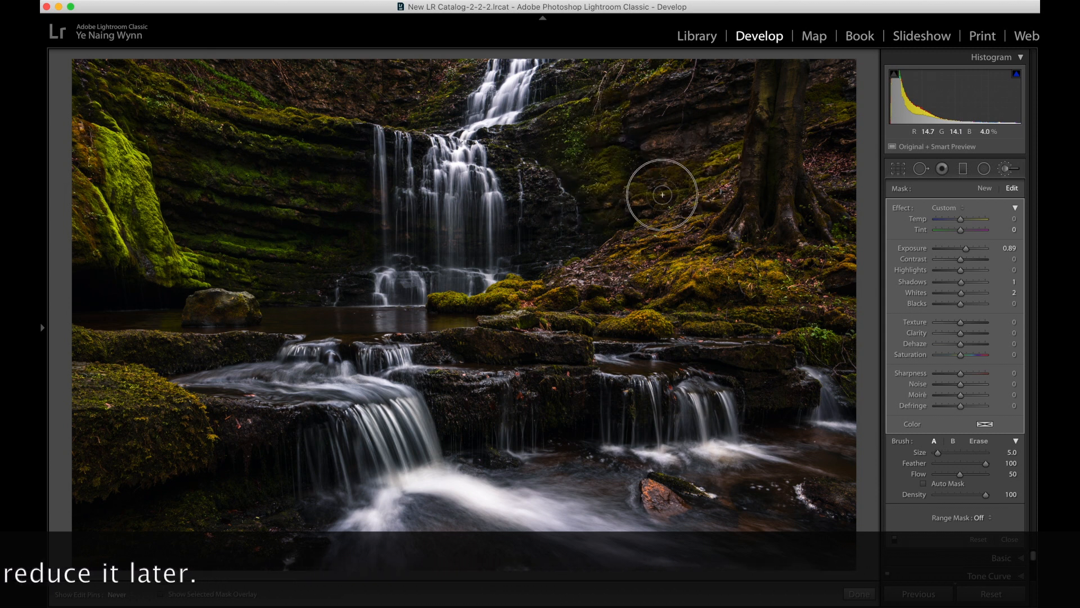
{"action": "key", "text": "h"}
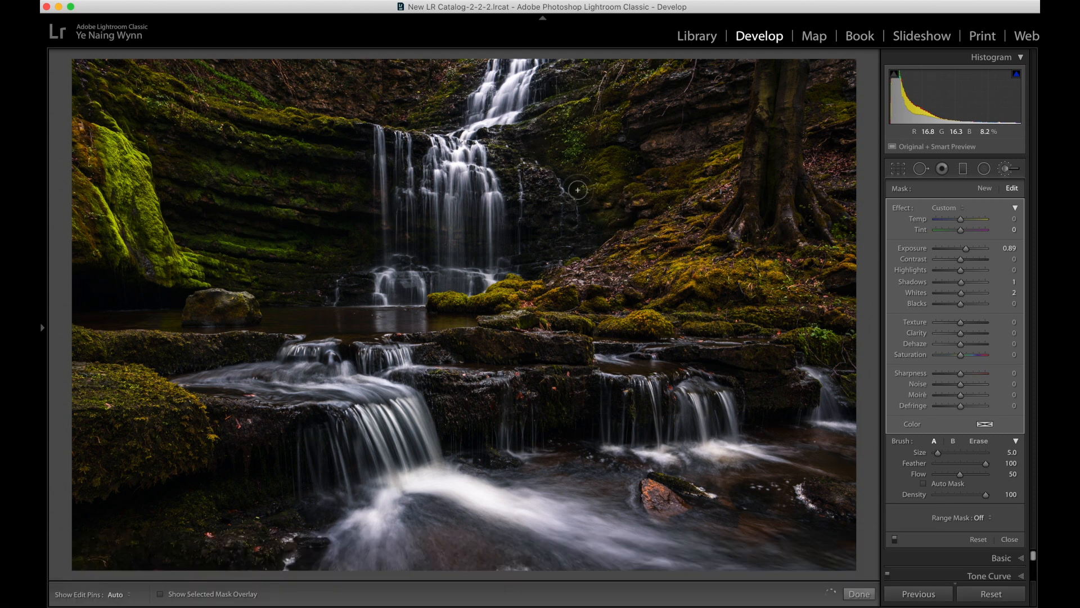
{"action": "mouse_move", "coordinate": [799, 78]}
{"action": "left_mouse_down"}
{"action": "mouse_move", "coordinate": [785, 185]}
{"action": "mouse_move", "coordinate": [802, 246]}
{"action": "mouse_move", "coordinate": [766, 81]}
{"action": "mouse_move", "coordinate": [739, 227]}
{"action": "mouse_move", "coordinate": [745, 215]}
{"action": "mouse_move", "coordinate": [750, 237]}
{"action": "left_mouse_up"}
{"action": "key", "text": "h"}
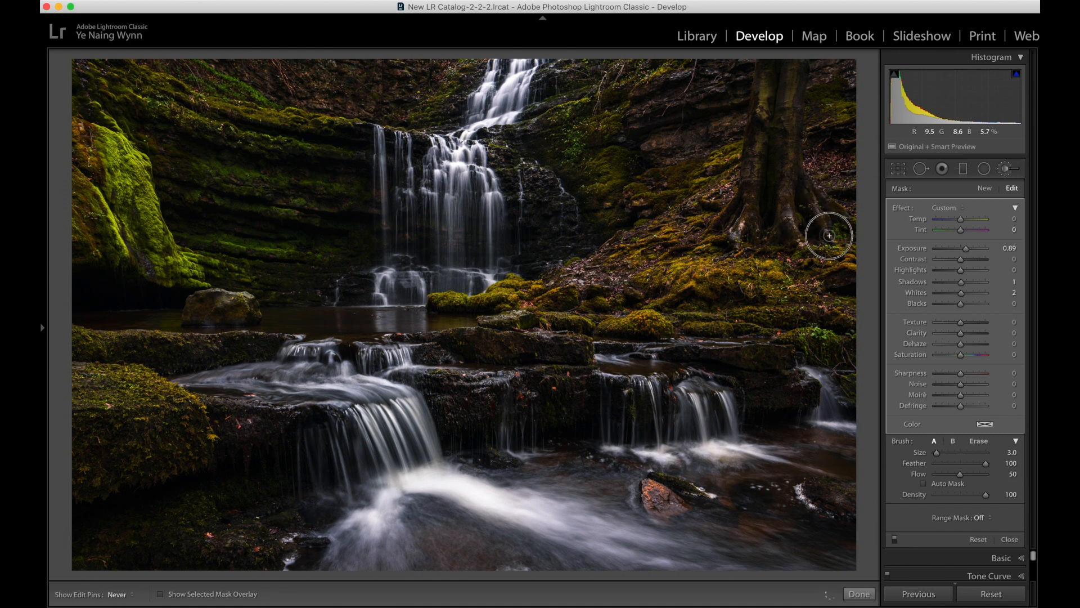
{"action": "key", "text": "h"}
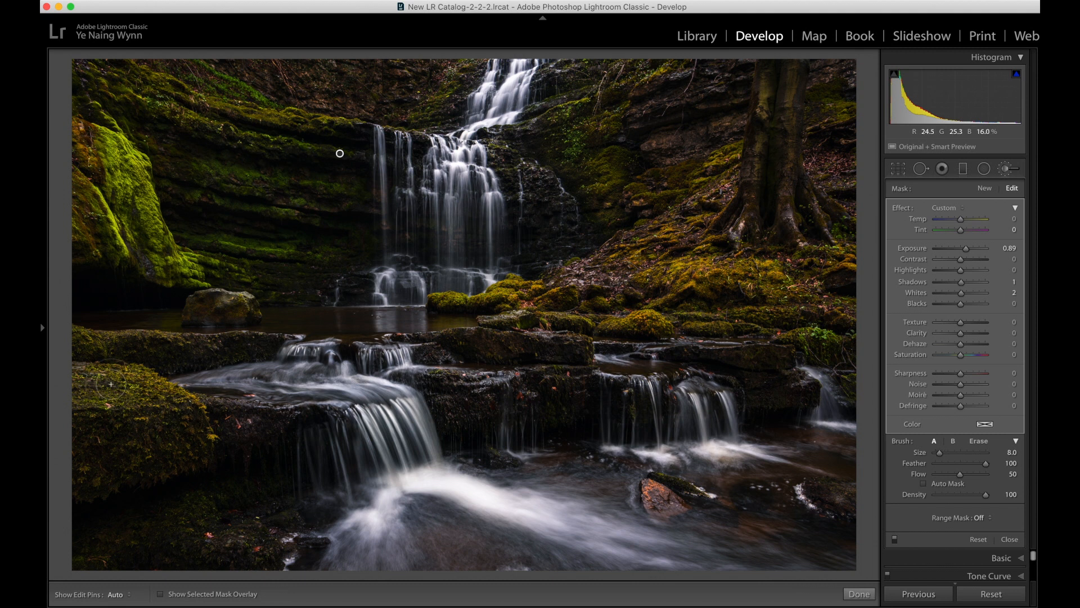
{"action": "left_click_drag", "start_coordinate": [178, 399], "coordinate": [88, 406]}
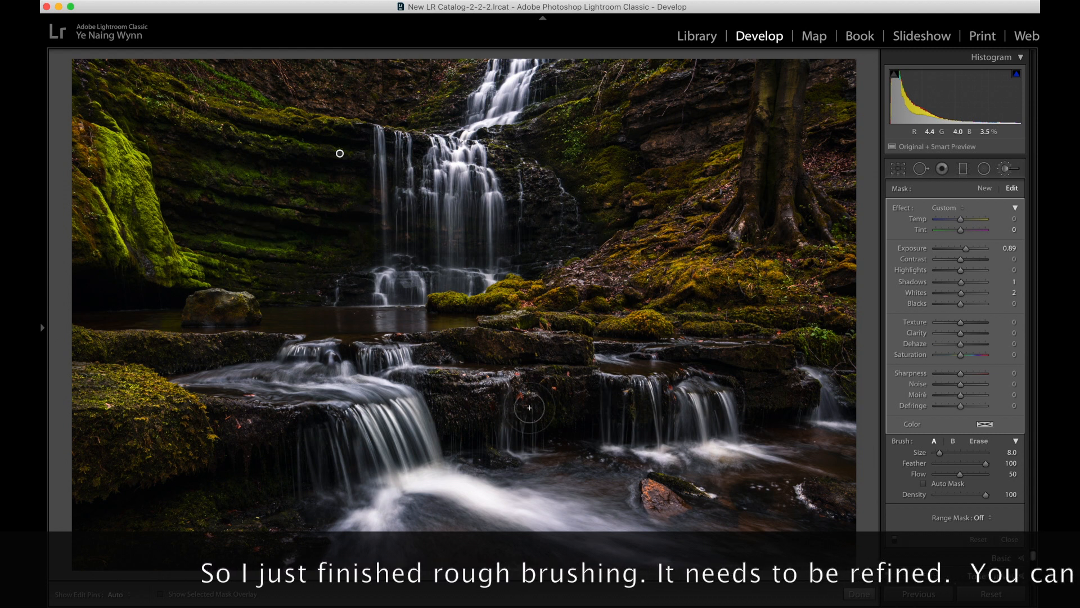
Step: Show the overlay of the brushed mask and set its range mask to Luminance
{"action": "left_click", "coordinate": [162, 594]}
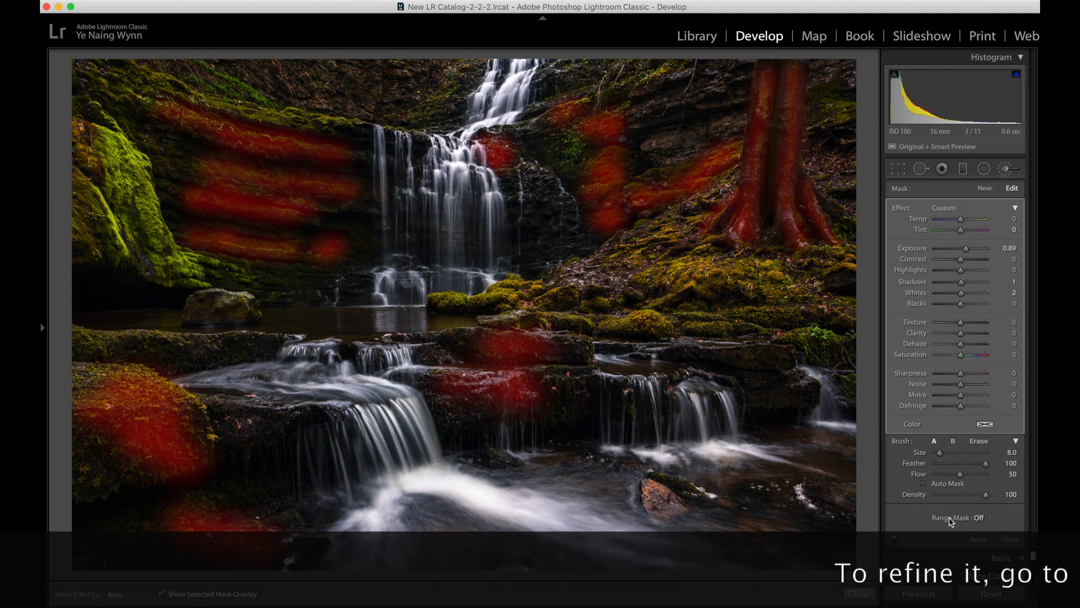
{"action": "left_click", "coordinate": [982, 518]}
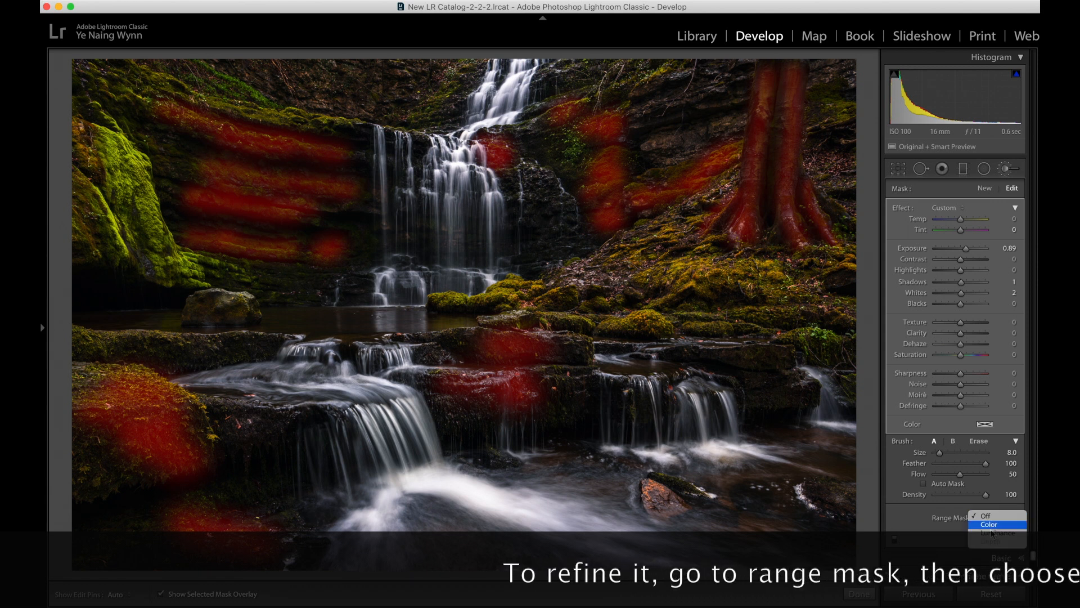
{"action": "left_click", "coordinate": [993, 532]}
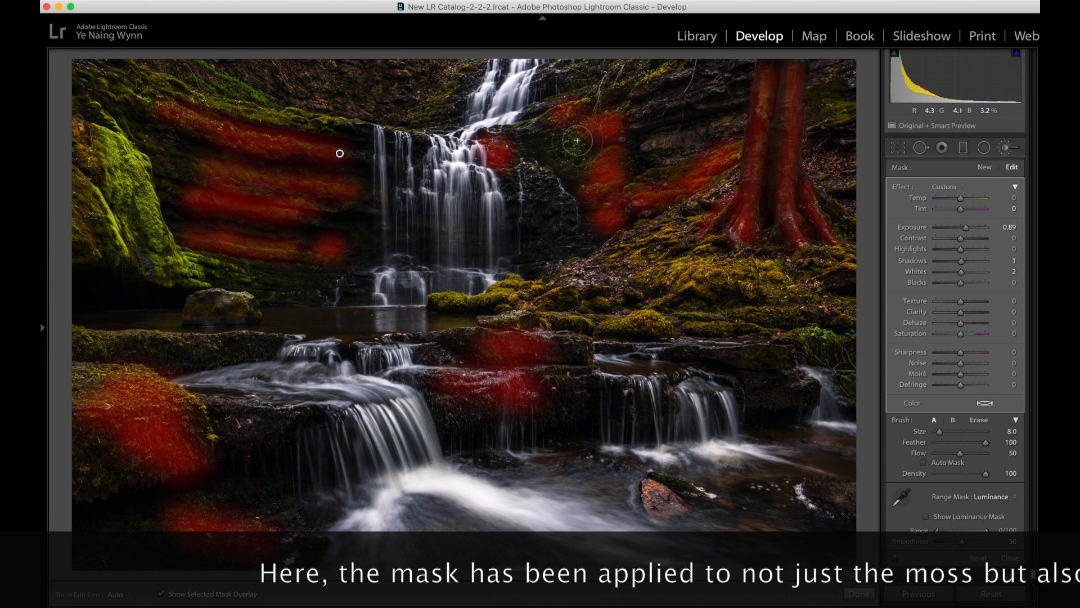
Step: Extend the brush mask over the green patch beside the waterfall, the mossy bank below the tree and the mossy rock ledges
{"action": "key", "text": "h"}
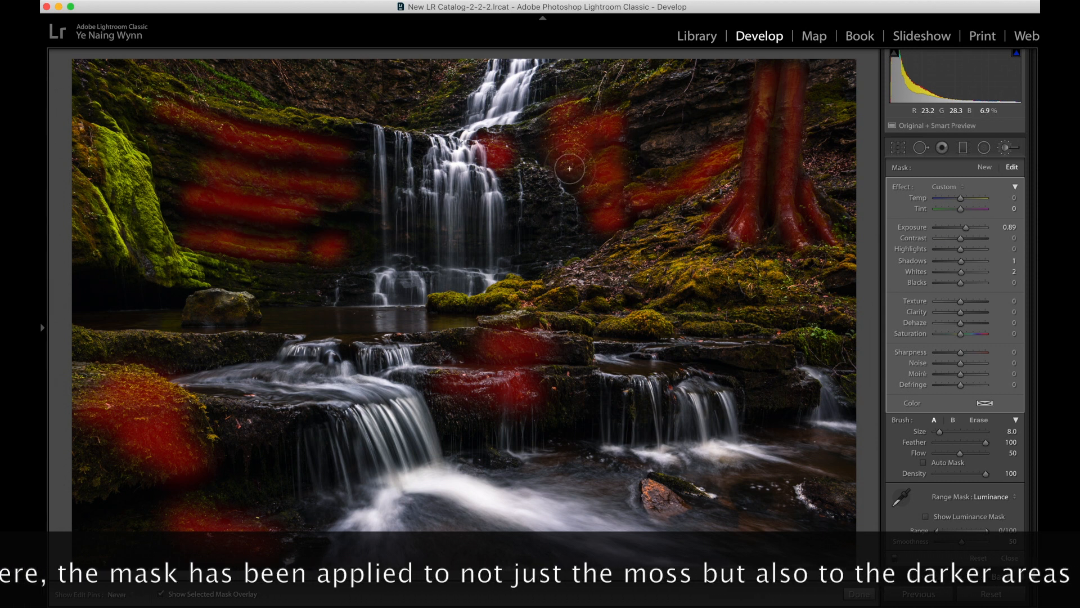
{"action": "key", "text": "h"}
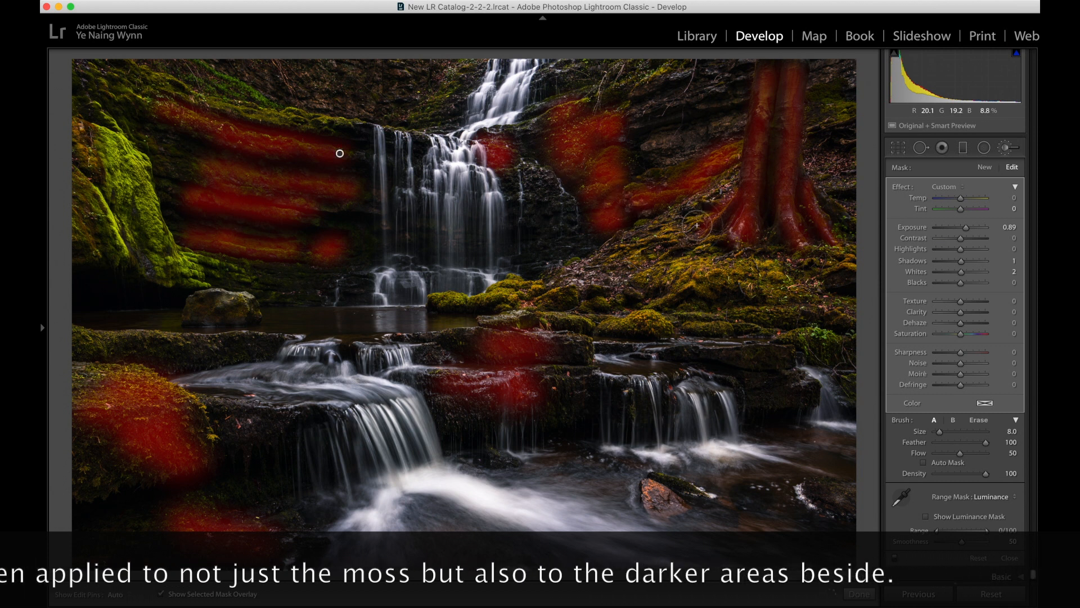
{"action": "key", "text": "h"}
{"action": "key", "text": "h"}
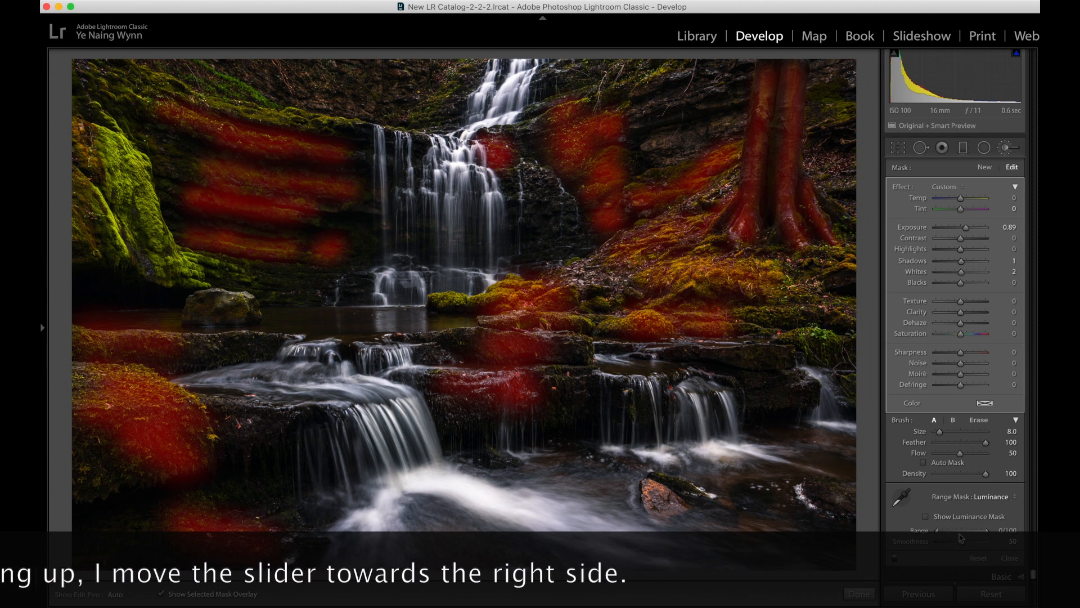
Step: Restrict the brush mask to a luminance range of 31/100 and set its Exposure to 0.78 with the overlay hidden
{"action": "left_click_drag", "start_coordinate": [938, 535], "coordinate": [944, 534]}
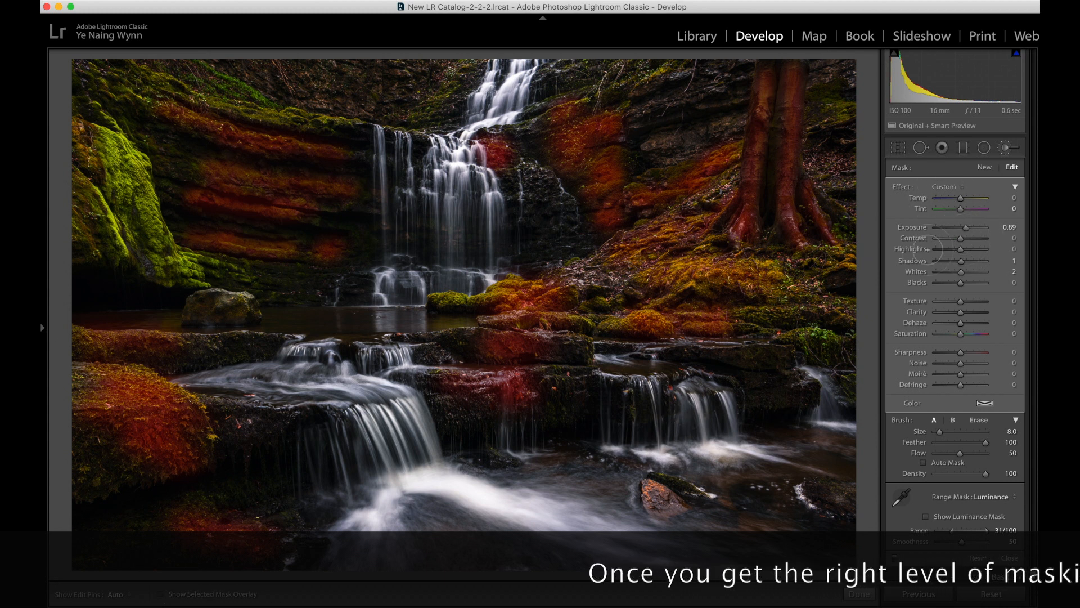
{"action": "key", "text": "o"}
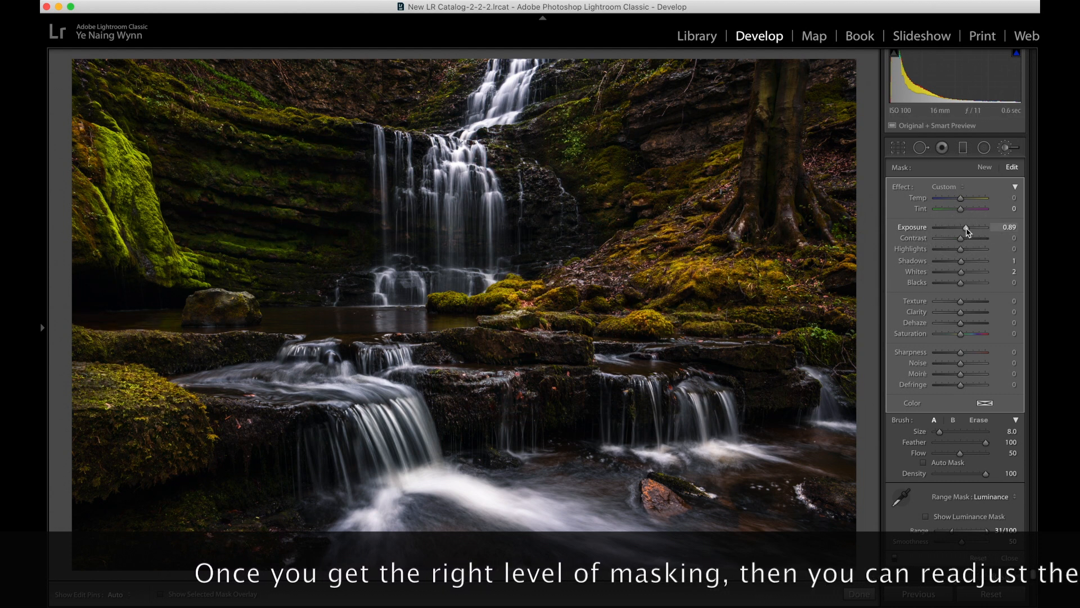
{"action": "double_click", "coordinate": [962, 229]}
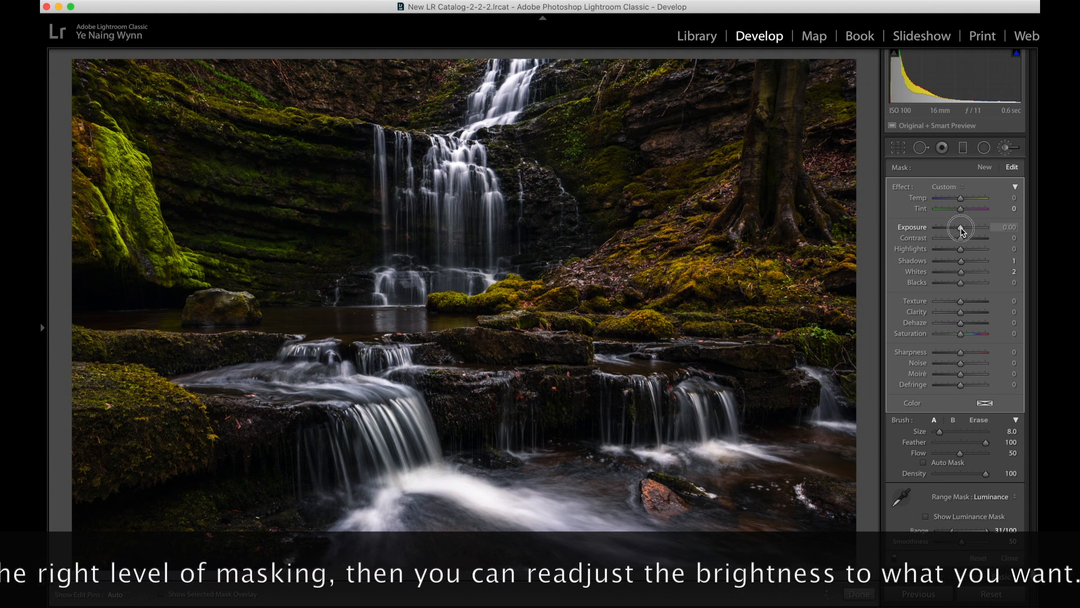
{"action": "left_click_drag", "start_coordinate": [962, 230], "coordinate": [966, 231]}
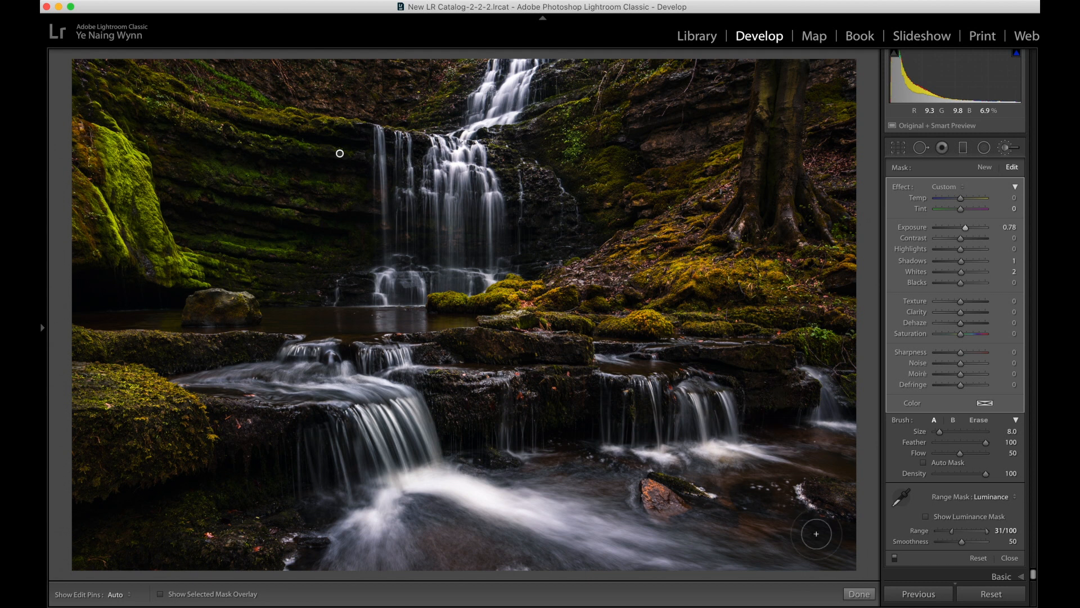
{"action": "left_click", "coordinate": [859, 594]}
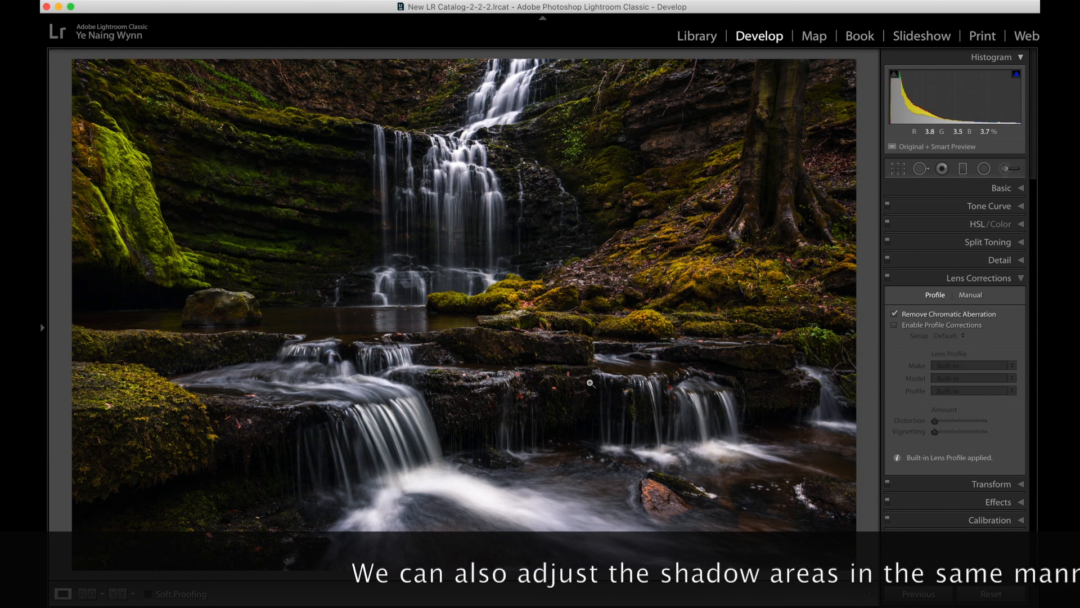
Step: Start a new adjustment brush with Exposure -0.94 and size 4.0, and darken the tree trunk, its roots and the shadowed foreground rocks
{"action": "left_click", "coordinate": [1007, 169]}
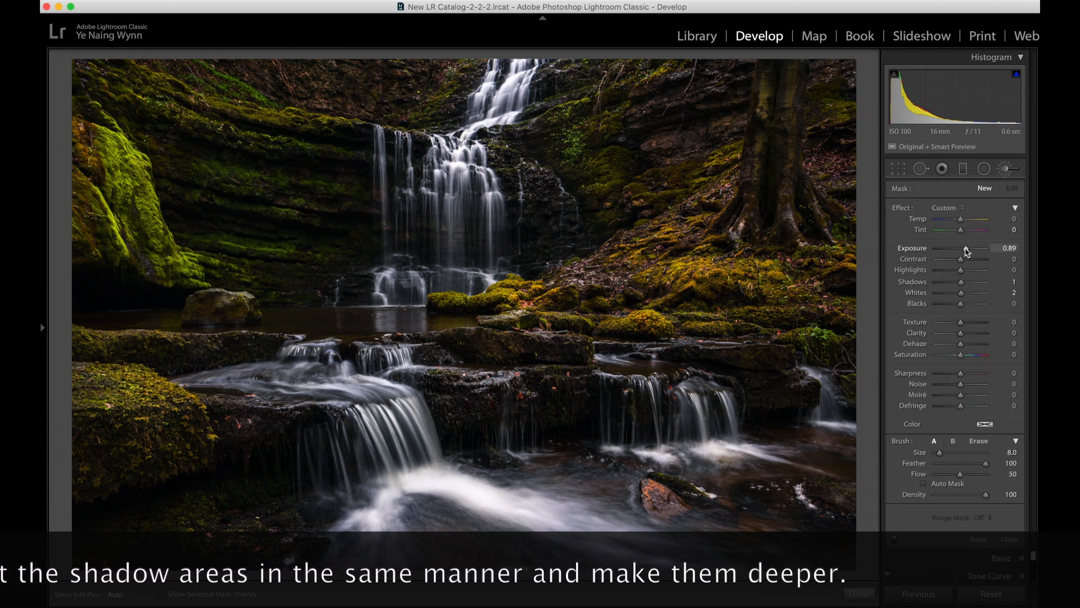
{"action": "left_click_drag", "start_coordinate": [965, 252], "coordinate": [957, 254]}
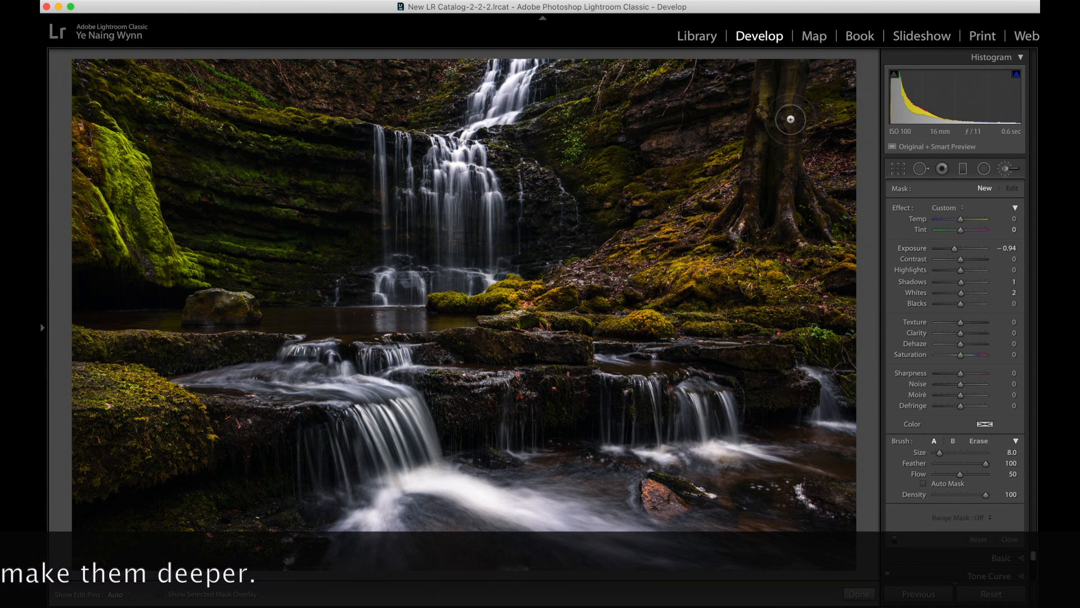
{"action": "scroll", "coordinate": [785, 120], "scroll_direction": "down", "scroll_amount": 4}
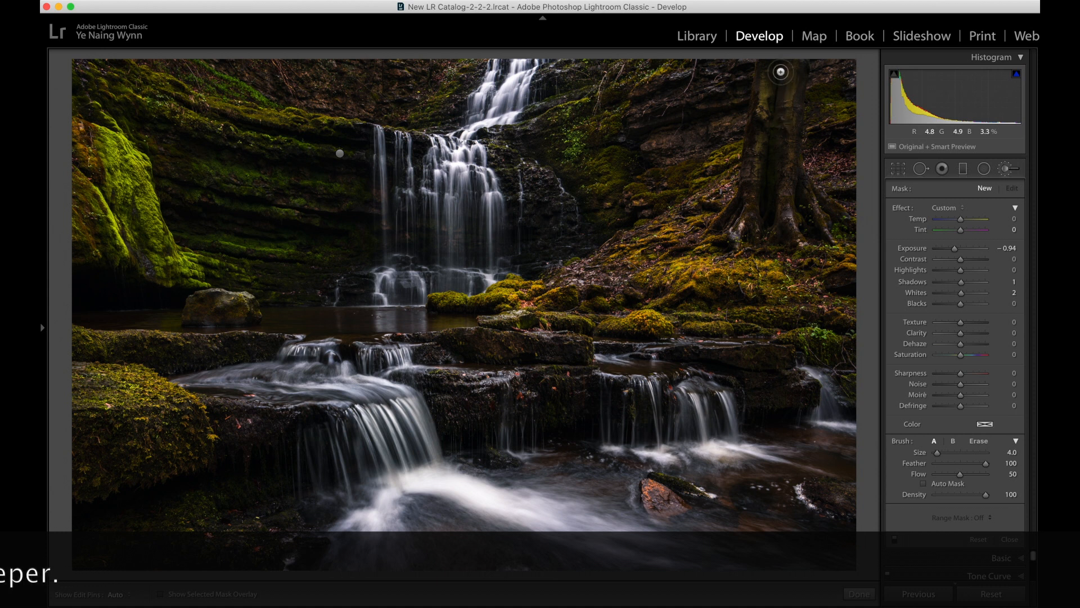
{"action": "mouse_move", "coordinate": [764, 226]}
{"action": "left_mouse_down"}
{"action": "mouse_move", "coordinate": [740, 209]}
{"action": "mouse_move", "coordinate": [728, 223]}
{"action": "left_mouse_up"}
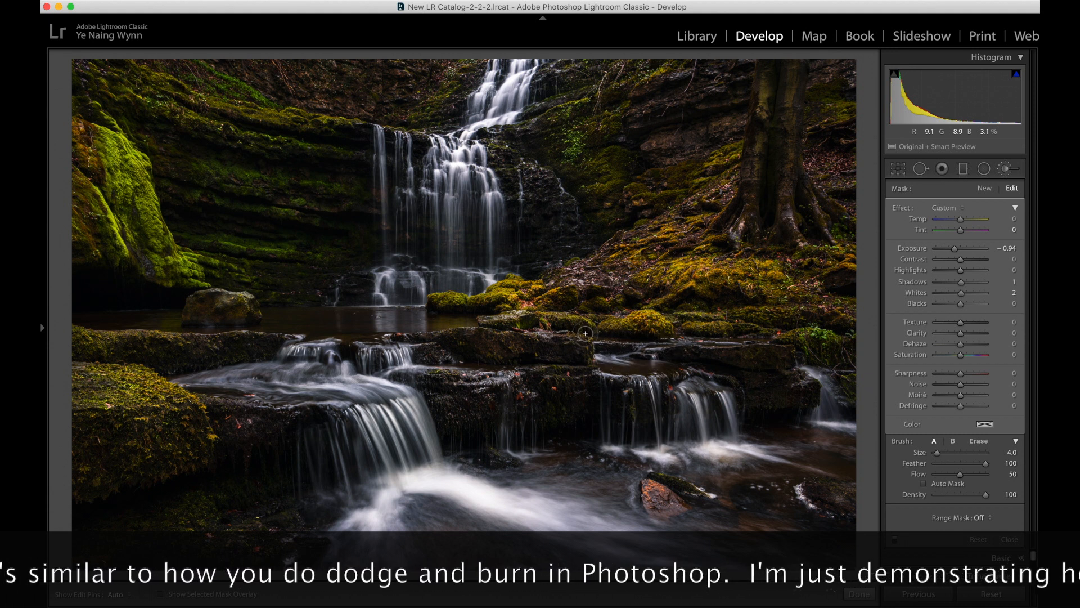
{"action": "mouse_move", "coordinate": [576, 353]}
{"action": "left_mouse_down"}
{"action": "mouse_move", "coordinate": [494, 358]}
{"action": "mouse_move", "coordinate": [448, 338]}
{"action": "mouse_move", "coordinate": [482, 337]}
{"action": "mouse_move", "coordinate": [442, 351]}
{"action": "mouse_move", "coordinate": [467, 357]}
{"action": "left_mouse_up"}
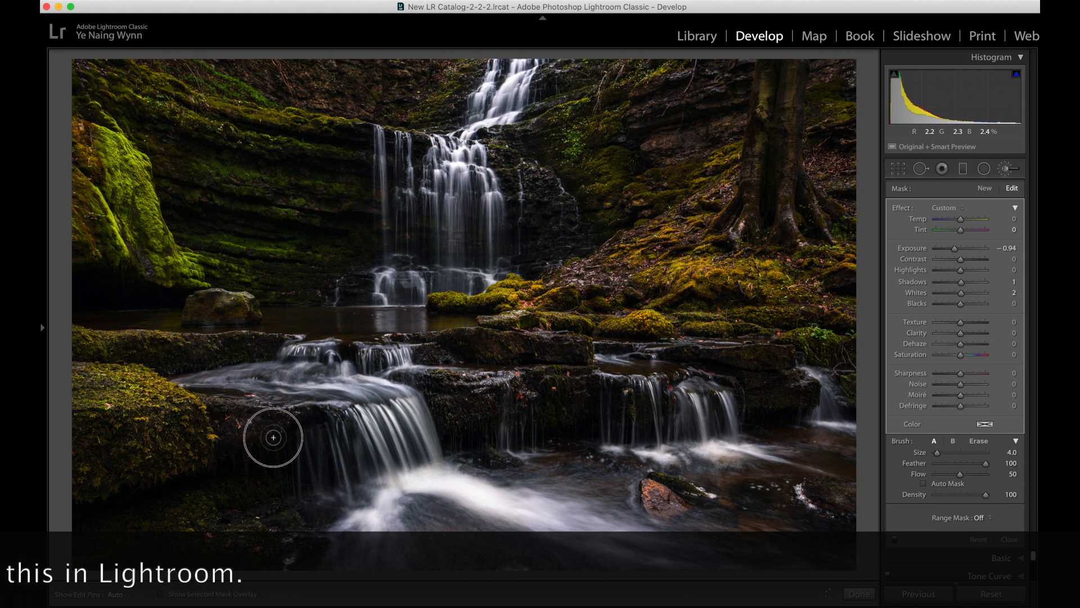
Step: Show the mask overlay and extend the darkening brush over the shadowed rock ledges left of the waterfall
{"action": "key", "text": "h"}
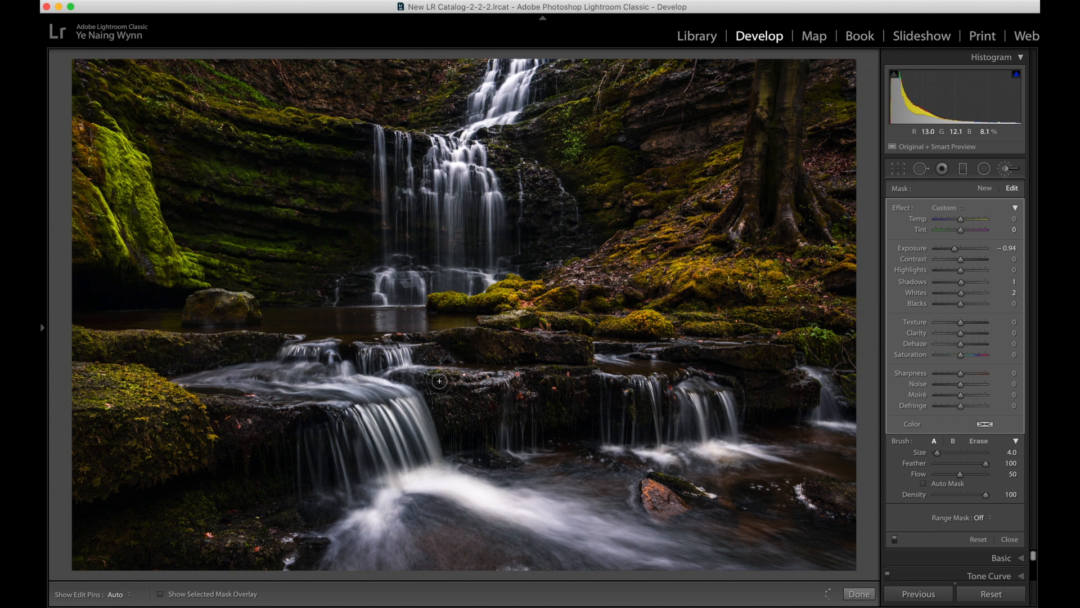
{"action": "left_click", "coordinate": [161, 594]}
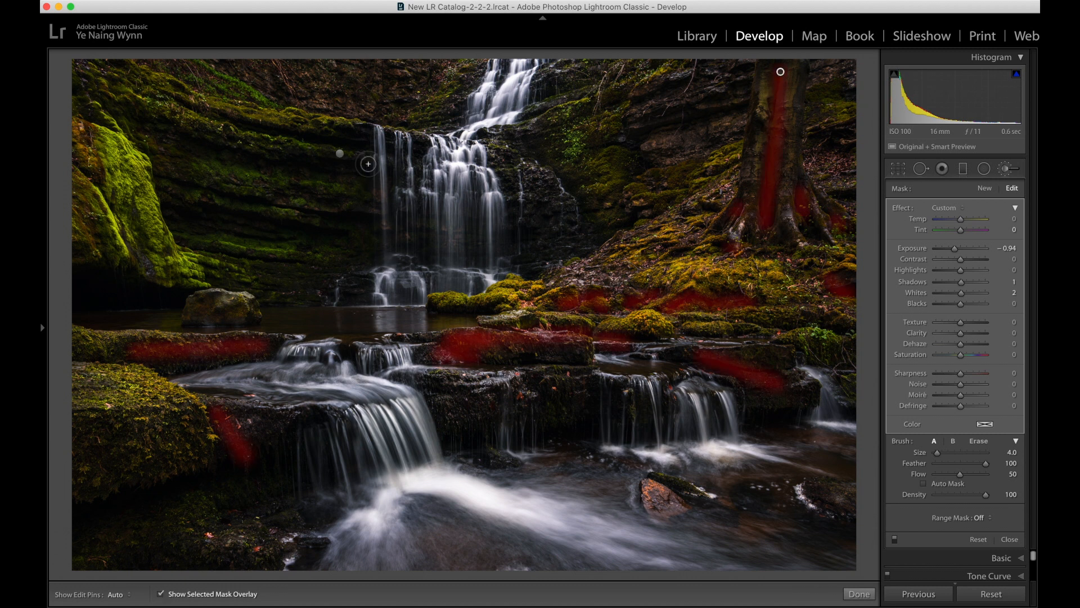
{"action": "key", "text": "h"}
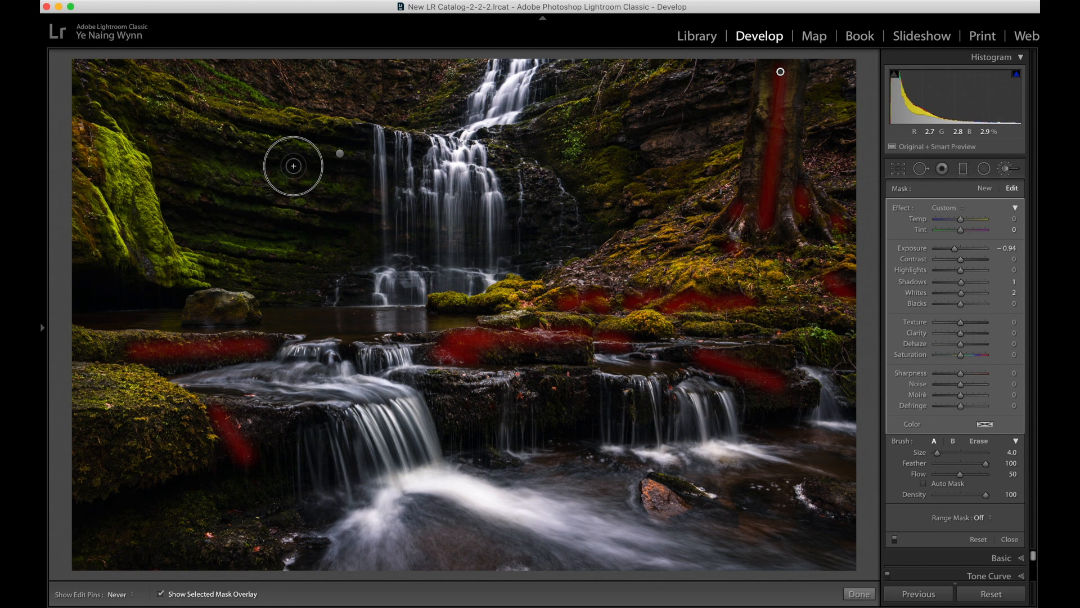
{"action": "left_click_drag", "start_coordinate": [257, 162], "coordinate": [238, 161]}
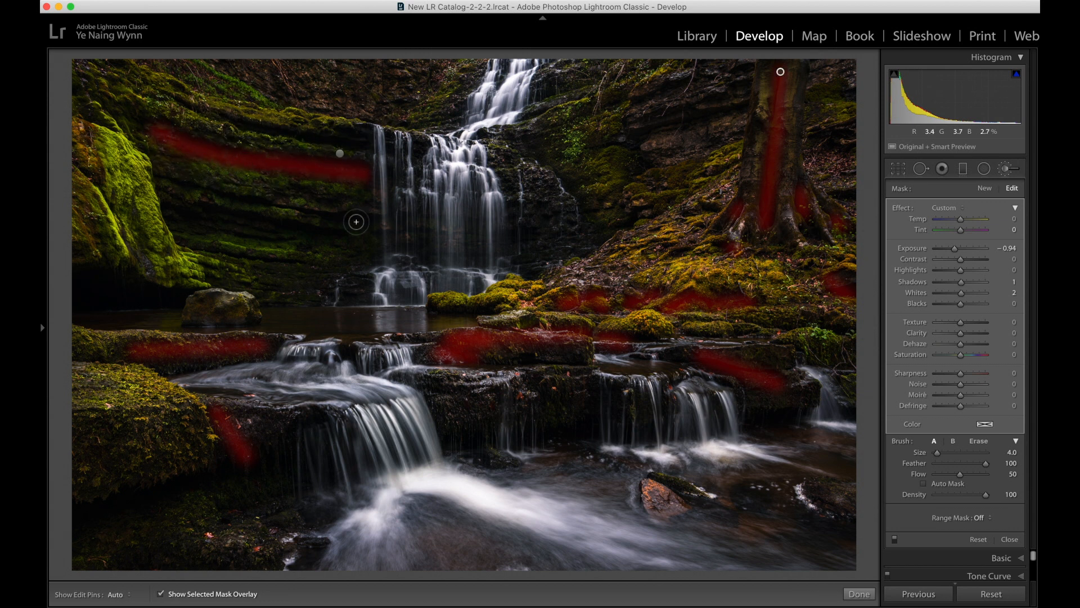
{"action": "left_click_drag", "start_coordinate": [338, 204], "coordinate": [291, 195]}
{"action": "key", "text": "h"}
{"action": "mouse_move", "coordinate": [360, 224]}
{"action": "left_mouse_down"}
{"action": "mouse_move", "coordinate": [321, 223]}
{"action": "mouse_move", "coordinate": [319, 234]}
{"action": "mouse_move", "coordinate": [166, 204]}
{"action": "left_mouse_up"}
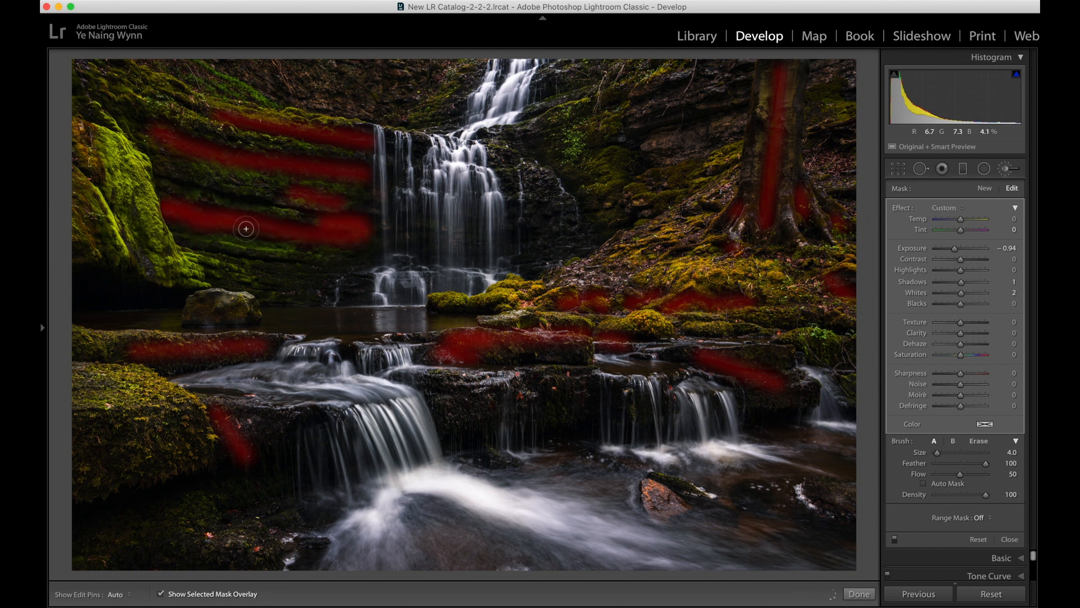
{"action": "key", "text": "h"}
{"action": "left_click_drag", "start_coordinate": [327, 271], "coordinate": [274, 279]}
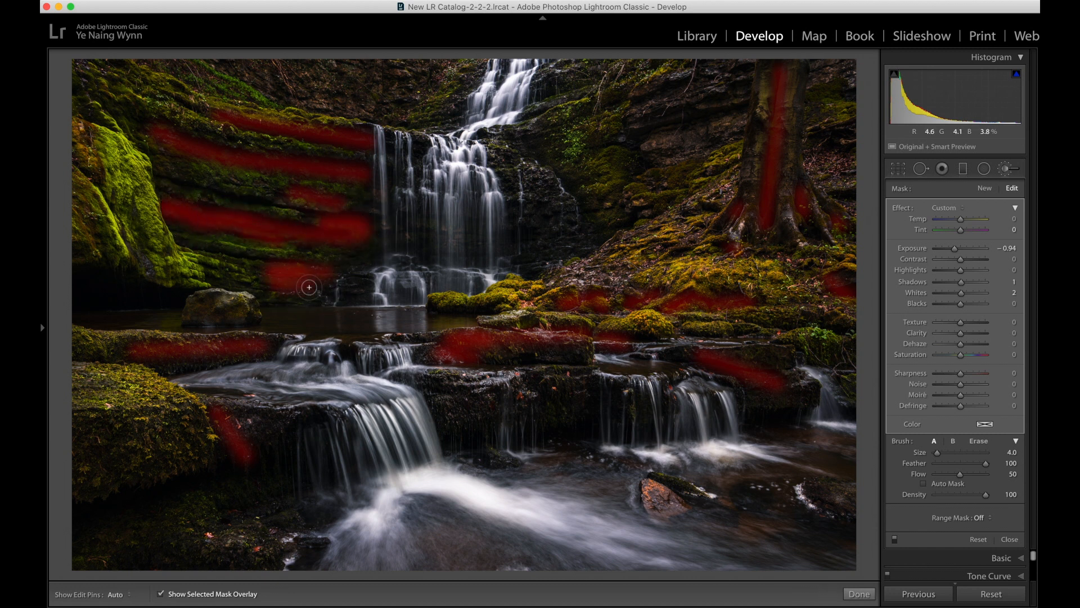
Step: Extend the darkening brush over the shadowed rocks right of the waterfall and along the edges of the tree trunk
{"action": "key", "text": "h"}
{"action": "mouse_move", "coordinate": [534, 206]}
{"action": "left_mouse_down"}
{"action": "mouse_move", "coordinate": [520, 246]}
{"action": "mouse_move", "coordinate": [584, 243]}
{"action": "mouse_move", "coordinate": [530, 263]}
{"action": "left_mouse_up"}
{"action": "mouse_move", "coordinate": [543, 134]}
{"action": "left_mouse_down"}
{"action": "mouse_move", "coordinate": [530, 141]}
{"action": "mouse_move", "coordinate": [540, 144]}
{"action": "left_mouse_up"}
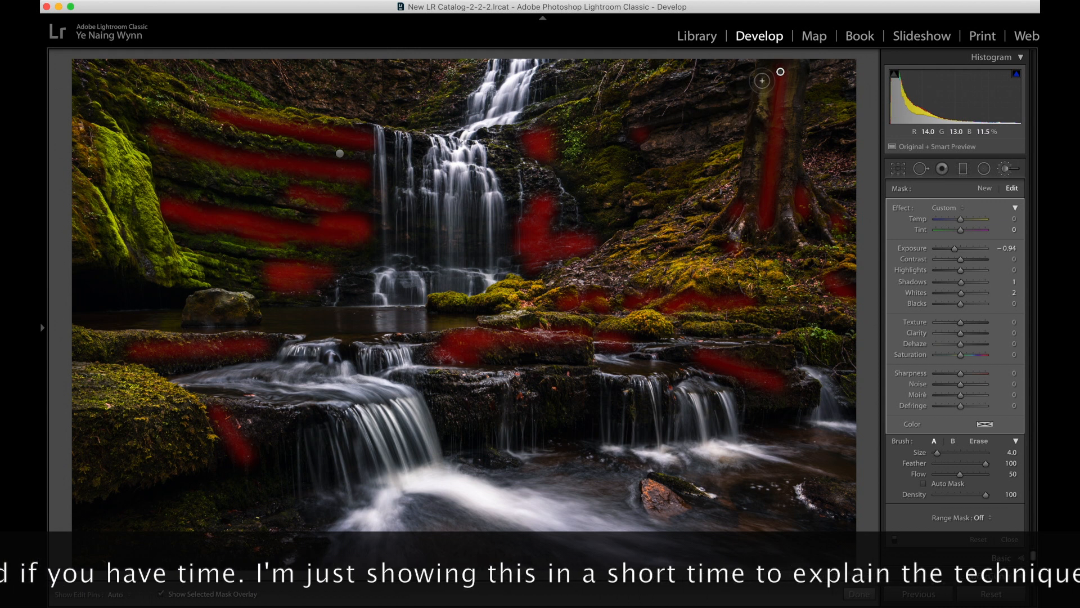
{"action": "key", "text": "bracketleft"}
{"action": "key", "text": "bracketleft"}
{"action": "left_click_drag", "start_coordinate": [754, 118], "coordinate": [745, 168]}
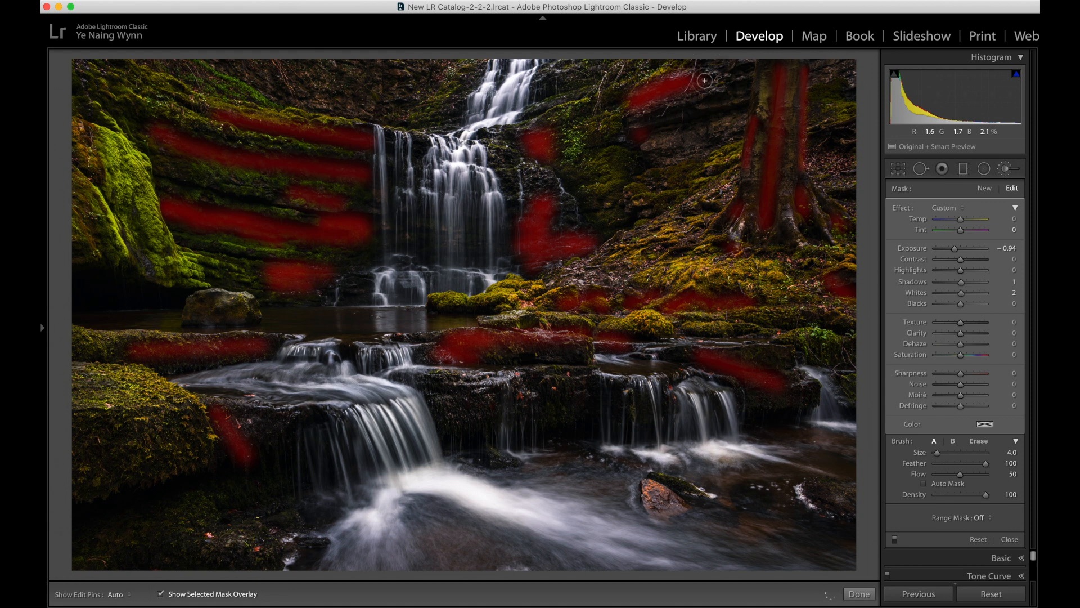
{"action": "left_click_drag", "start_coordinate": [661, 125], "coordinate": [714, 111]}
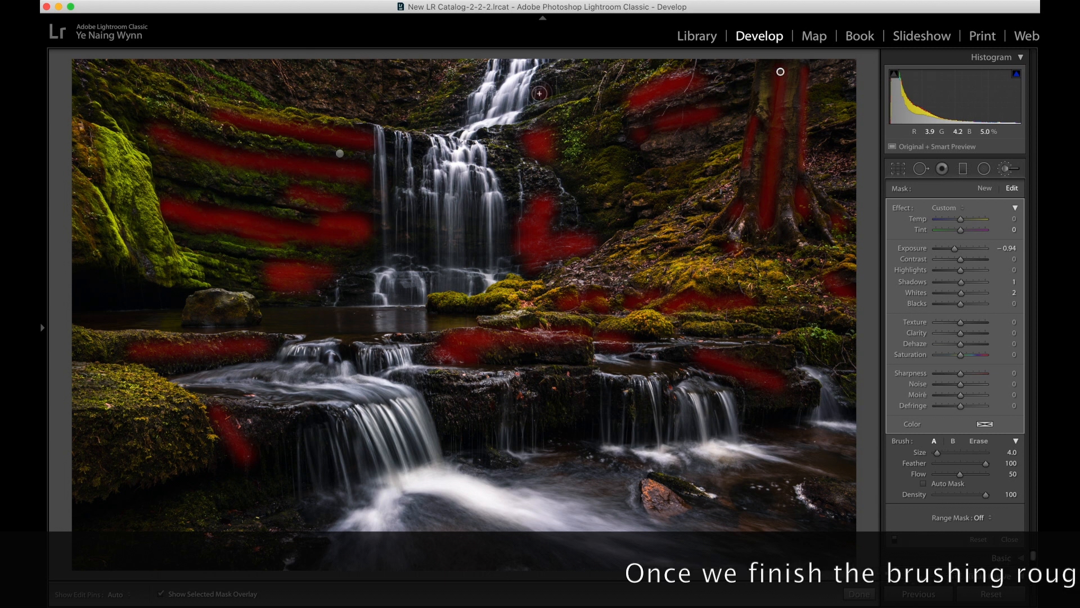
Step: Restrict the darkening mask to a luminance range of 0/69, hide the overlay, set Exposure to -0.91 and finish the brush
{"action": "left_click", "coordinate": [991, 518]}
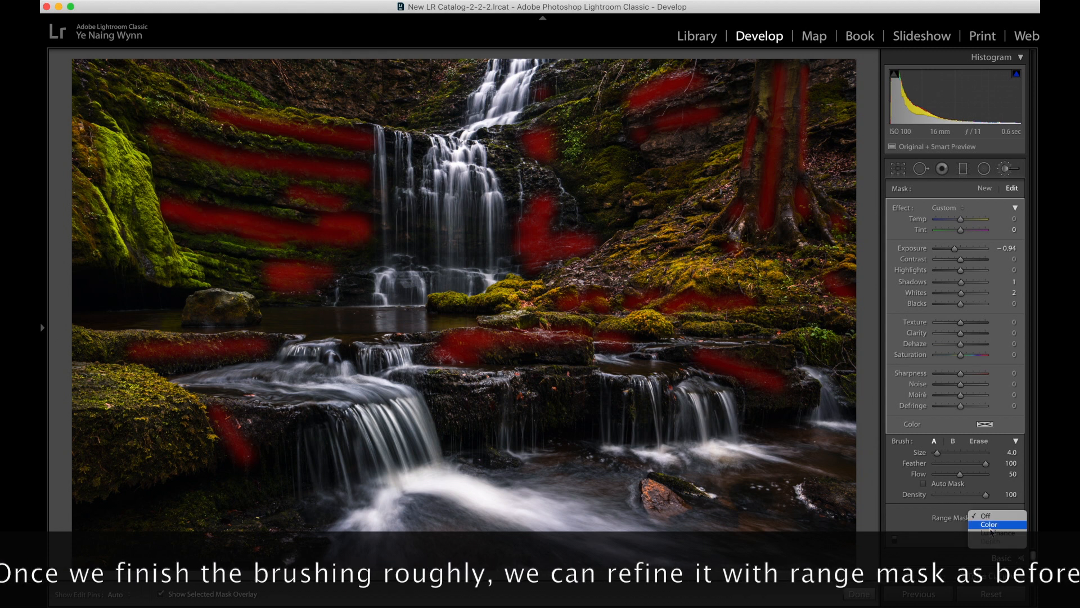
{"action": "left_click", "coordinate": [991, 534]}
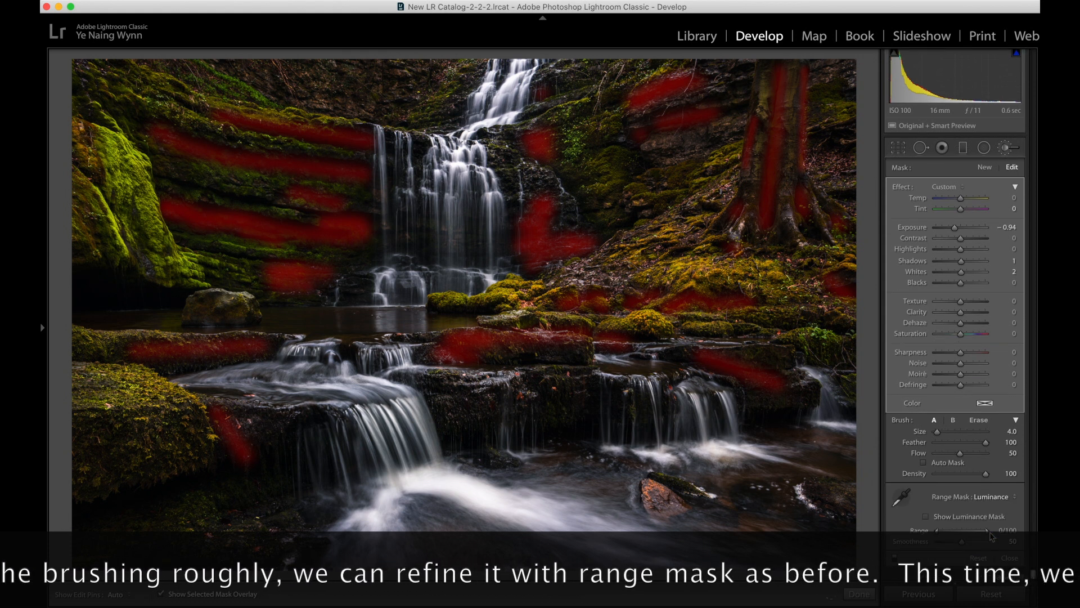
{"action": "left_click_drag", "start_coordinate": [988, 533], "coordinate": [972, 534]}
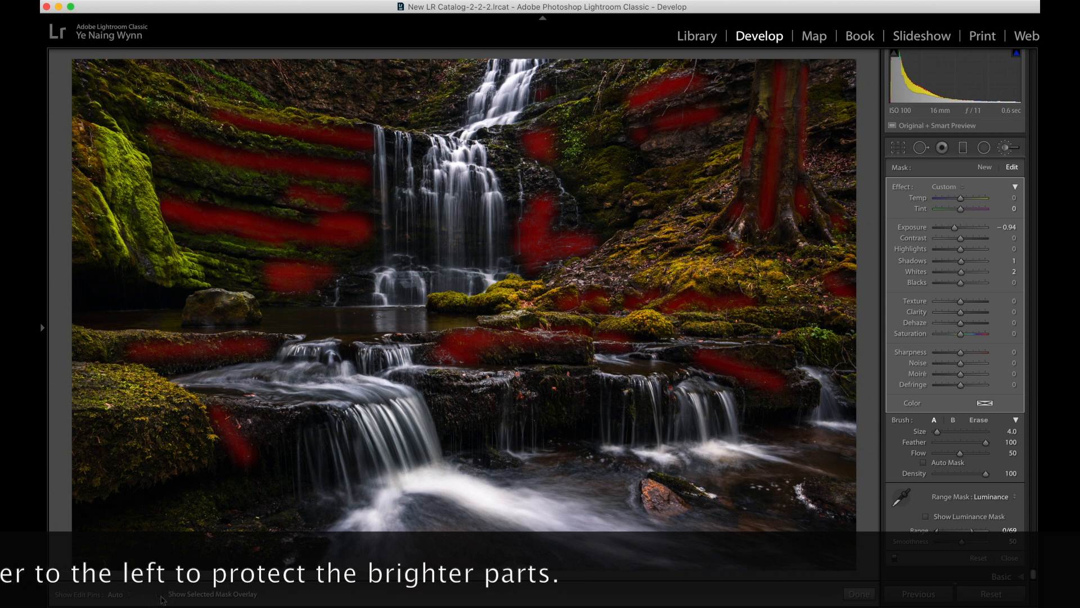
{"action": "left_click_drag", "start_coordinate": [956, 227], "coordinate": [956, 230]}
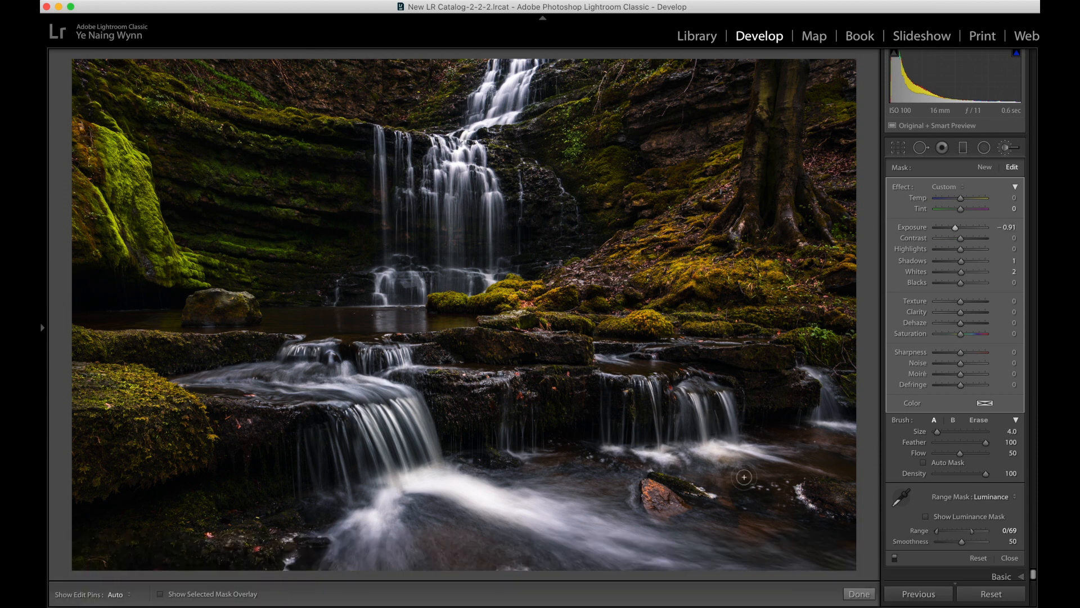
{"action": "left_click", "coordinate": [851, 594]}
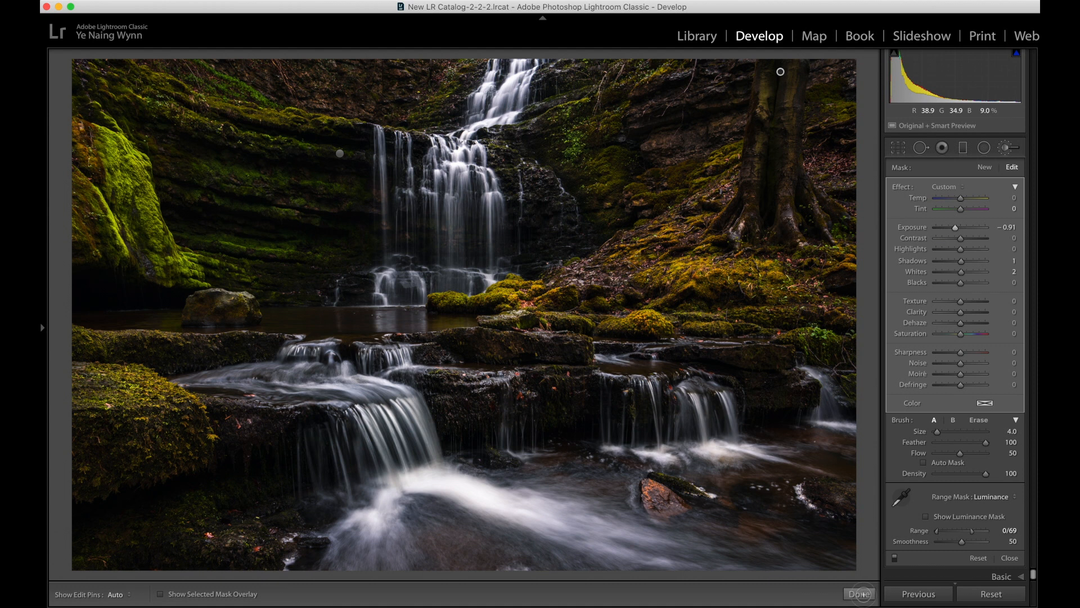
{"action": "left_click", "coordinate": [859, 594]}
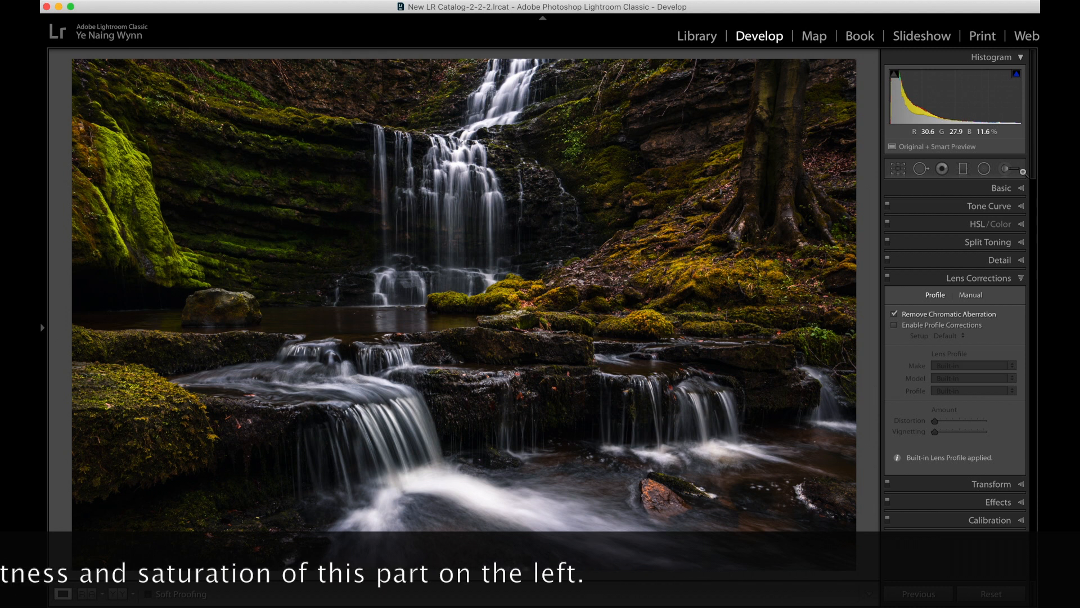
Step: Paint a new size 10.0 brush mask over the bright mossy rock face at the photo's left edge and show its overlay
{"action": "left_click", "coordinate": [1005, 168]}
{"action": "key", "text": "]"}
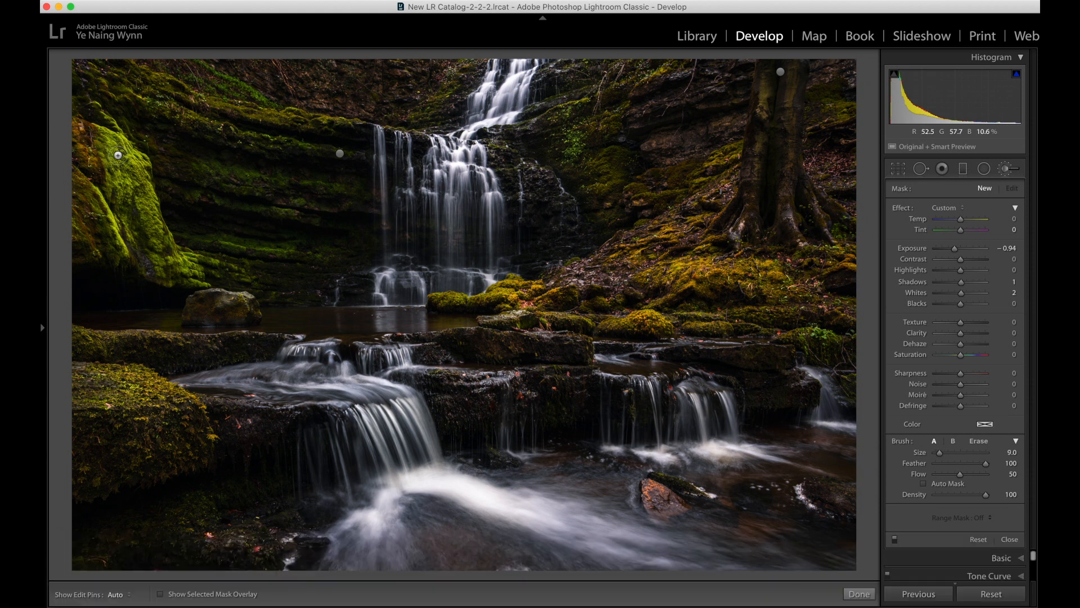
{"action": "key", "text": "]"}
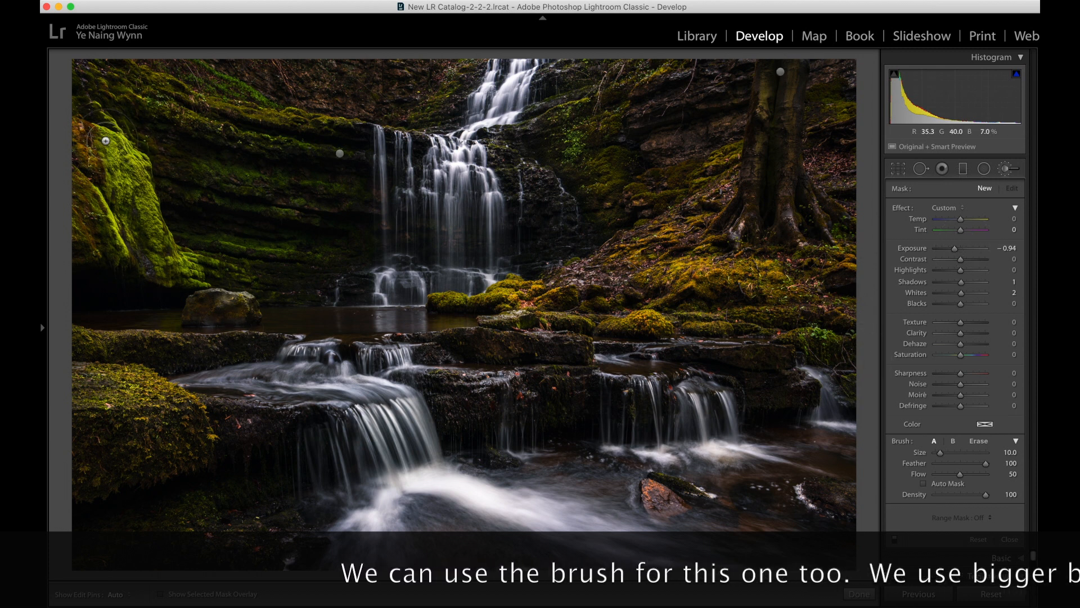
{"action": "mouse_move", "coordinate": [106, 137]}
{"action": "left_mouse_down"}
{"action": "mouse_move", "coordinate": [161, 255]}
{"action": "mouse_move", "coordinate": [194, 275]}
{"action": "mouse_move", "coordinate": [110, 237]}
{"action": "mouse_move", "coordinate": [97, 195]}
{"action": "mouse_move", "coordinate": [99, 232]}
{"action": "mouse_move", "coordinate": [97, 148]}
{"action": "mouse_move", "coordinate": [192, 287]}
{"action": "mouse_move", "coordinate": [230, 281]}
{"action": "mouse_move", "coordinate": [171, 260]}
{"action": "mouse_move", "coordinate": [135, 163]}
{"action": "left_mouse_up"}
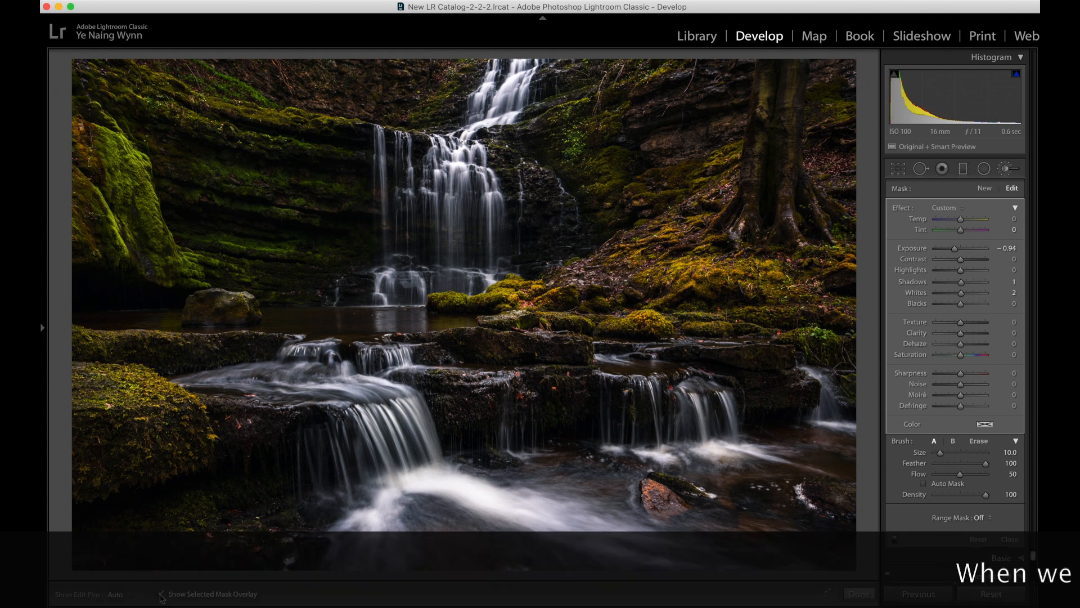
{"action": "left_click", "coordinate": [161, 594]}
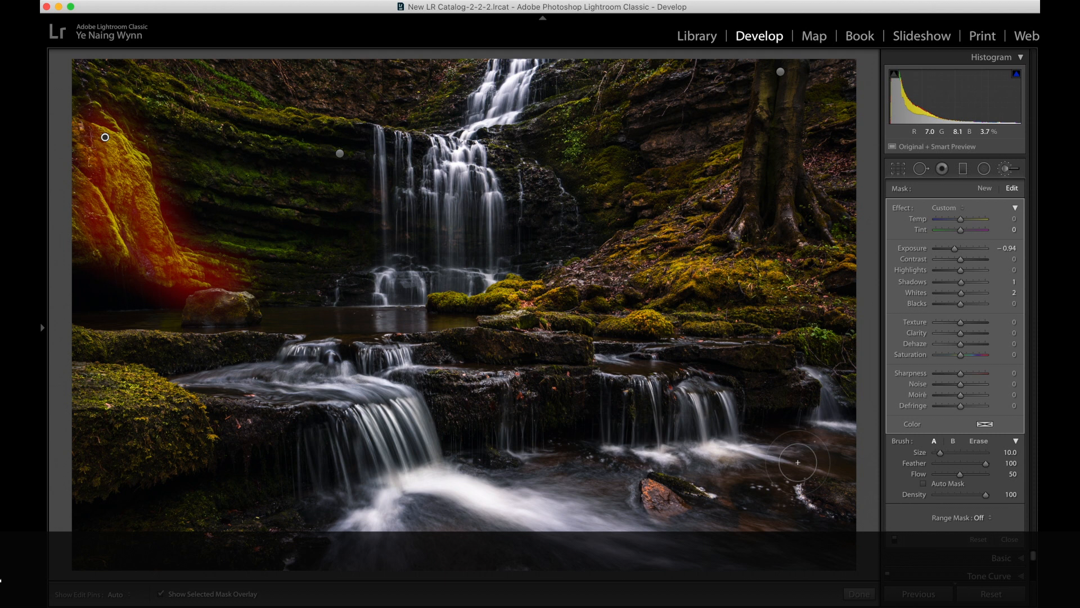
Step: Set the mossy rock mask's range mask to Color and sample several moss tones across the rock face
{"action": "left_click", "coordinate": [991, 518]}
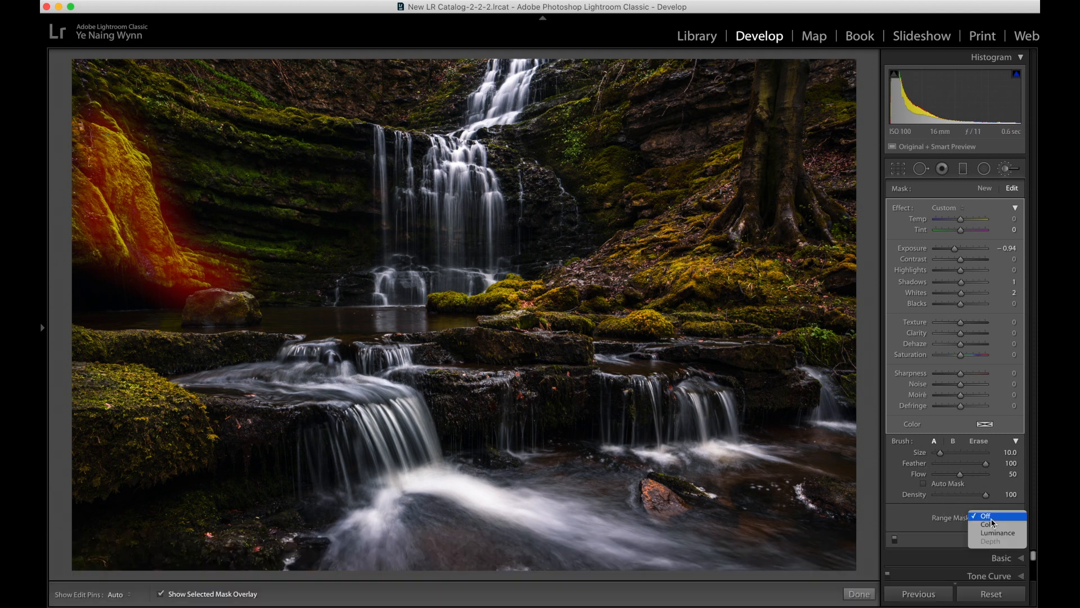
{"action": "left_click", "coordinate": [991, 527]}
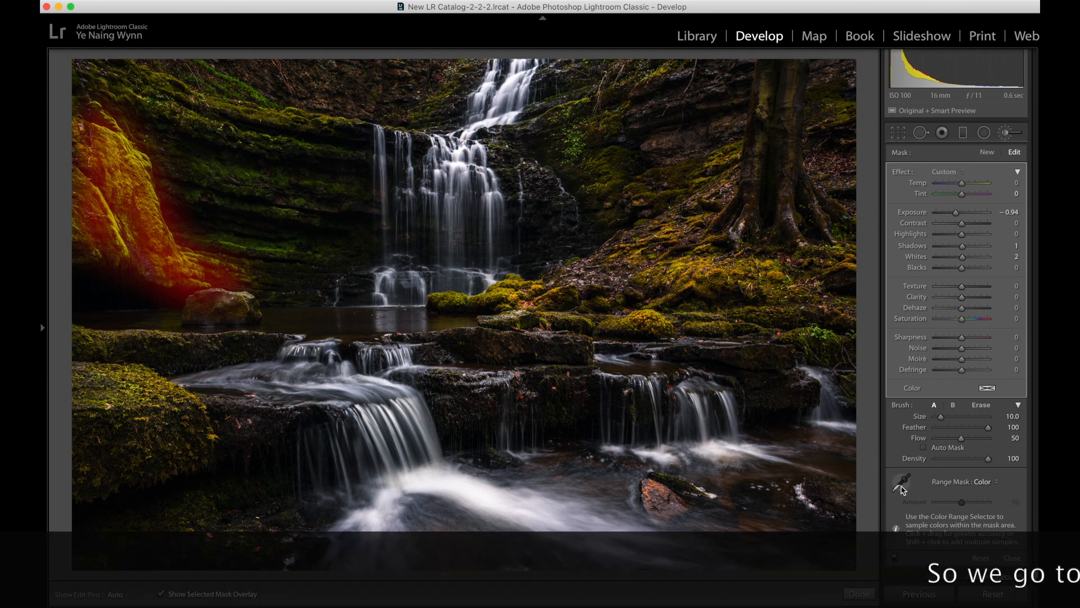
{"action": "left_click", "coordinate": [904, 483]}
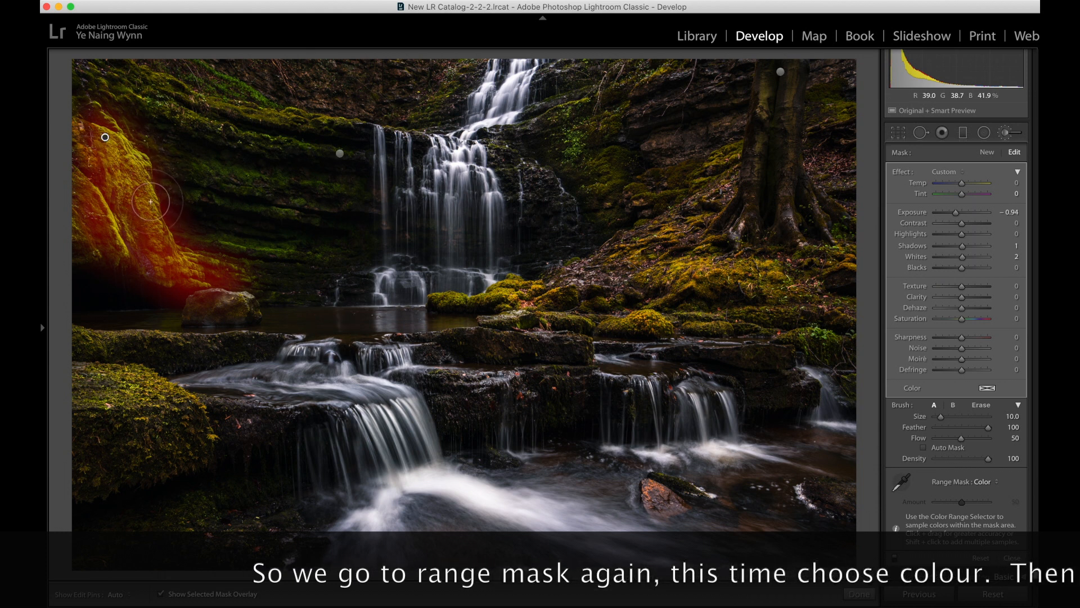
{"action": "left_click", "coordinate": [902, 485]}
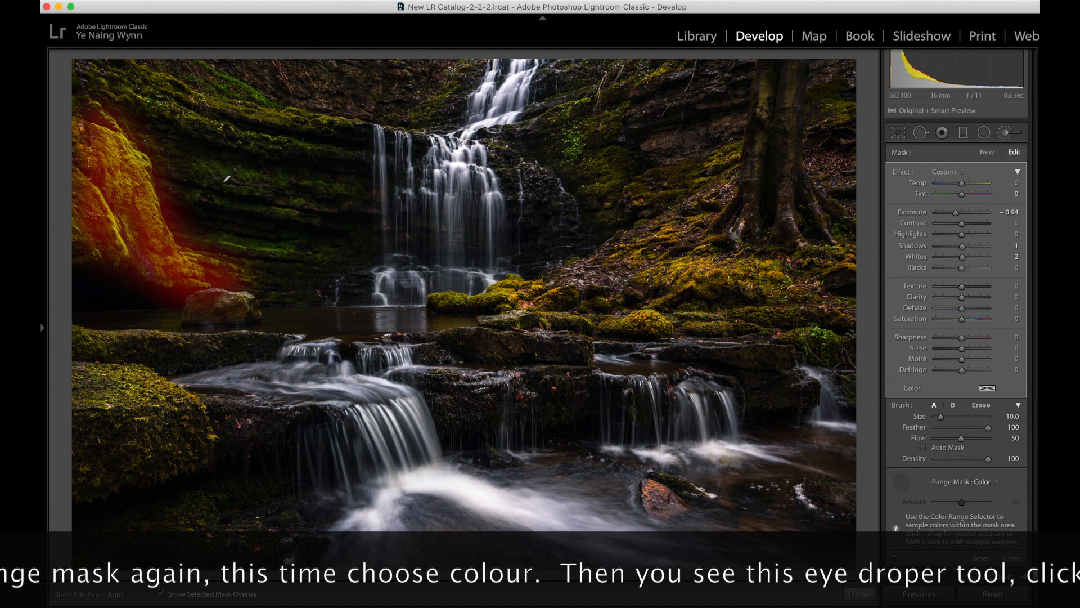
{"action": "left_click", "coordinate": [132, 155]}
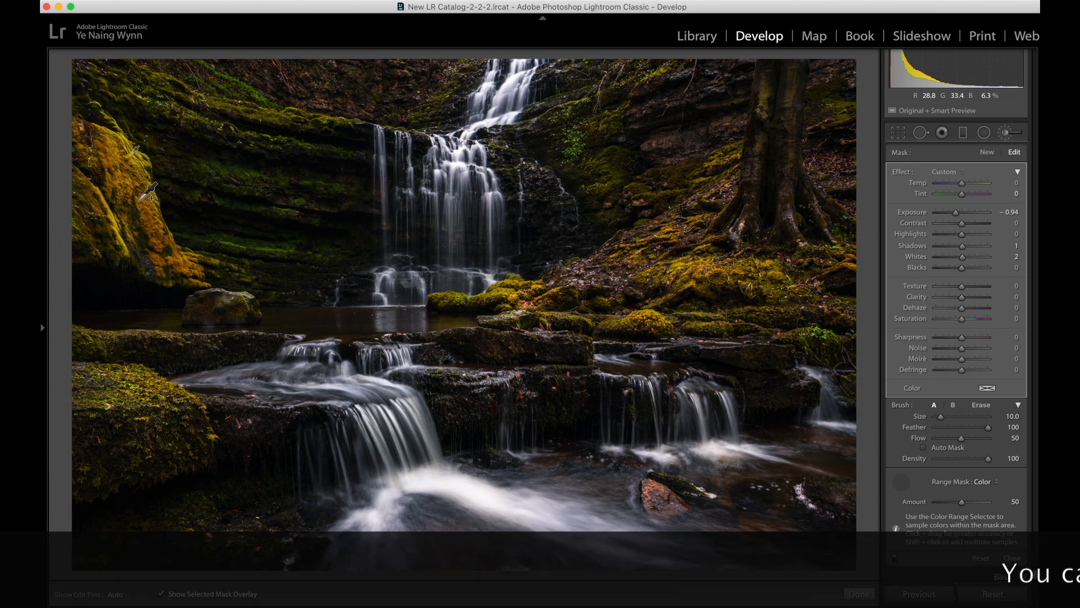
{"action": "left_click", "coordinate": [117, 174], "text": "shift"}
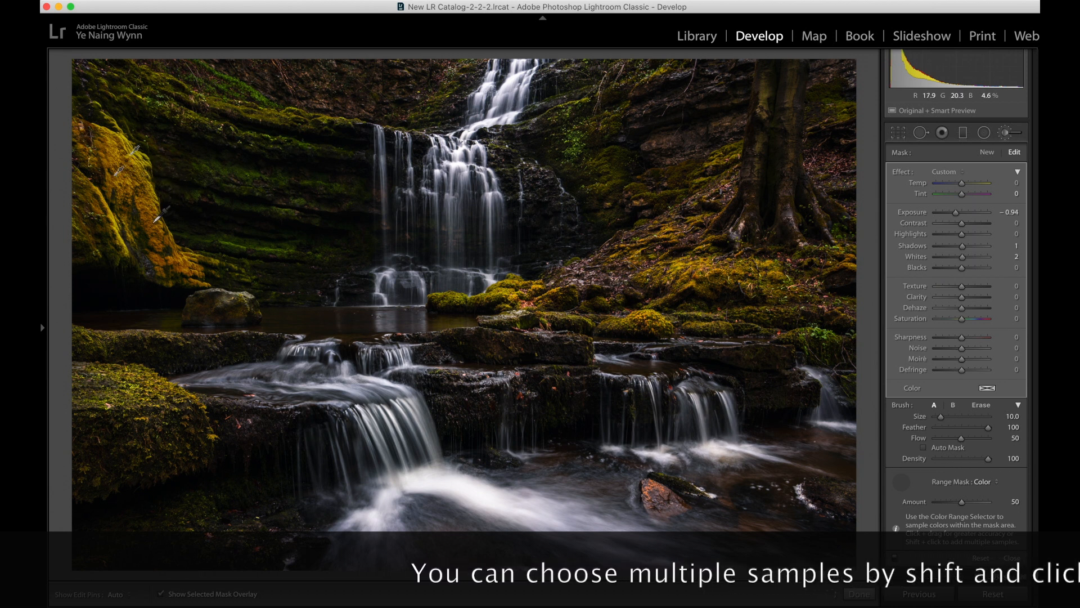
{"action": "left_click", "coordinate": [159, 218], "text": "shift"}
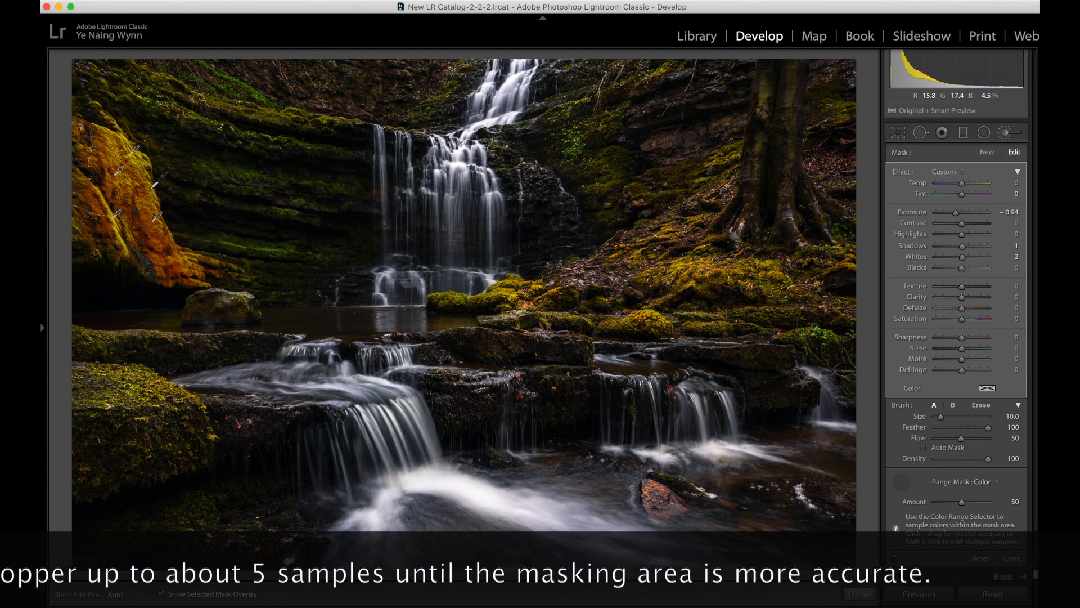
{"action": "left_click", "coordinate": [125, 136], "text": "shift"}
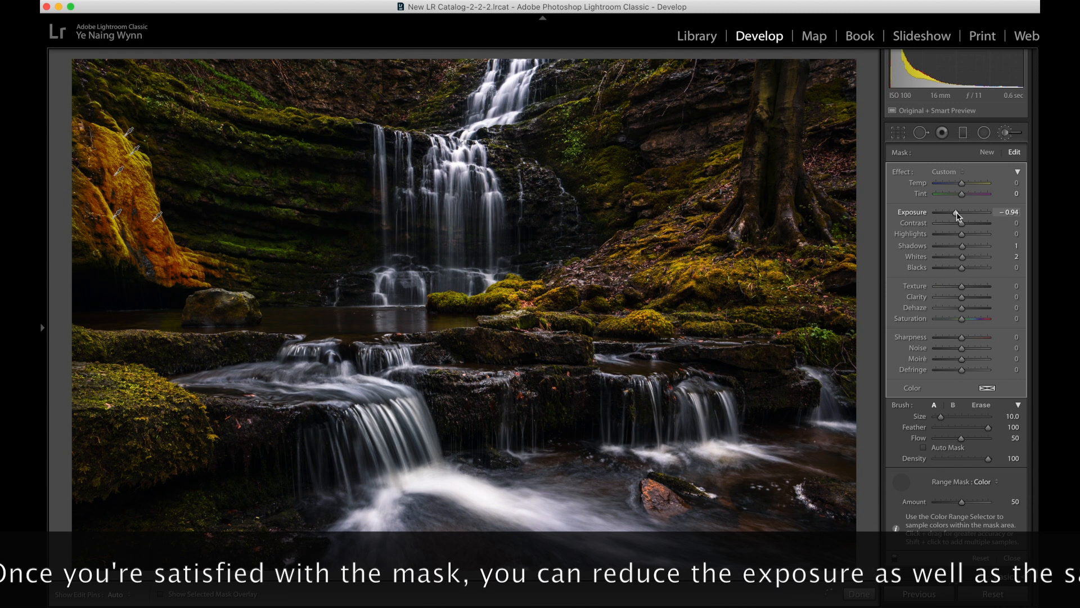
Step: Set the mossy rock mask's Exposure to -1.16 and Saturation to -21 with the overlay hidden, and finish the brush
{"action": "left_click_drag", "start_coordinate": [956, 216], "coordinate": [957, 215]}
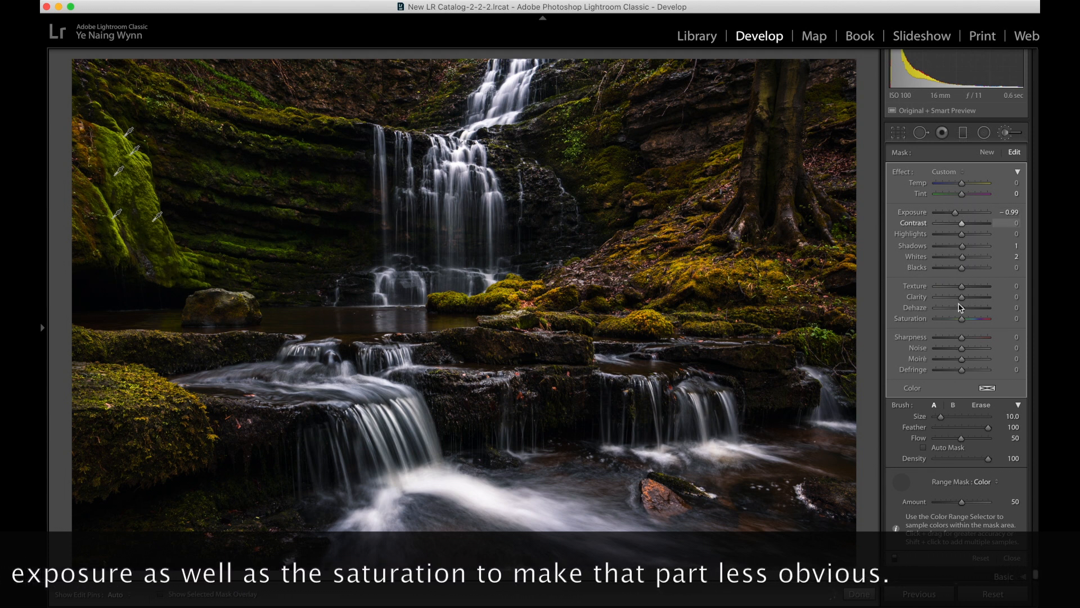
{"action": "left_click_drag", "start_coordinate": [963, 319], "coordinate": [957, 325]}
{"action": "left_click_drag", "start_coordinate": [955, 213], "coordinate": [956, 215]}
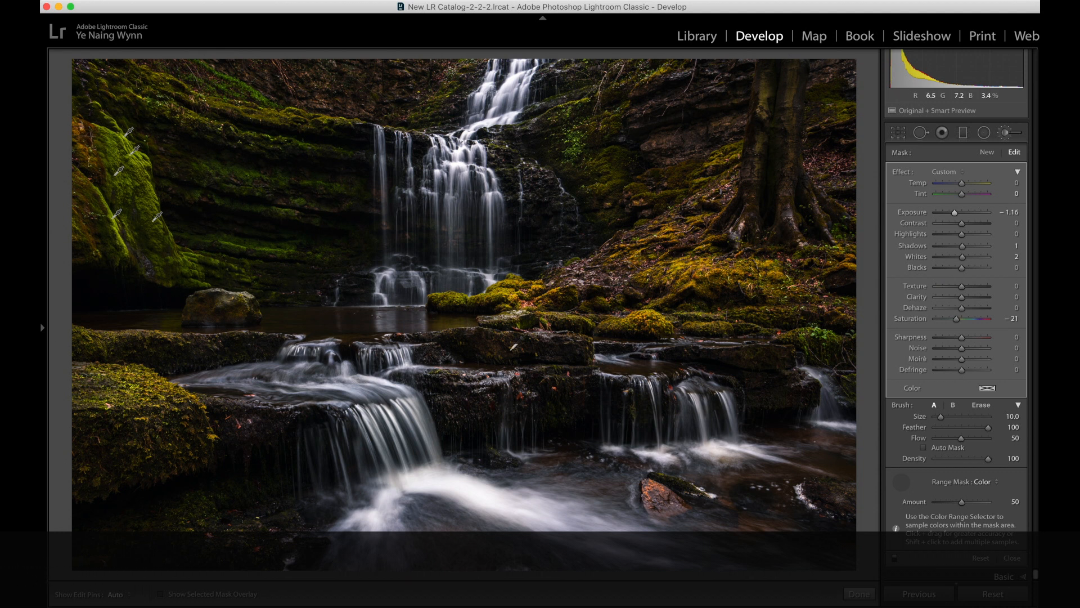
{"action": "left_click", "coordinate": [859, 594]}
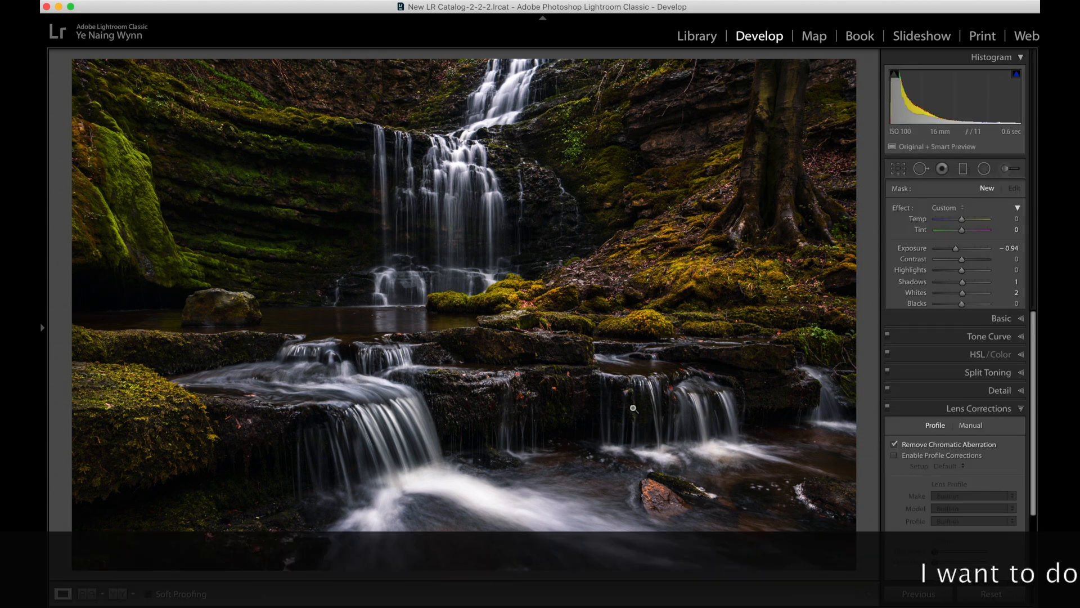
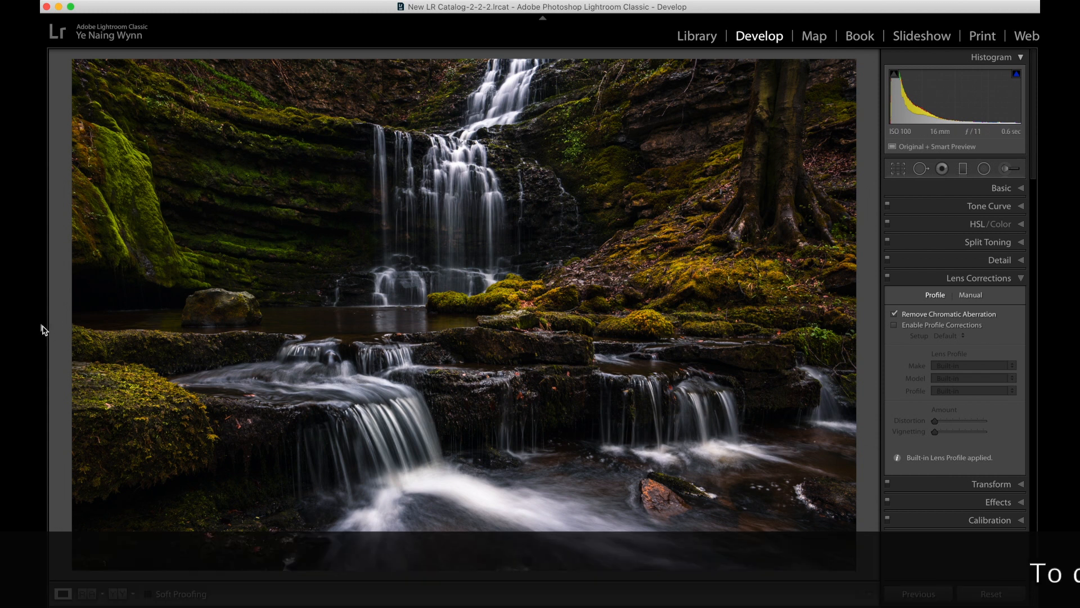
Step: Add a circular radial filter over the upper waterfall, centred just outside the photo's top edge
{"action": "left_click", "coordinate": [42, 329]}
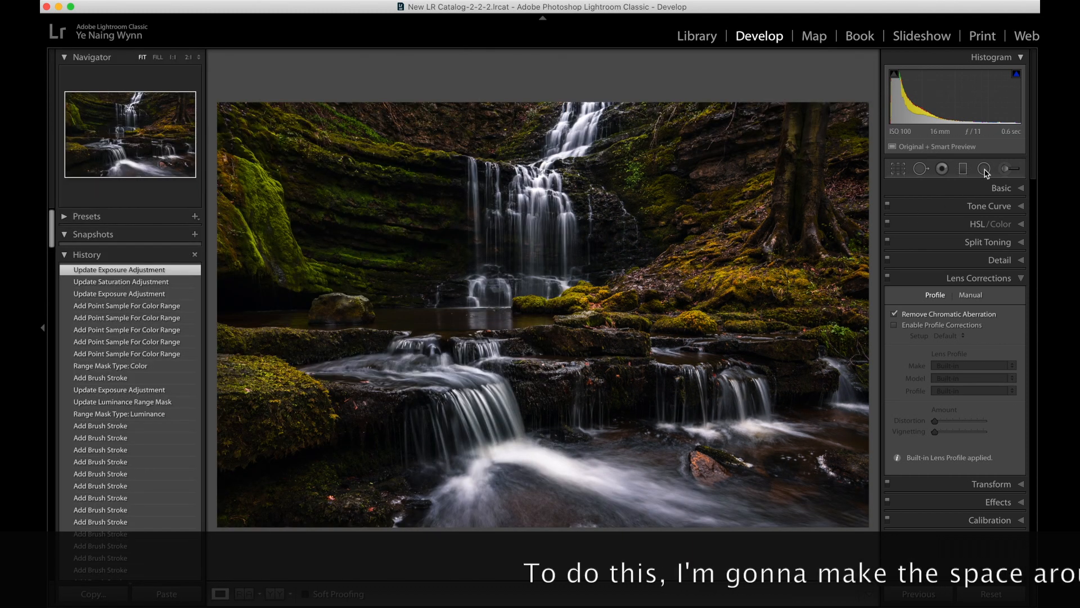
{"action": "left_click", "coordinate": [983, 169]}
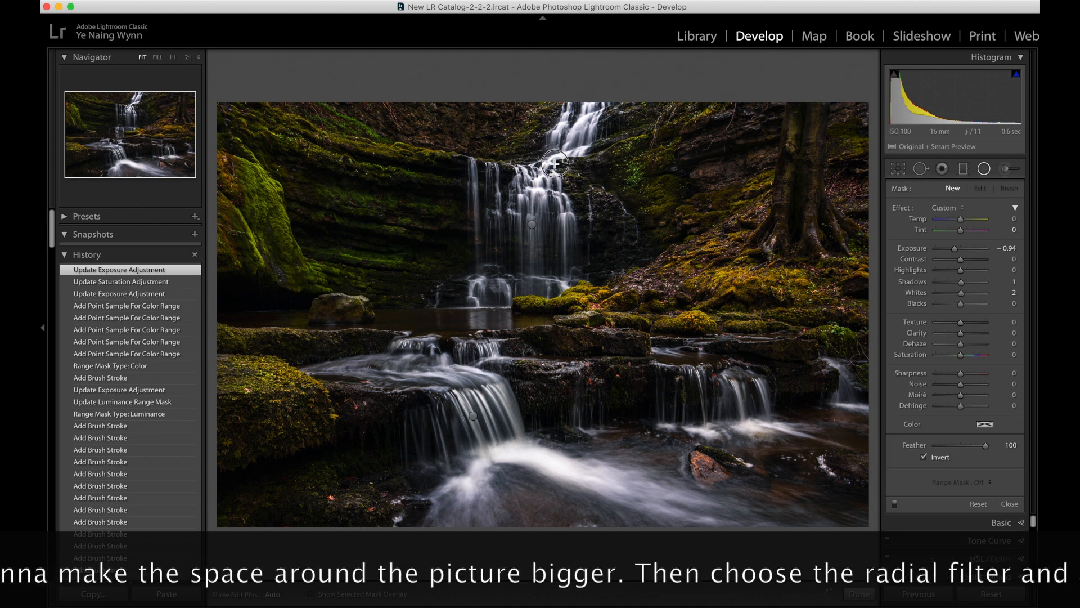
{"action": "left_click_drag", "start_coordinate": [555, 164], "coordinate": [608, 186]}
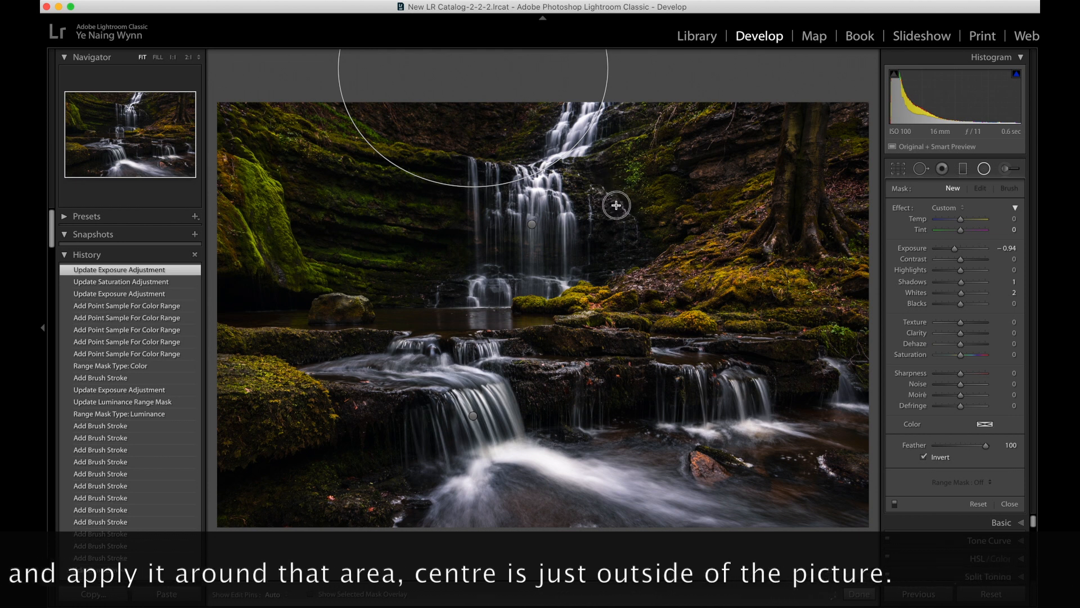
{"action": "left_click_drag", "start_coordinate": [616, 205], "coordinate": [617, 205]}
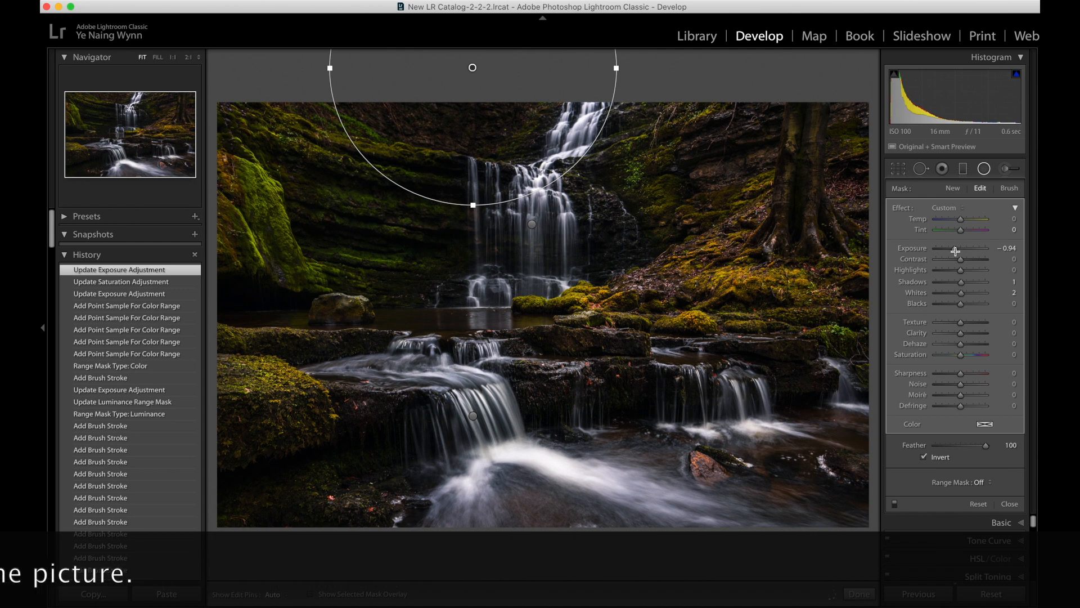
Step: Set the new radial filter's Exposure to 0.69, Texture to -15, Clarity to -26 and Dehaze to -20
{"action": "left_click_drag", "start_coordinate": [954, 250], "coordinate": [965, 253]}
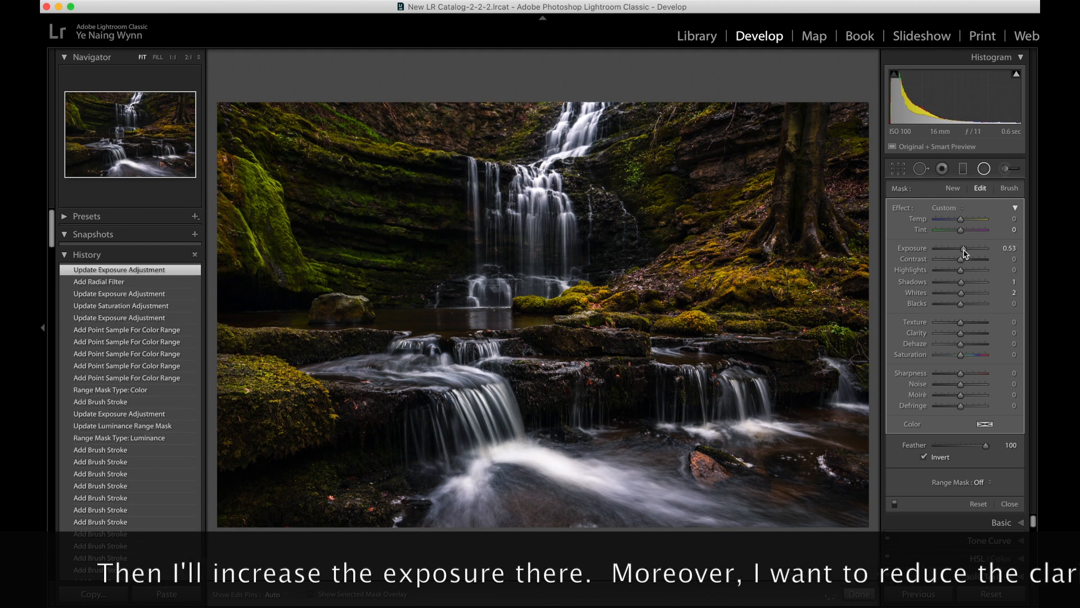
{"action": "mouse_move", "coordinate": [960, 334]}
{"action": "left_mouse_down"}
{"action": "mouse_move", "coordinate": [948, 336]}
{"action": "mouse_move", "coordinate": [962, 327]}
{"action": "left_mouse_up"}
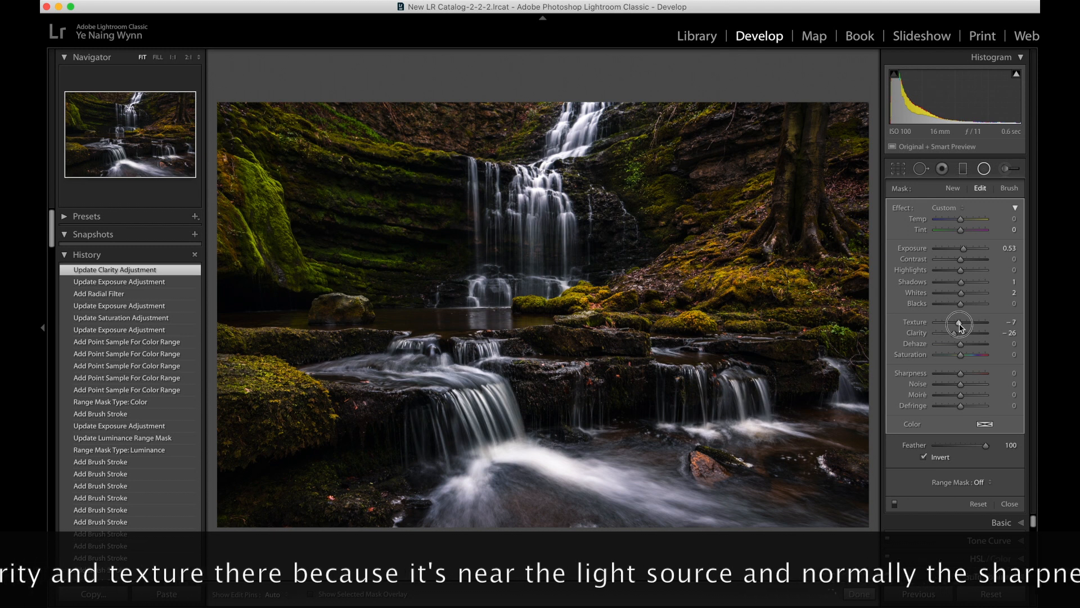
{"action": "left_click_drag", "start_coordinate": [961, 327], "coordinate": [958, 347]}
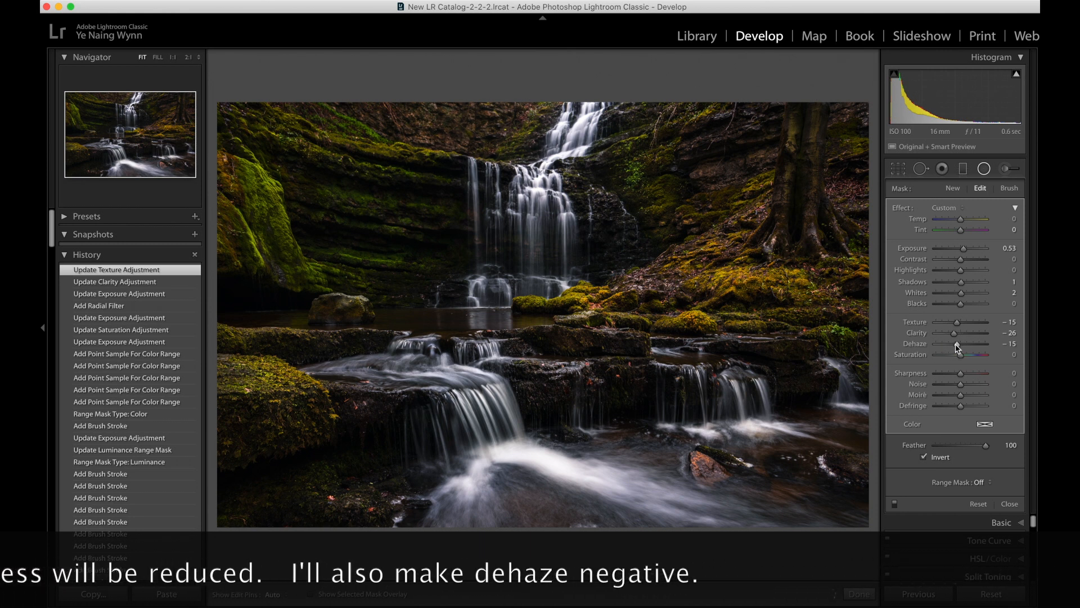
{"action": "left_click_drag", "start_coordinate": [955, 343], "coordinate": [955, 343]}
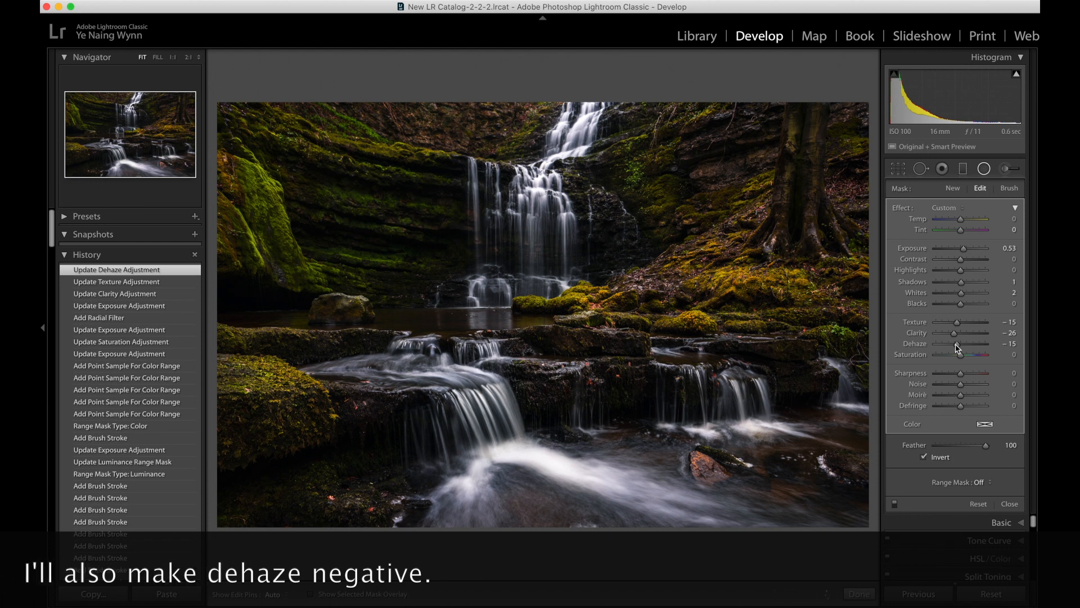
{"action": "left_click_drag", "start_coordinate": [955, 344], "coordinate": [956, 347]}
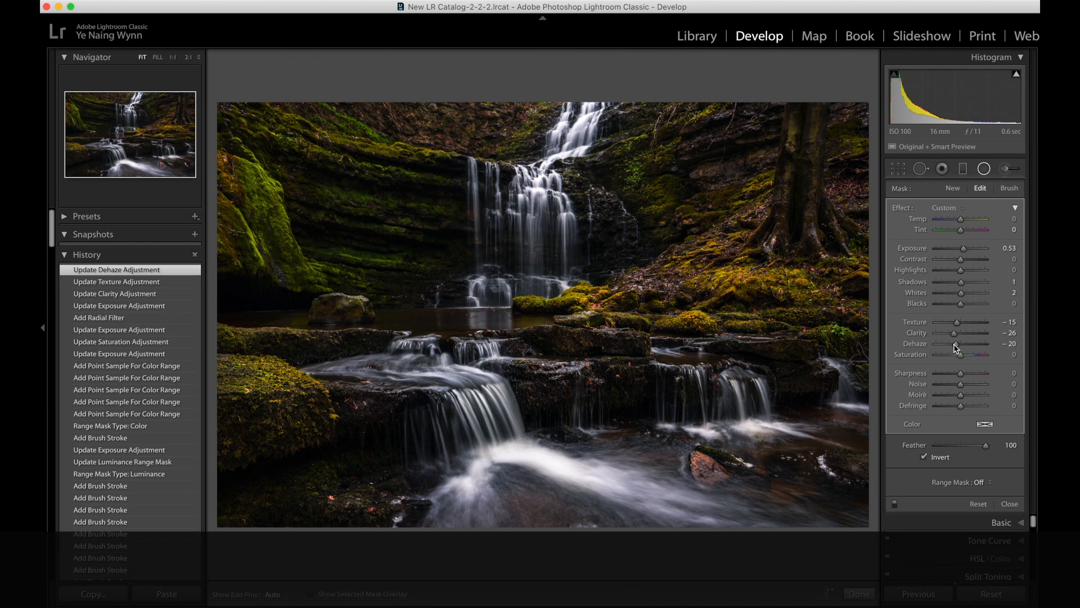
{"action": "left_click_drag", "start_coordinate": [965, 253], "coordinate": [967, 254]}
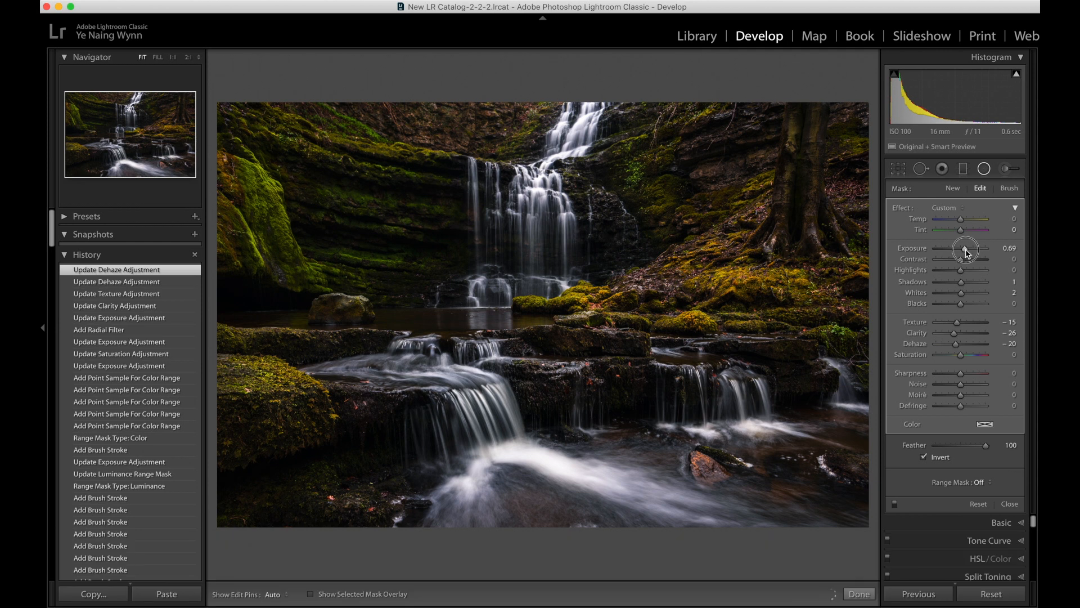
{"action": "left_click_drag", "start_coordinate": [966, 253], "coordinate": [966, 253]}
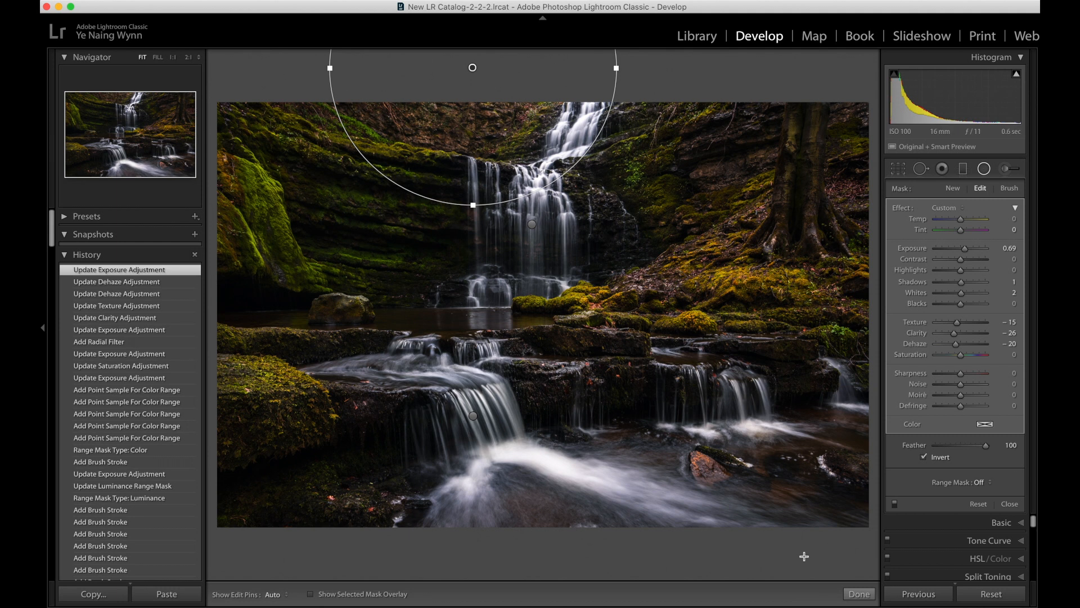
Step: Finish the radial filter and compare the edited photo with its before version
{"action": "left_click", "coordinate": [859, 595]}
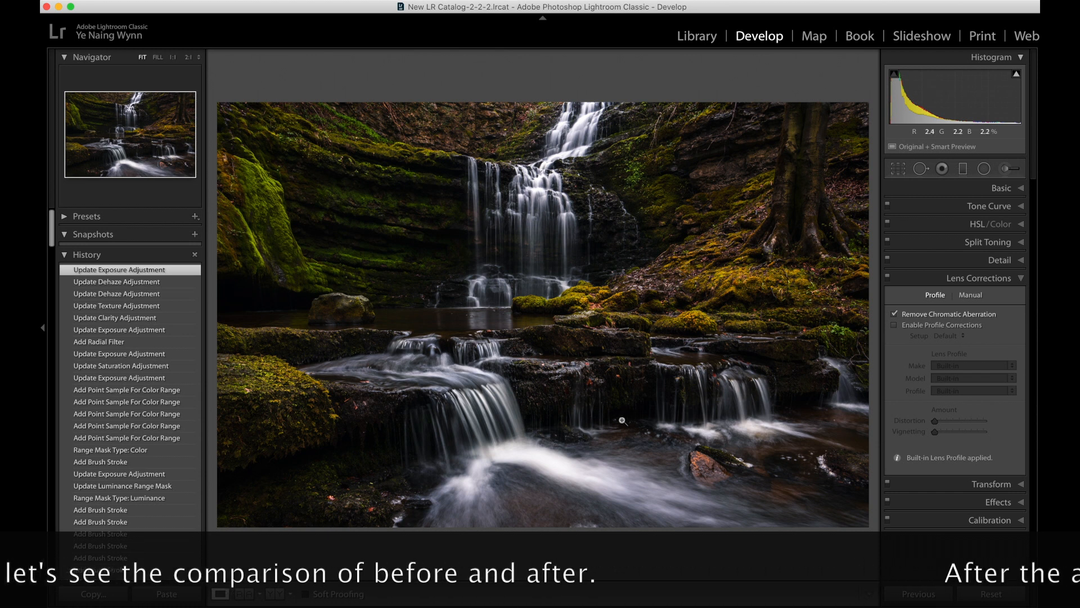
{"action": "key", "text": "backslash"}
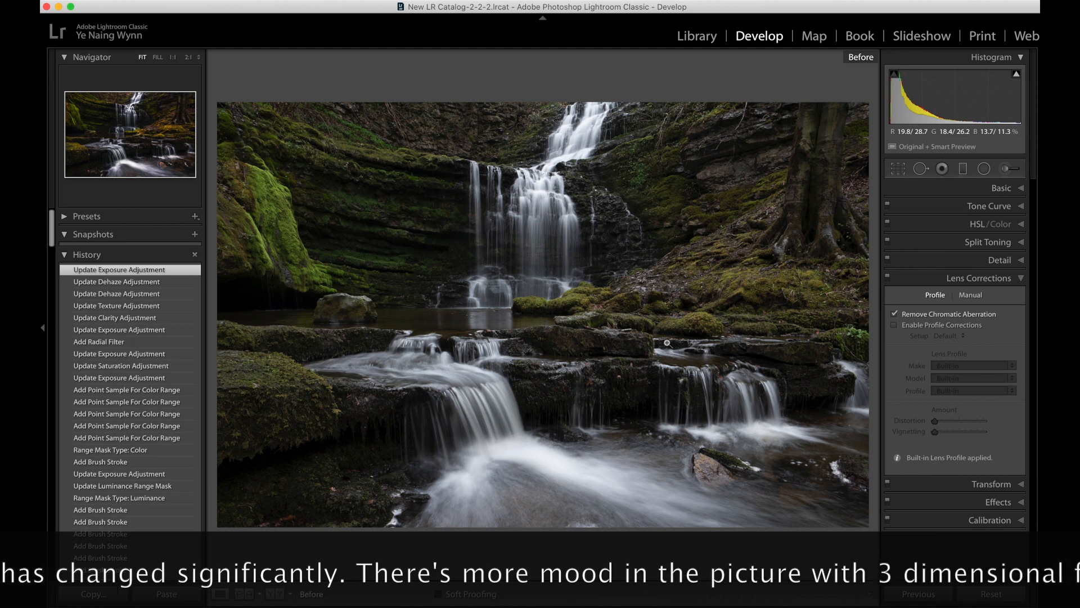
{"action": "key", "text": "backslash"}
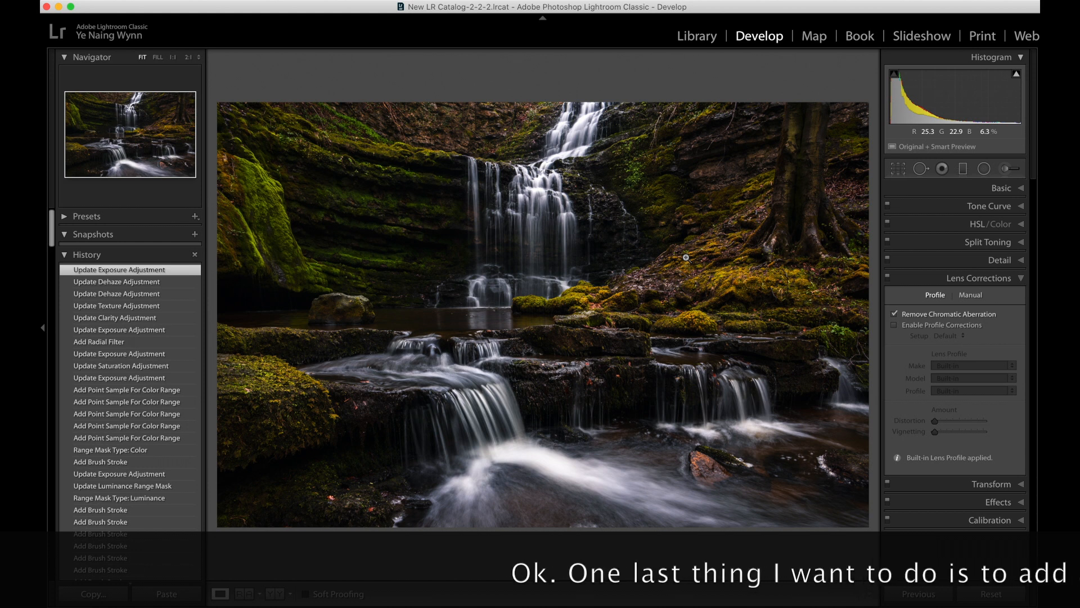
Step: Add a large radial filter around both waterfall tiers, widened, tilted and centred at the foot of the upper fall
{"action": "left_click", "coordinate": [982, 169]}
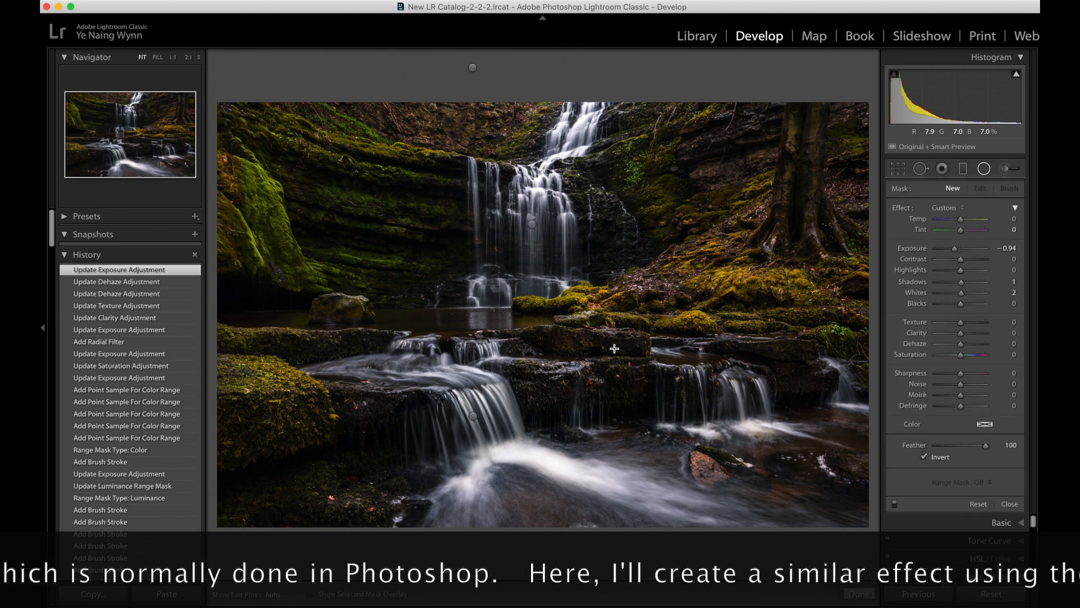
{"action": "left_click", "coordinate": [43, 328]}
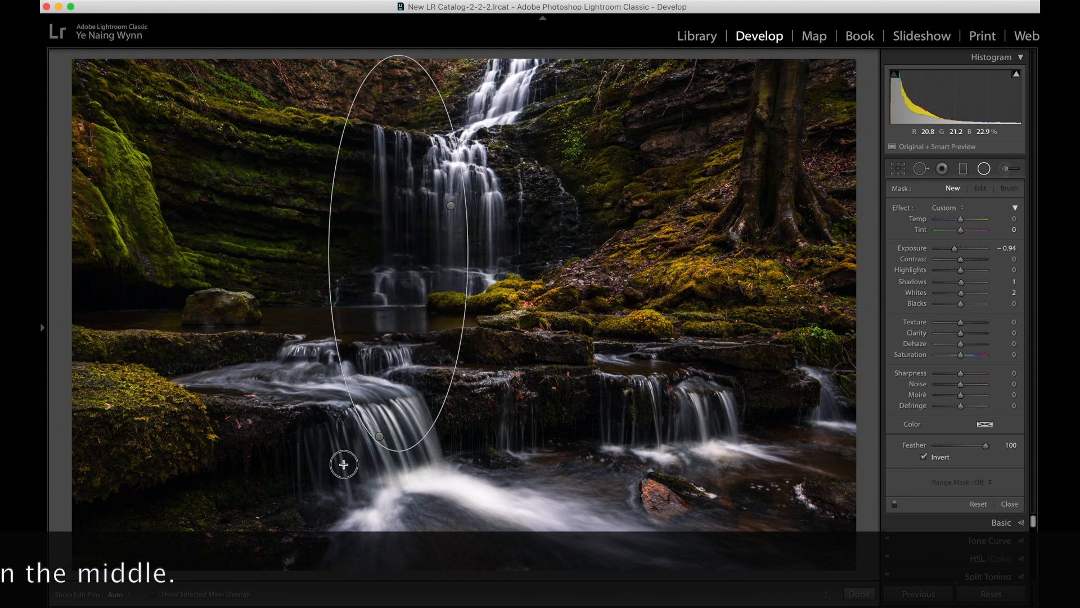
{"action": "left_click_drag", "start_coordinate": [239, 494], "coordinate": [216, 597]}
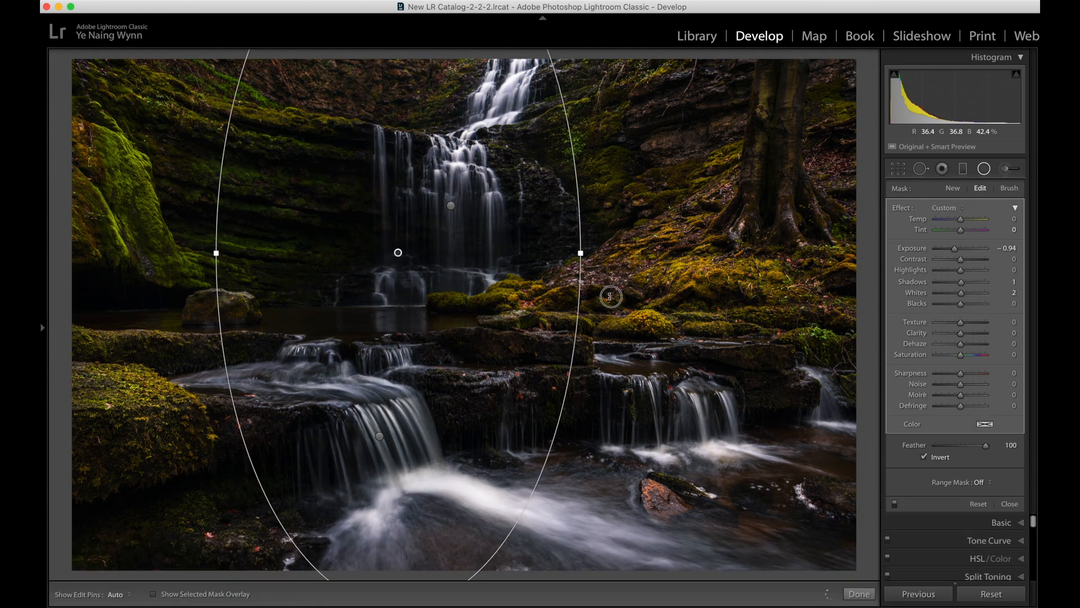
{"action": "left_click_drag", "start_coordinate": [610, 294], "coordinate": [601, 332]}
{"action": "left_click_drag", "start_coordinate": [397, 253], "coordinate": [475, 307]}
{"action": "left_click_drag", "start_coordinate": [304, 239], "coordinate": [241, 214]}
{"action": "left_click_drag", "start_coordinate": [476, 303], "coordinate": [424, 295]}
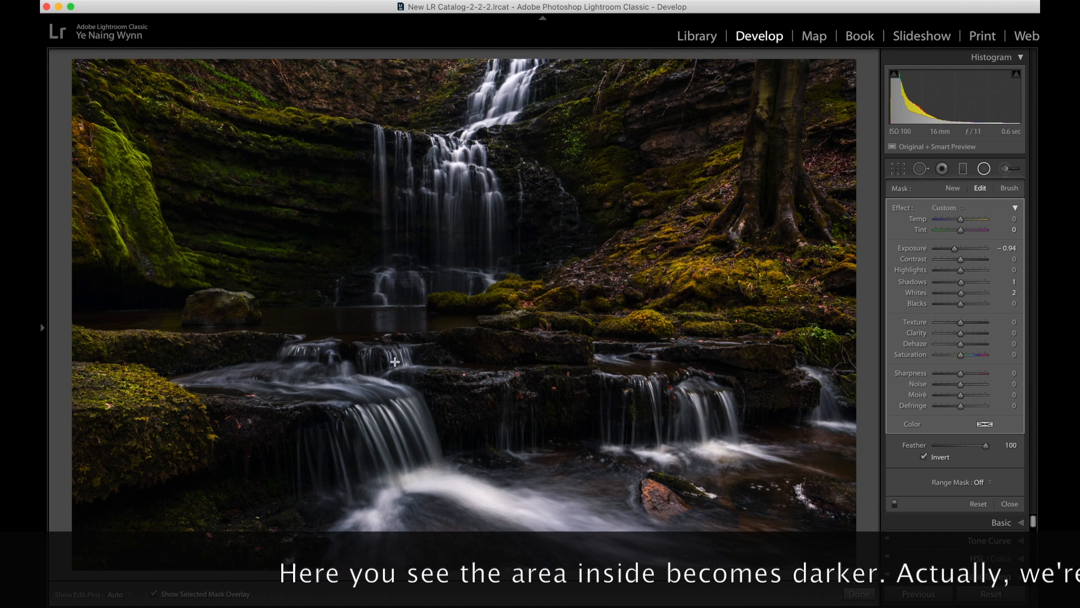
Step: With the mask overlay shown, make the filter affect the area outside the ellipse, set Feather to 49 and hide the overlay
{"action": "key", "text": "o"}
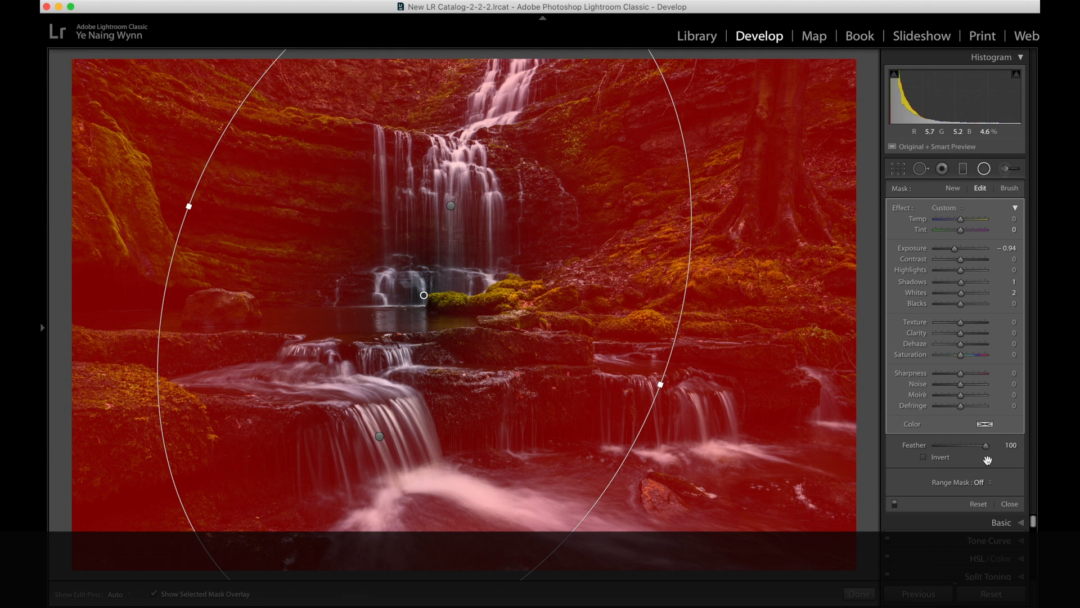
{"action": "left_click_drag", "start_coordinate": [986, 448], "coordinate": [960, 448]}
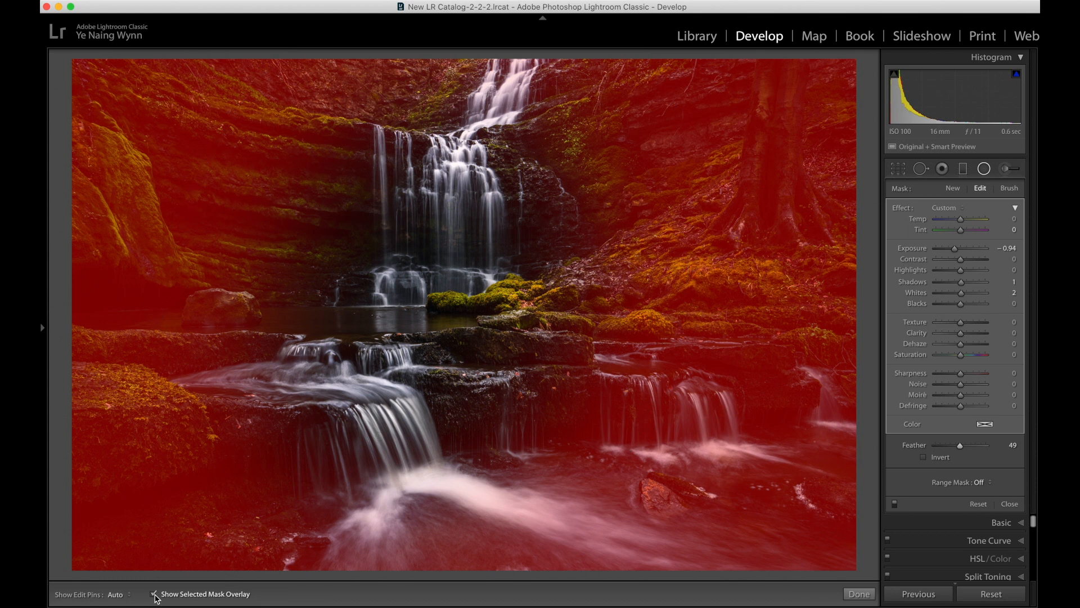
{"action": "left_click", "coordinate": [153, 594]}
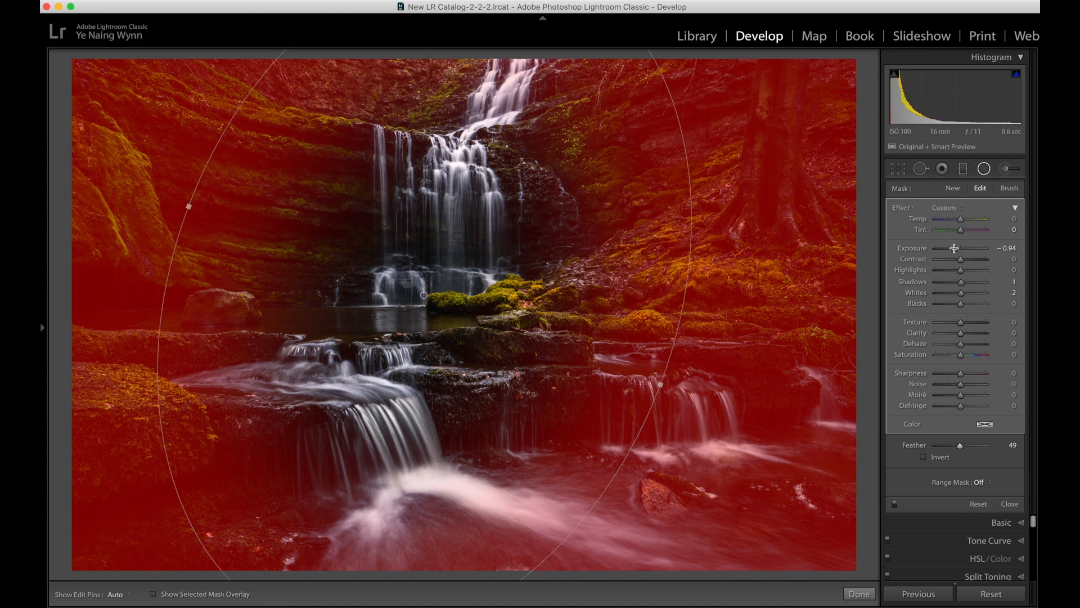
Step: Set the outer filter's Exposure to -0.21, Contrast to 26, Whites to 21, Blacks to -11, Texture to -65 and Clarity to -33
{"action": "left_click_drag", "start_coordinate": [954, 248], "coordinate": [961, 248]}
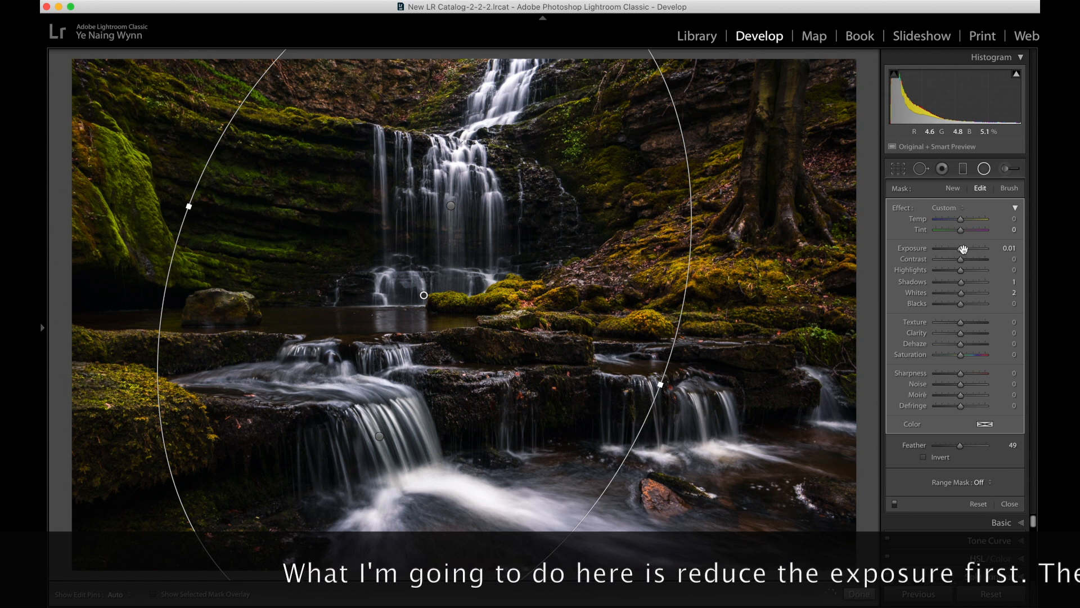
{"action": "left_click_drag", "start_coordinate": [966, 250], "coordinate": [959, 253]}
{"action": "left_click_drag", "start_coordinate": [960, 323], "coordinate": [944, 326]}
{"action": "left_click", "coordinate": [959, 324]}
{"action": "left_click", "coordinate": [955, 337]}
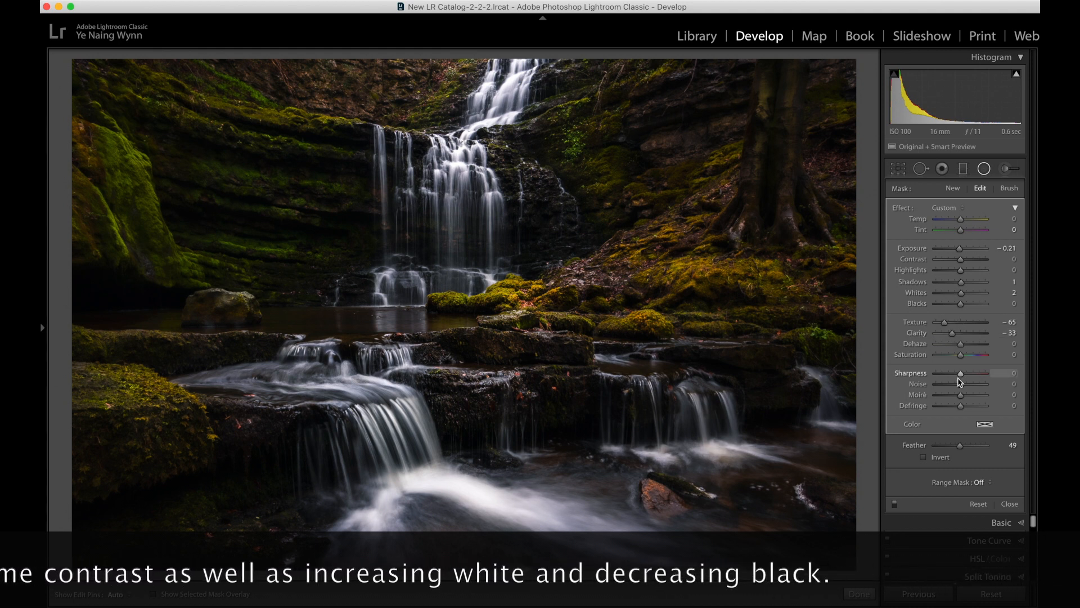
{"action": "left_click_drag", "start_coordinate": [960, 262], "coordinate": [968, 263]}
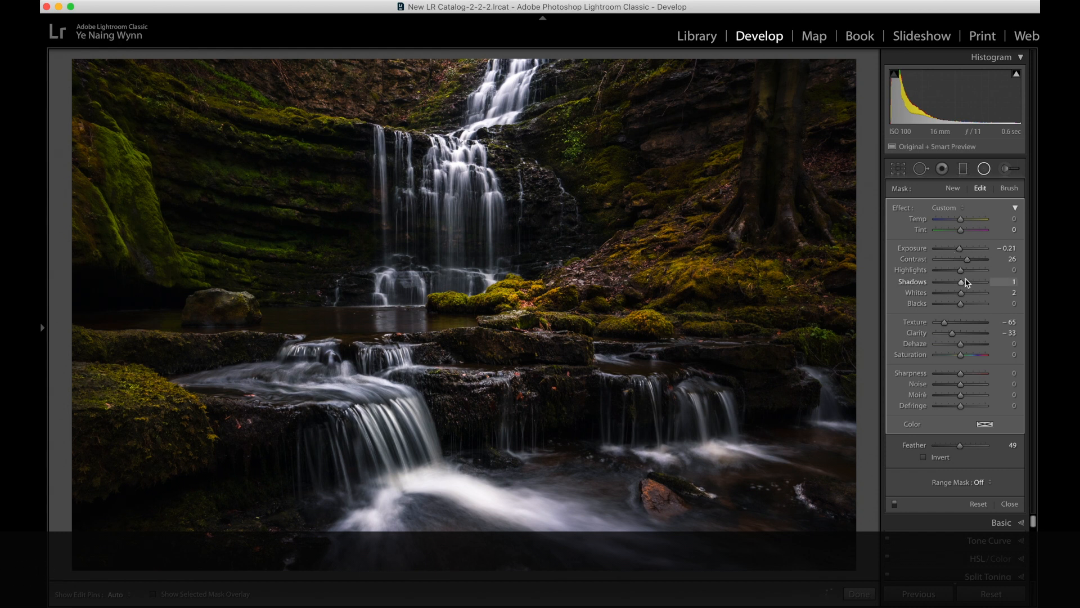
{"action": "mouse_move", "coordinate": [962, 294]}
{"action": "left_mouse_down"}
{"action": "mouse_move", "coordinate": [972, 296]}
{"action": "mouse_move", "coordinate": [959, 306]}
{"action": "left_mouse_up"}
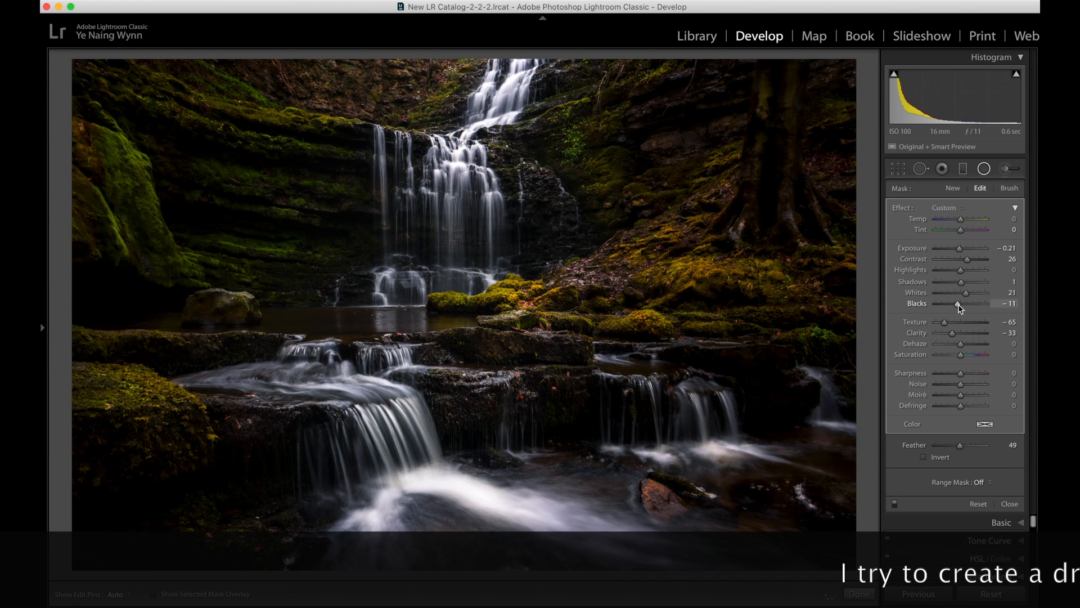